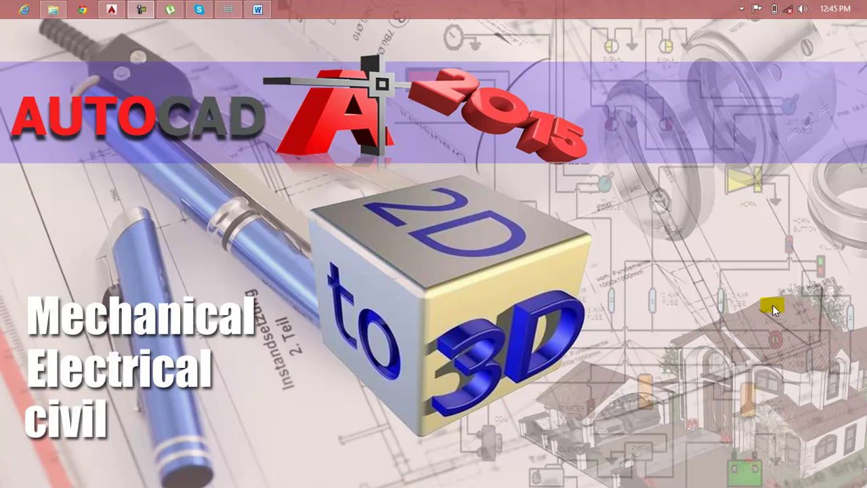
- Bring the Word document Lesson 92, which lists the mesh modeling primitives, to the front
click(258, 8)
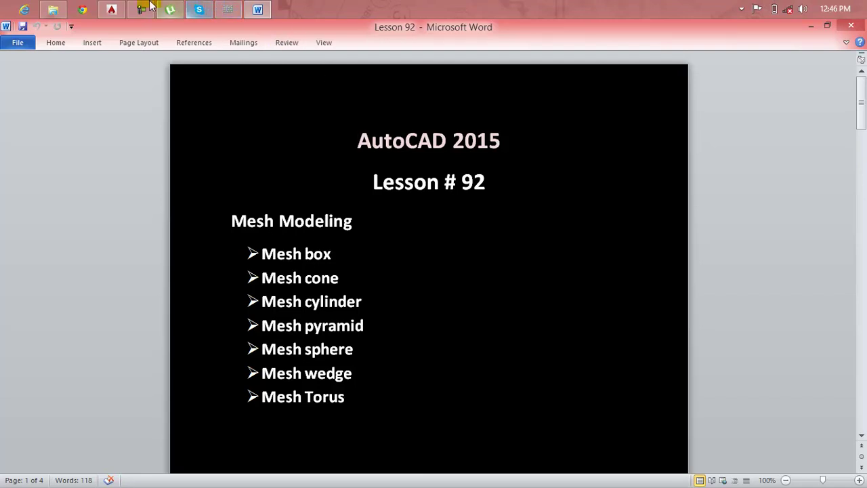
- Return to the empty AutoCAD Drawing1 in the 3D Modeling workspace
click(122, 5)
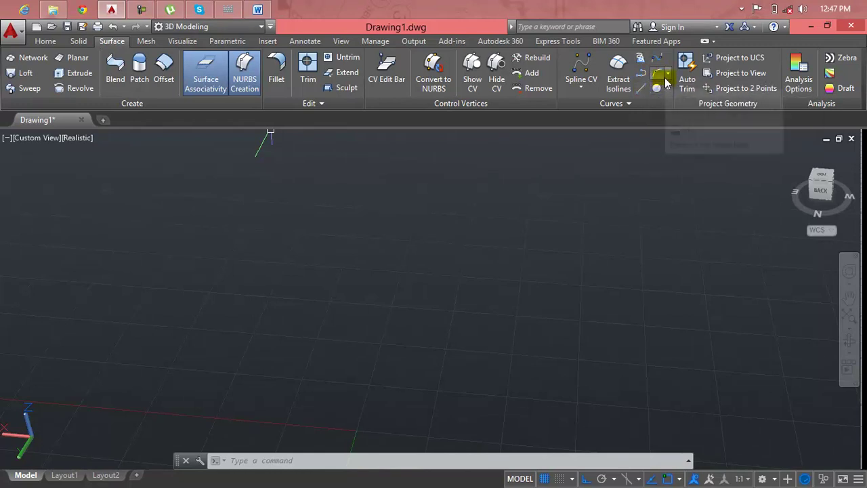
- Look through the Arc and Circle drawing options without drawing anything
click(668, 78)
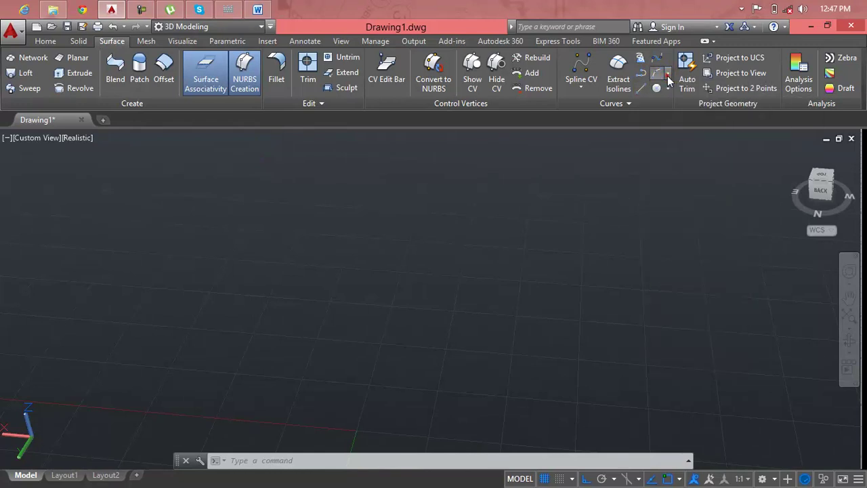
click(669, 88)
click(668, 89)
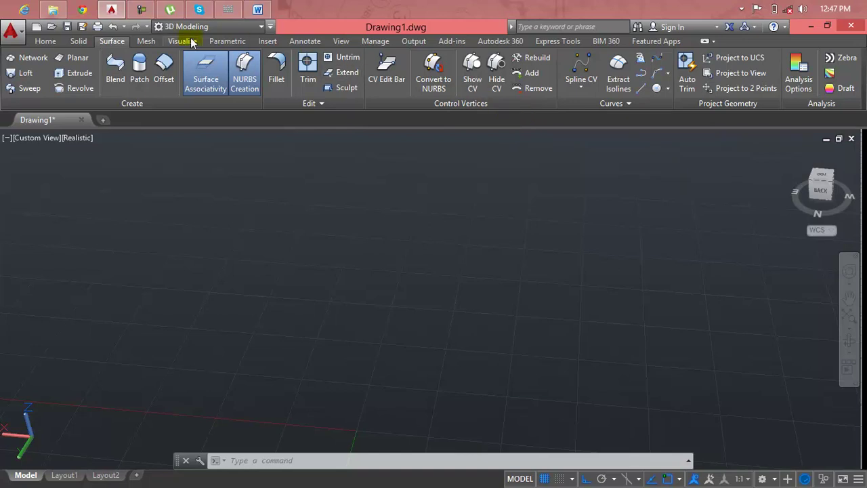
- Show the Mesh tools and reset the view to the home SW isometric orientation
click(154, 42)
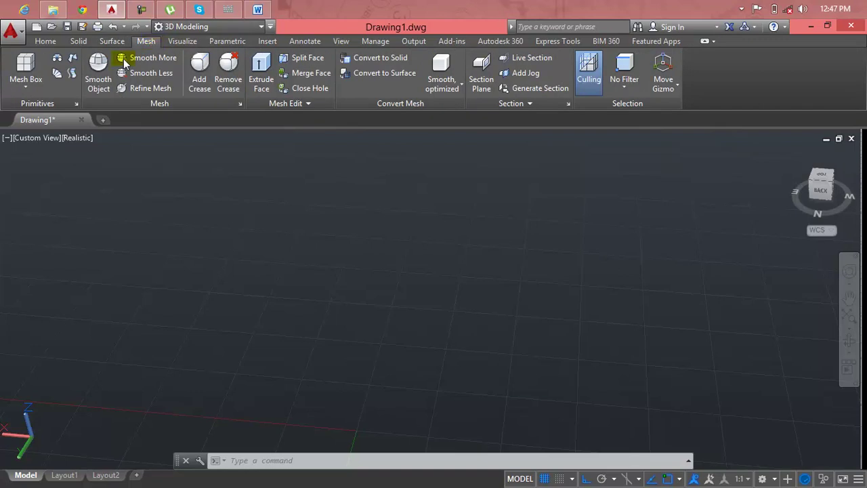
click(39, 91)
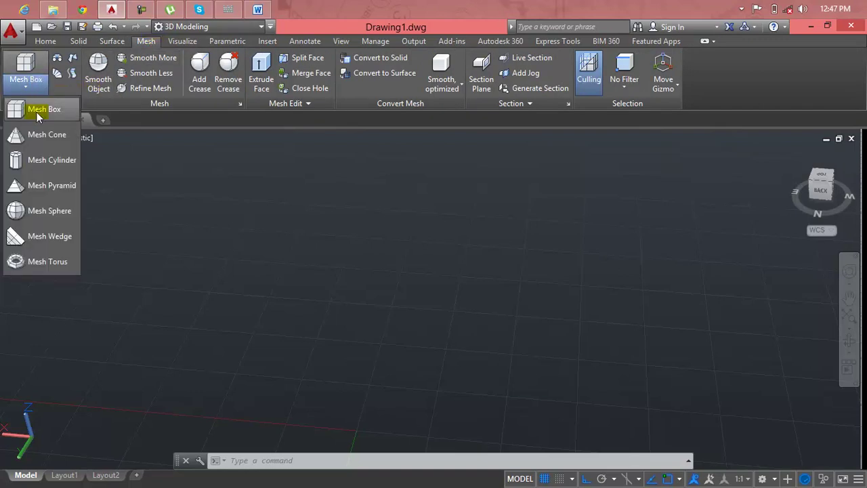
click(37, 111)
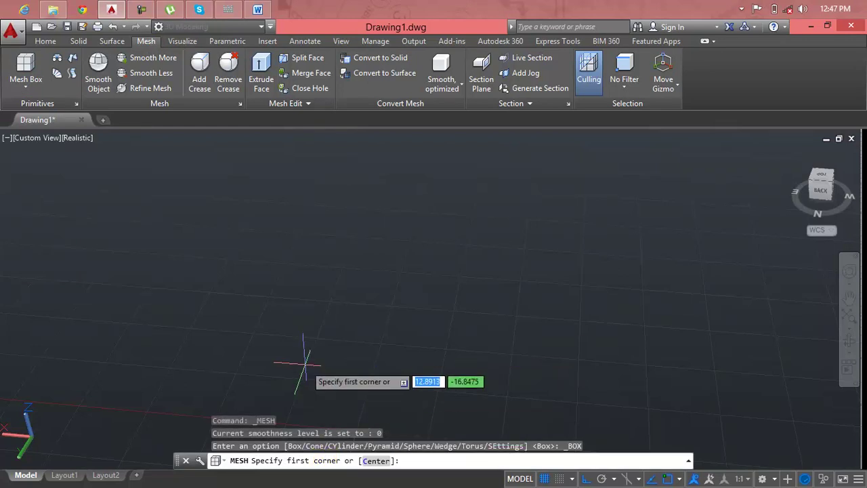
key(Escape)
key(Escape)
key(Escape)
key(Escape)
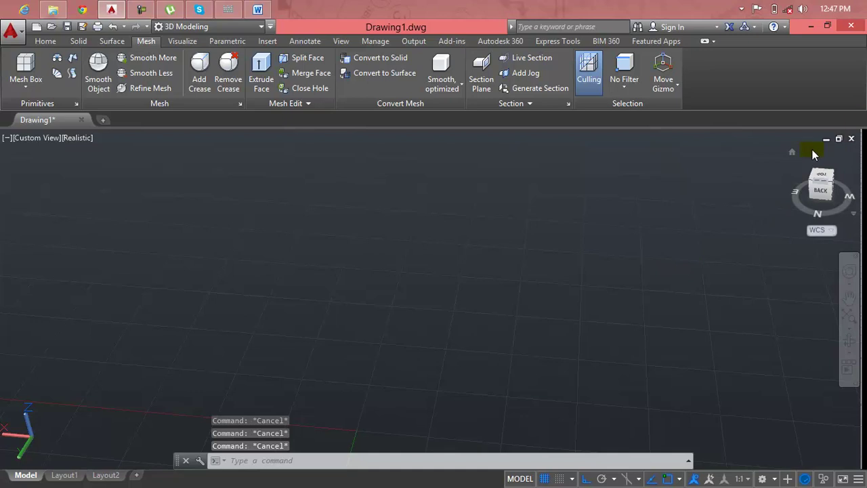
click(792, 153)
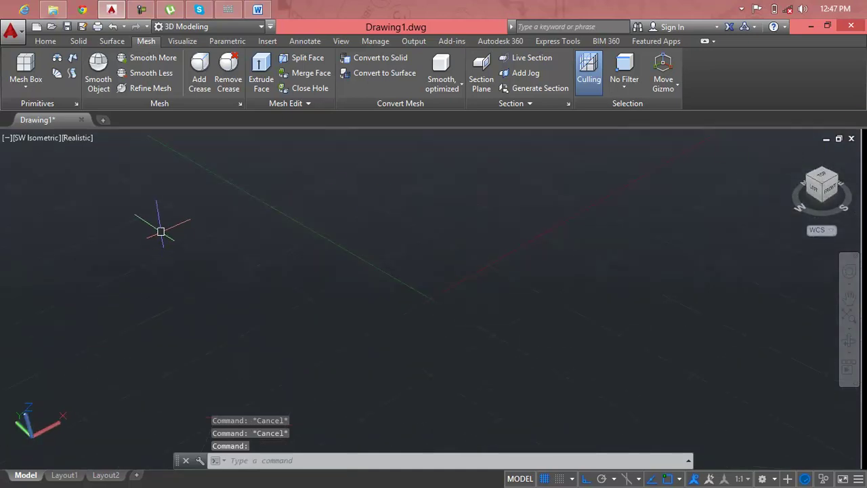
key(Escape)
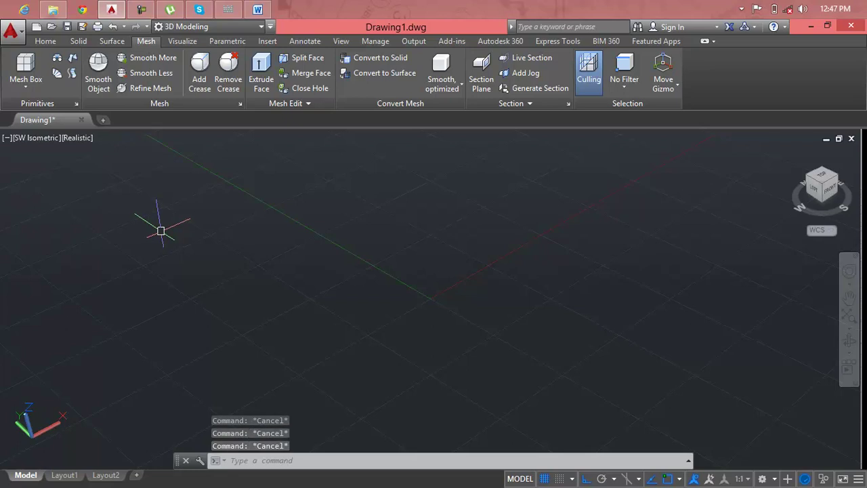
- Draw a mesh box by picking two base corners and a height
click(25, 65)
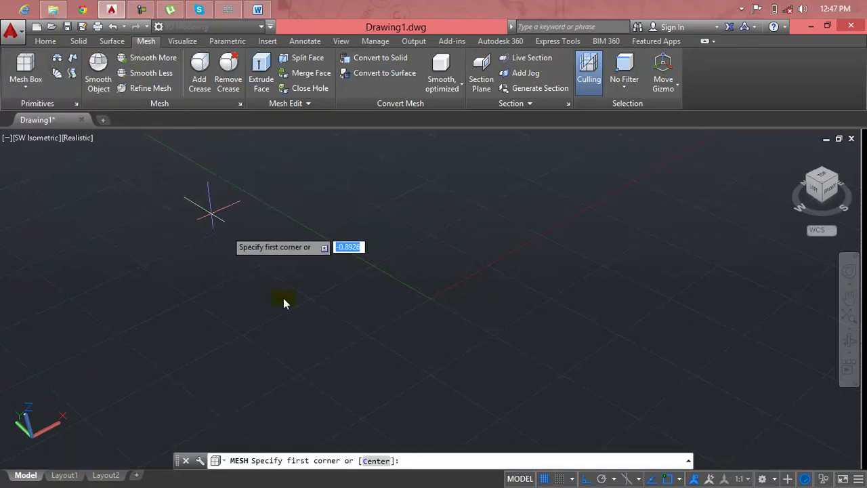
click(329, 346)
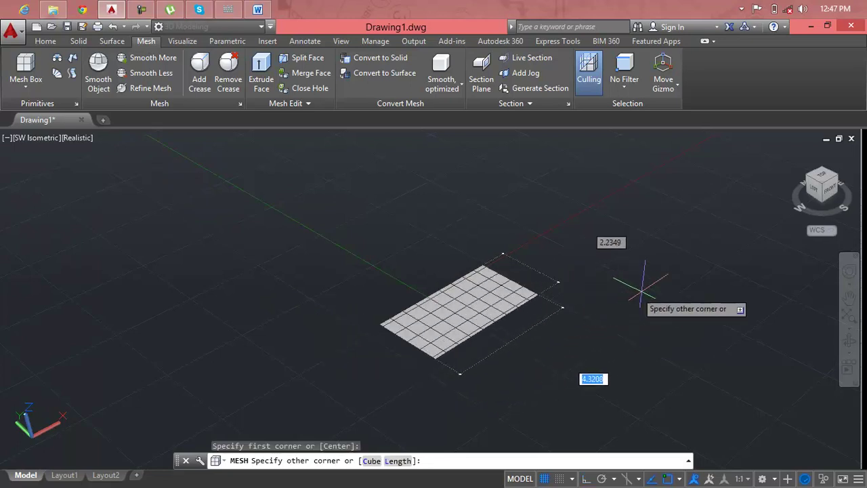
click(708, 295)
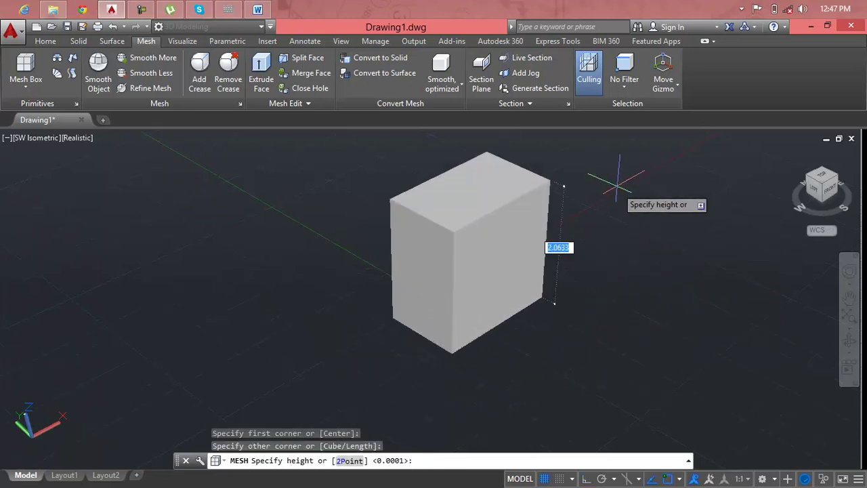
middle_drag(552, 271, 538, 283)
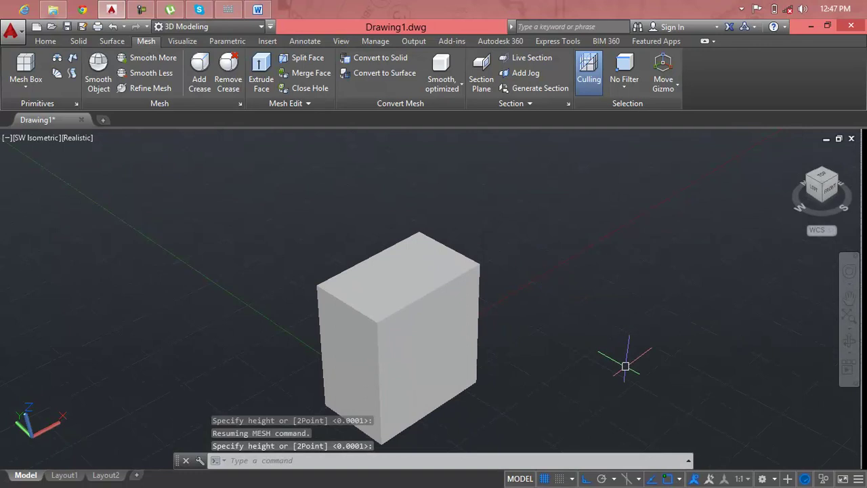
click(564, 354)
scroll(498, 341, down, 2)
- Move the mesh box toward the upper left of the view
click(467, 332)
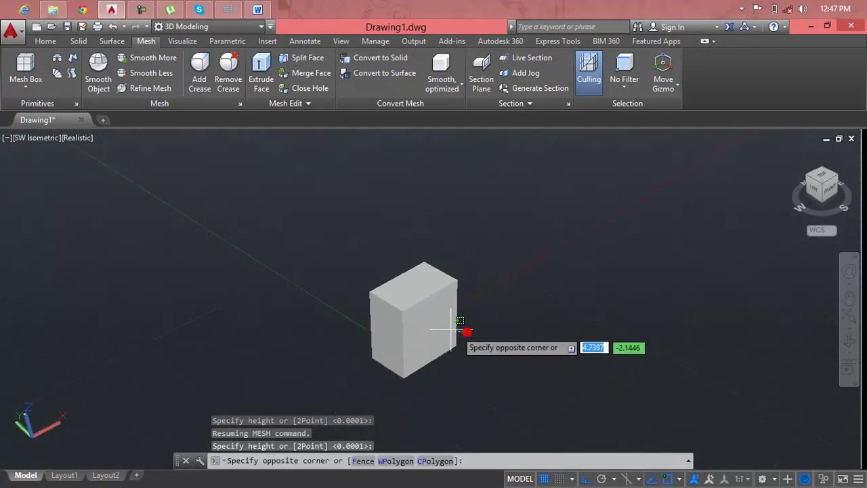
click(436, 326)
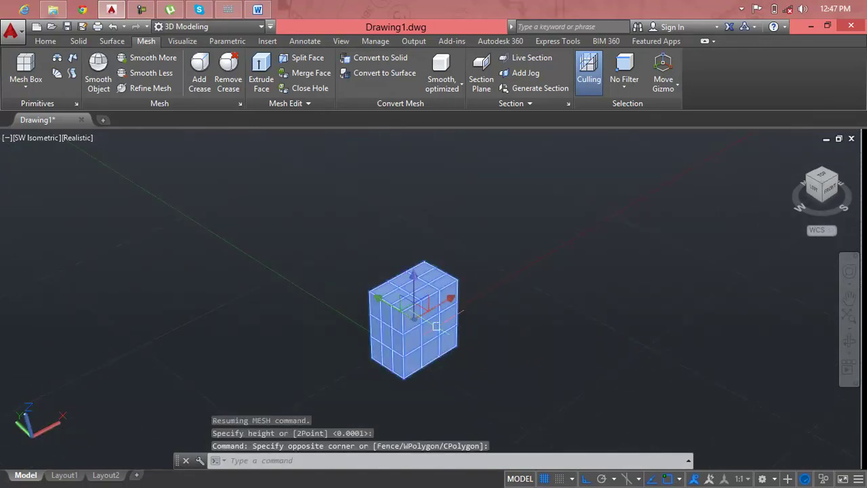
key(Escape)
key(Escape)
scroll(436, 327, up, 1)
click(420, 332)
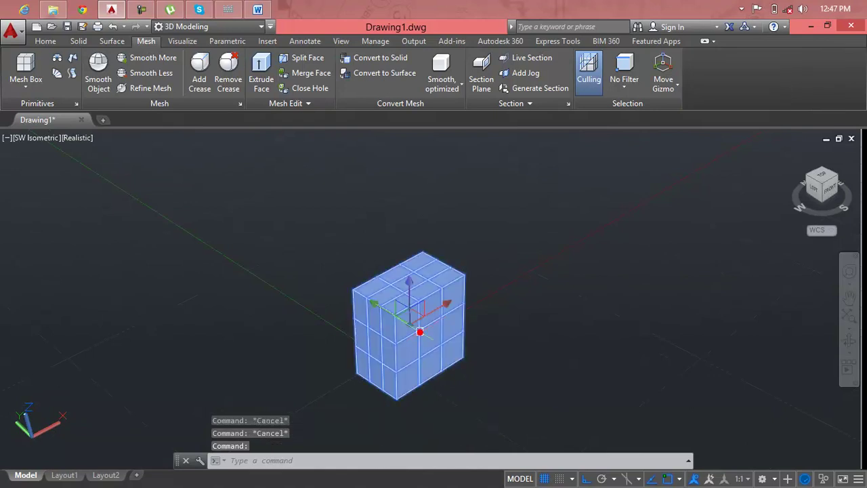
drag(420, 332, 194, 252)
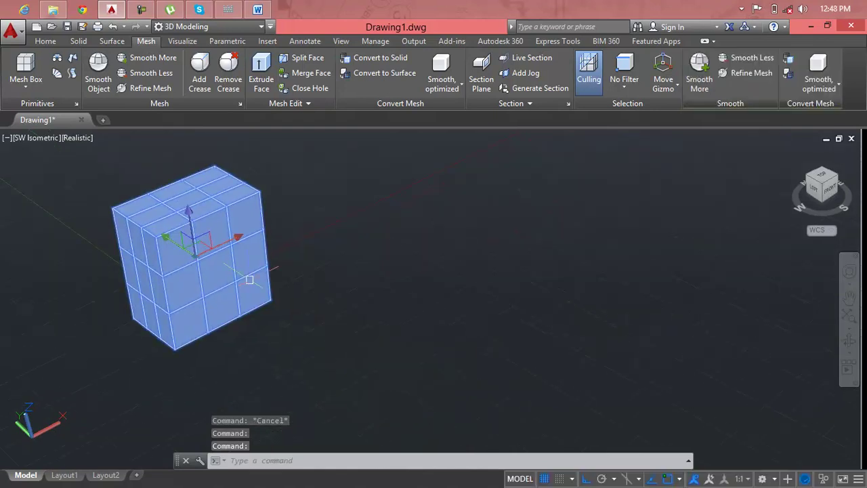
key(Escape)
key(Escape)
click(26, 86)
- Start a mesh cone whose base is defined by three picked points (3P)
click(38, 137)
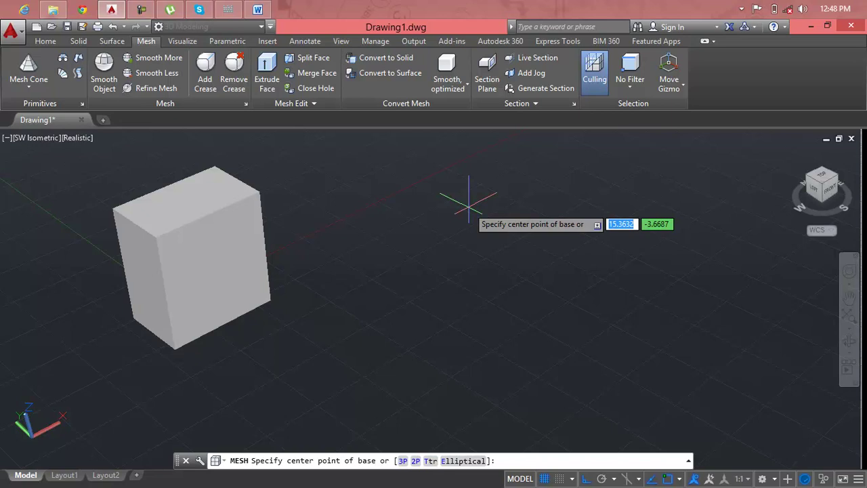
text(3p)
key(Return)
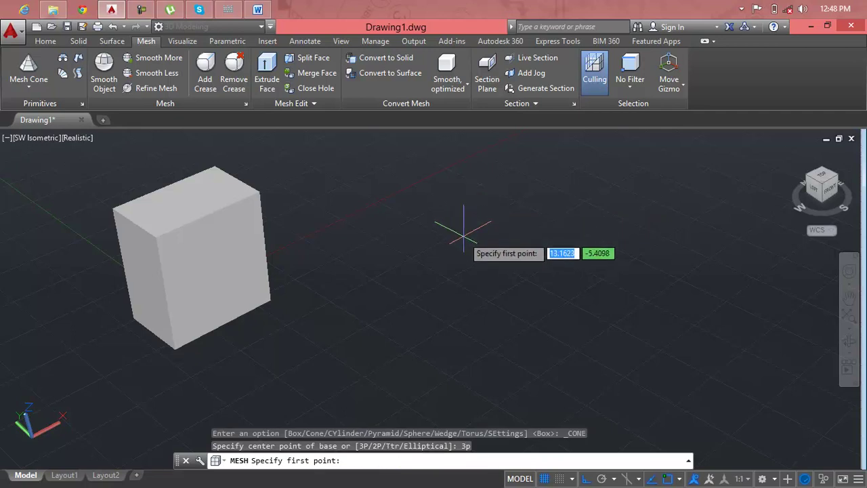
click(464, 233)
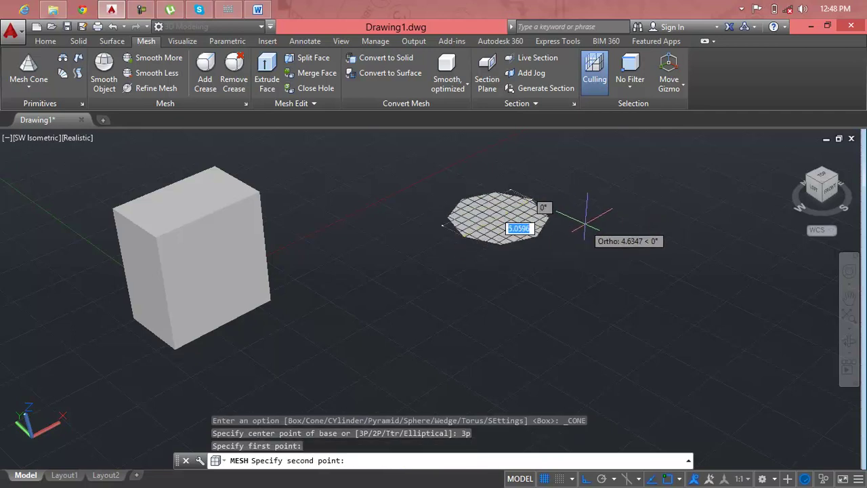
click(634, 210)
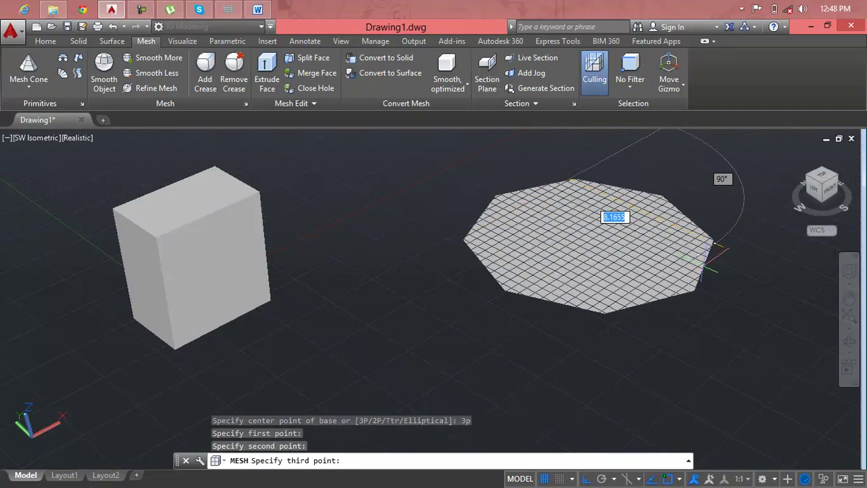
click(760, 264)
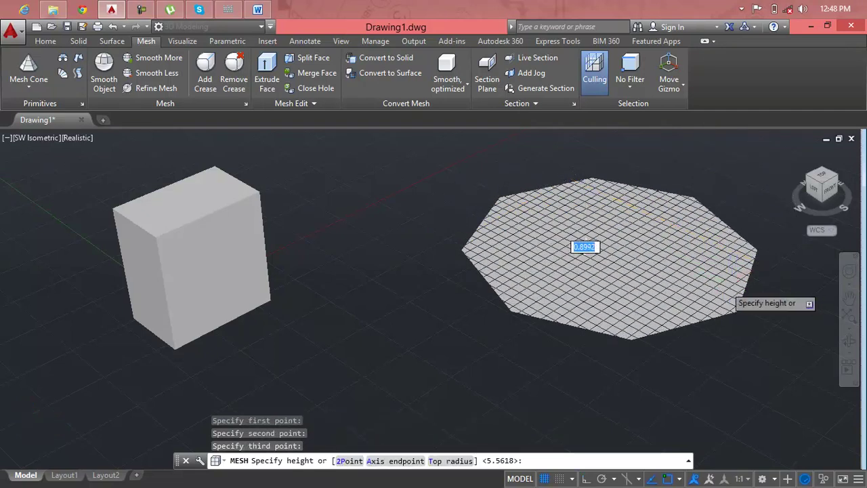
scroll(653, 300, down, 2)
middle_drag(653, 300, 631, 308)
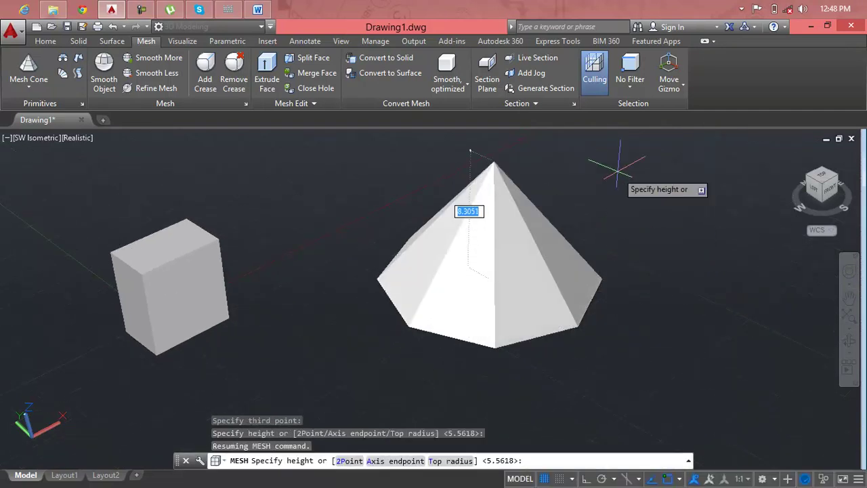
scroll(617, 176, down, 2)
middle_drag(616, 155, 597, 232)
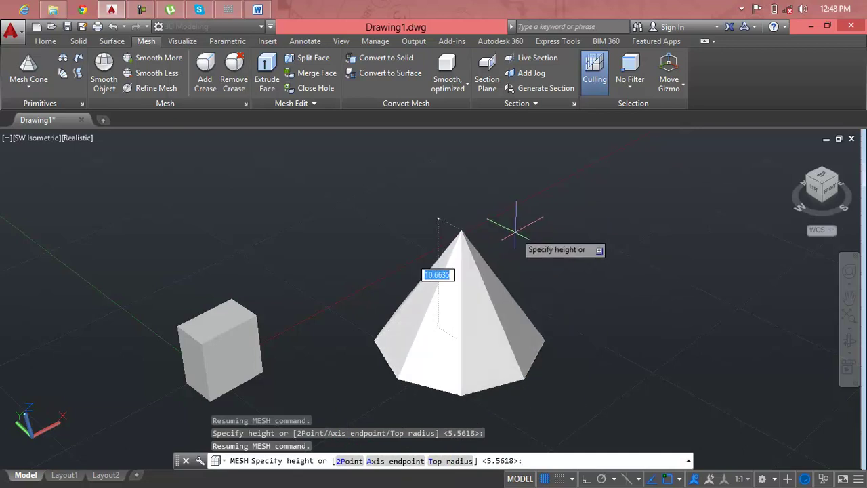
- Truncate the cone with a top radius of 2 and give it a height of 5
text(t)
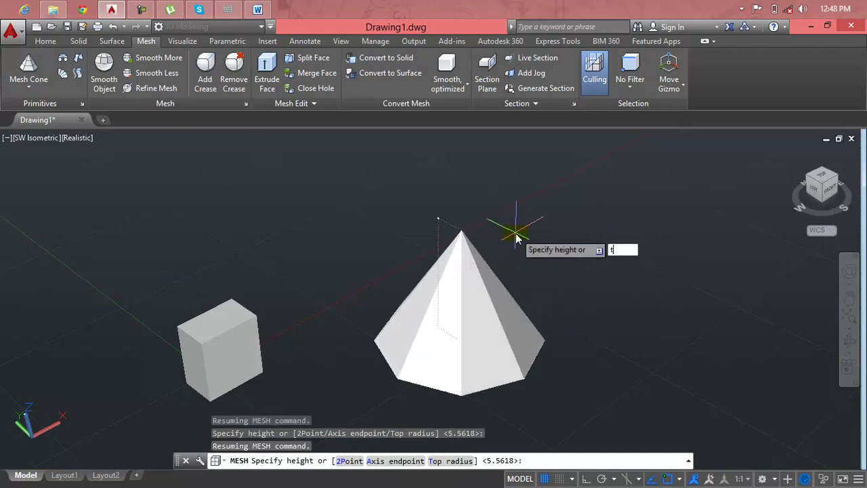
key(Return)
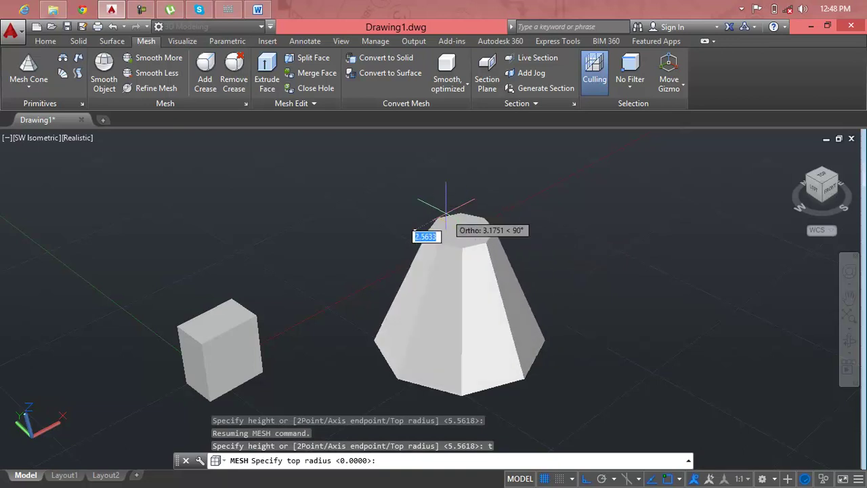
text(2)
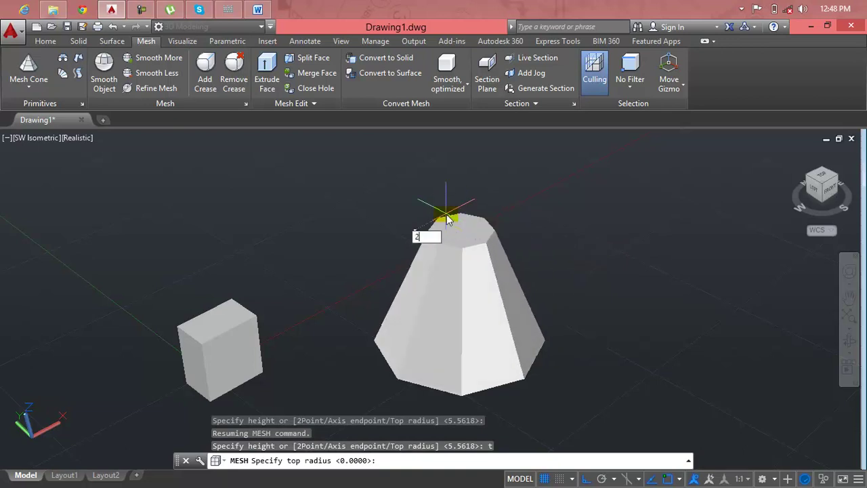
key(Return)
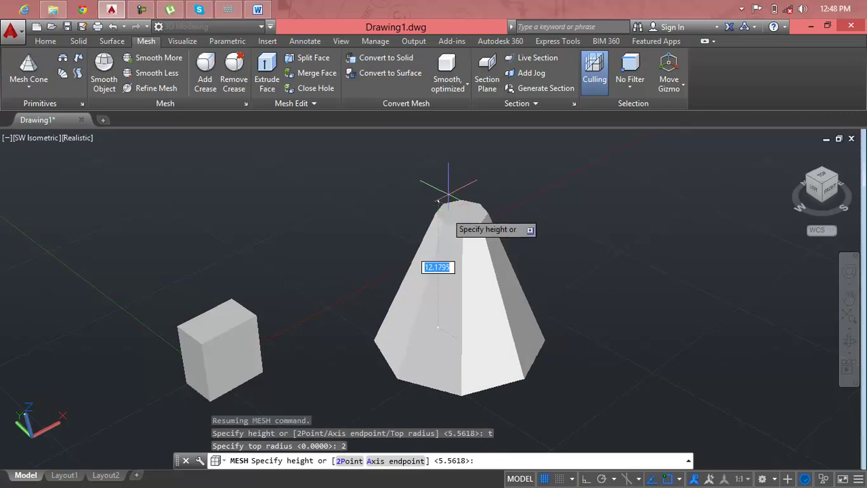
text(5)
key(Return)
scroll(455, 319, up, 2)
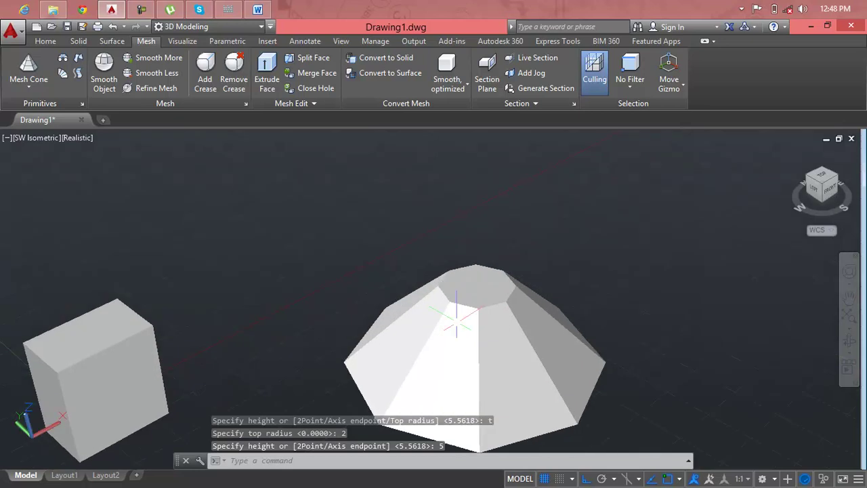
scroll(456, 319, down, 2)
click(216, 357)
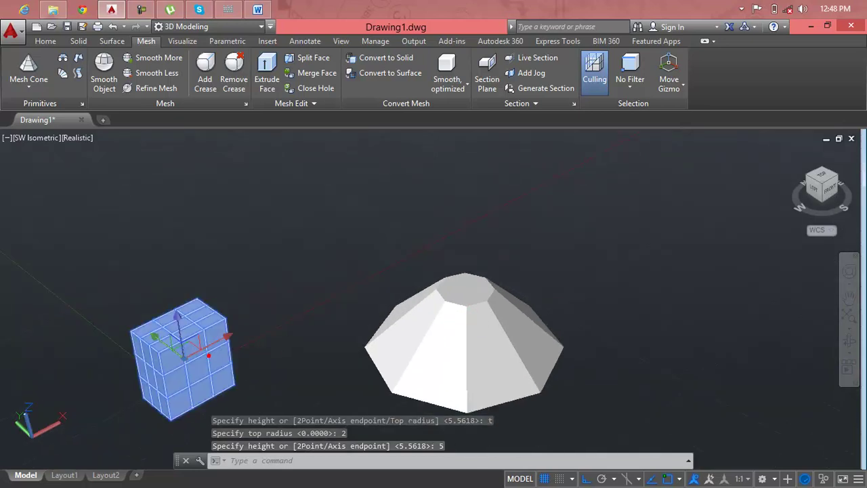
- Create a mesh cube with 5-unit sides at the right using the Cube option
click(39, 86)
click(39, 87)
click(39, 87)
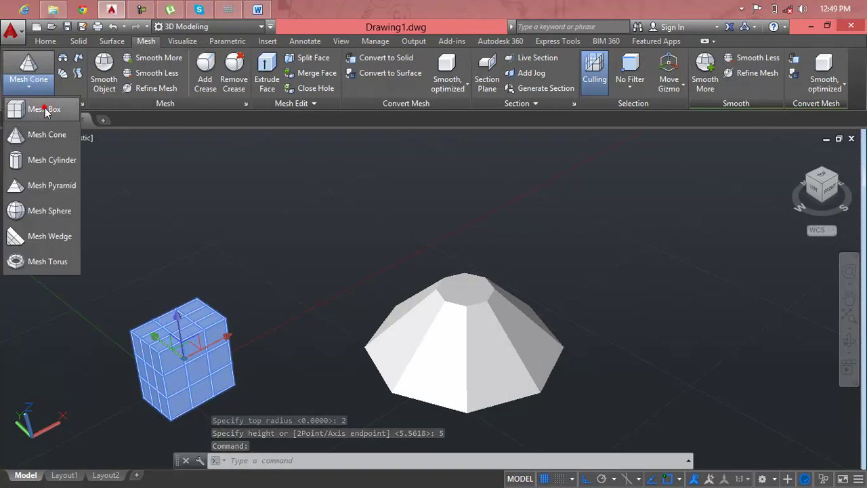
click(44, 110)
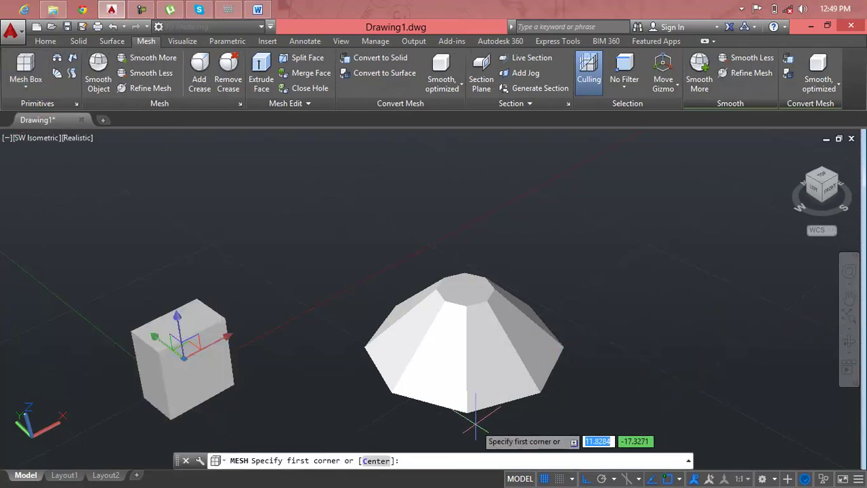
click(651, 241)
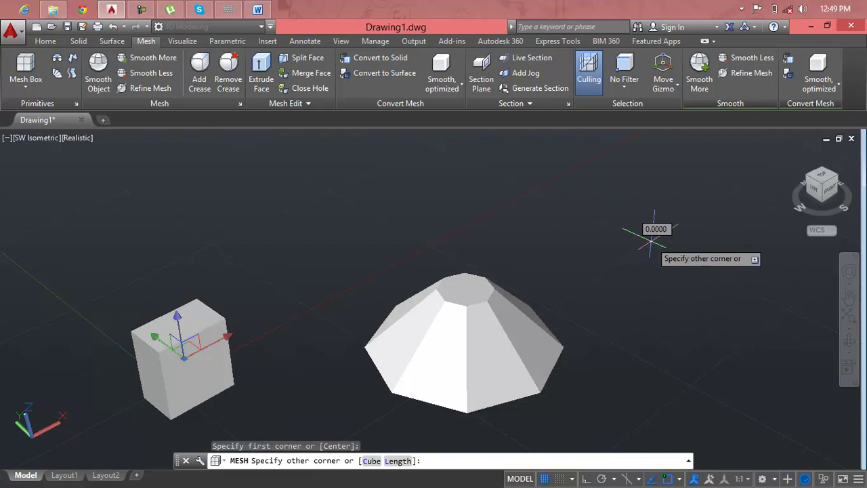
text(c)
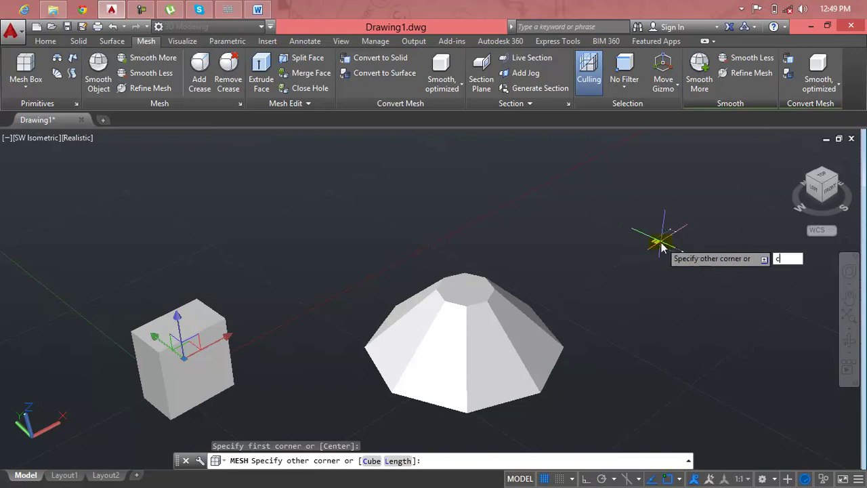
key(Return)
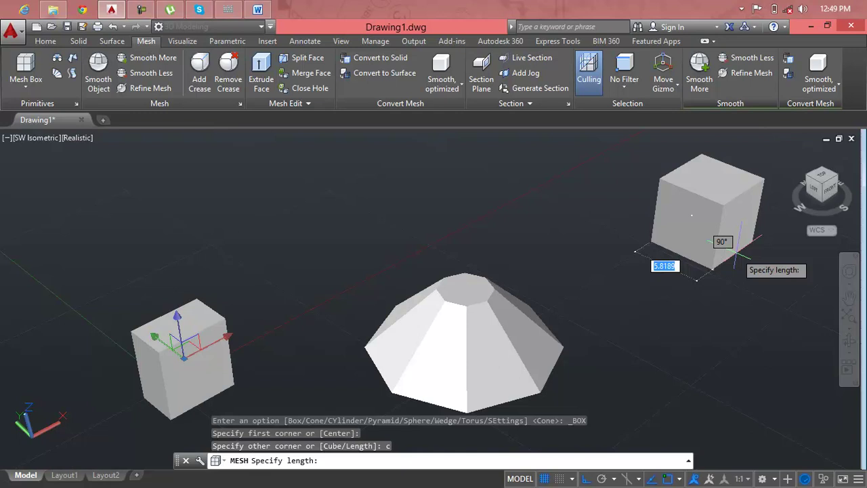
text(5)
key(Return)
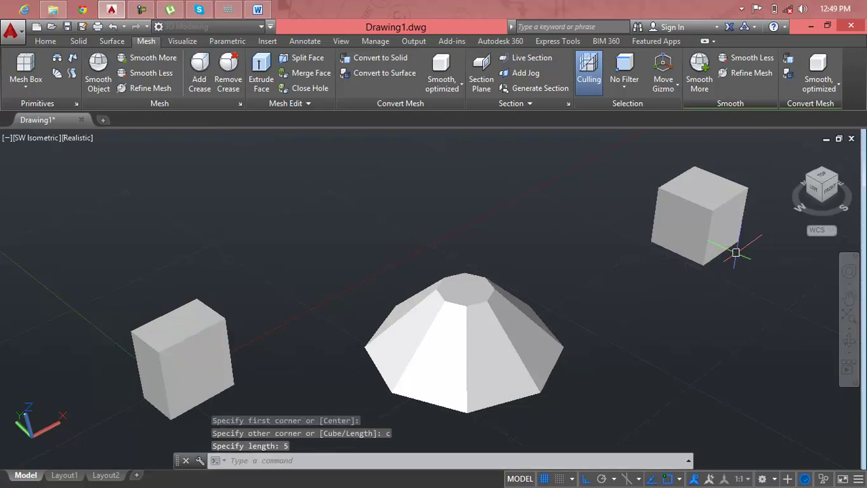
click(706, 227)
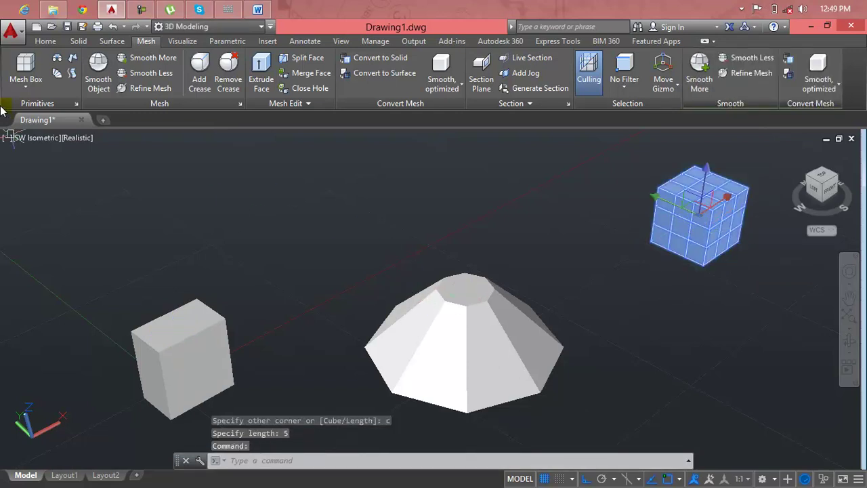
- Add a 5 × 5 × 5 mesh box near the top using the Length option
click(31, 85)
click(35, 108)
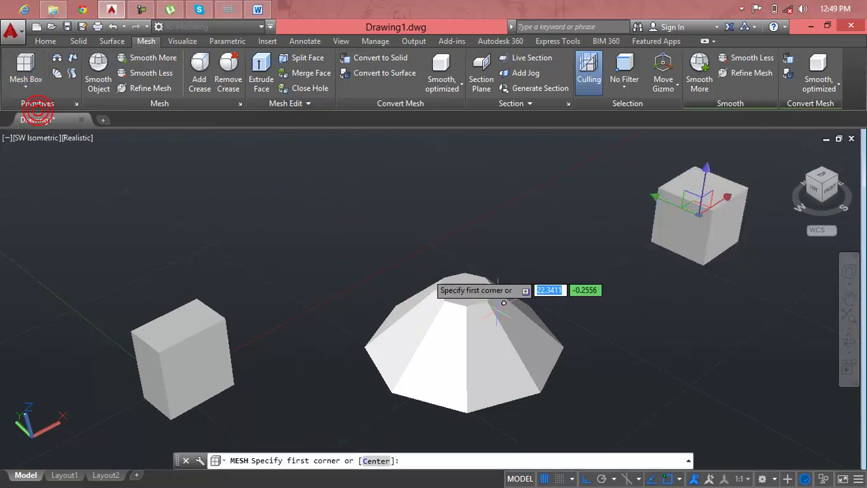
click(306, 190)
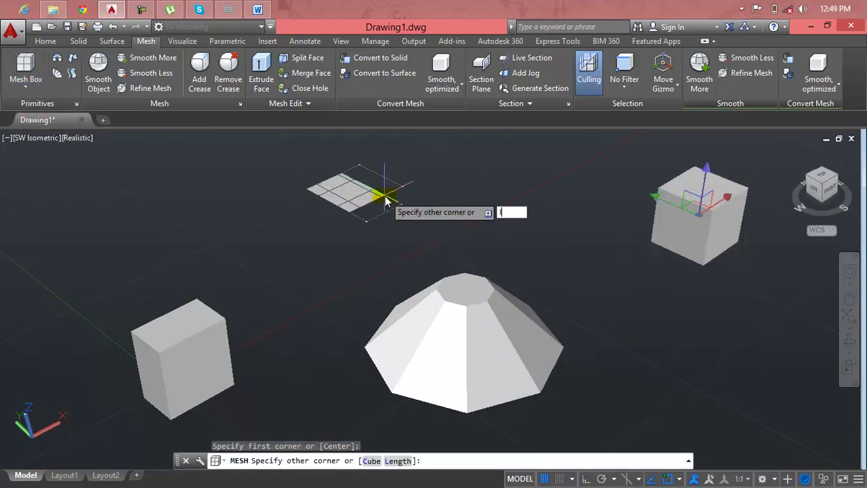
text(l)
key(Return)
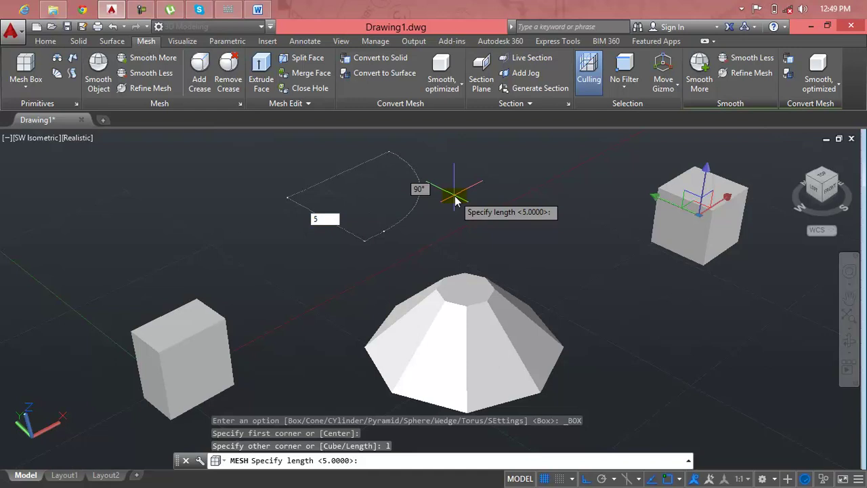
key(Return)
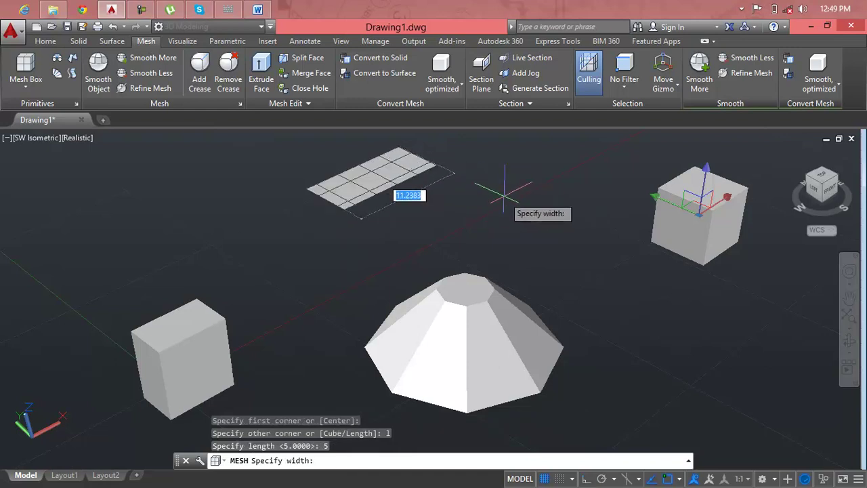
text(5)
key(Return)
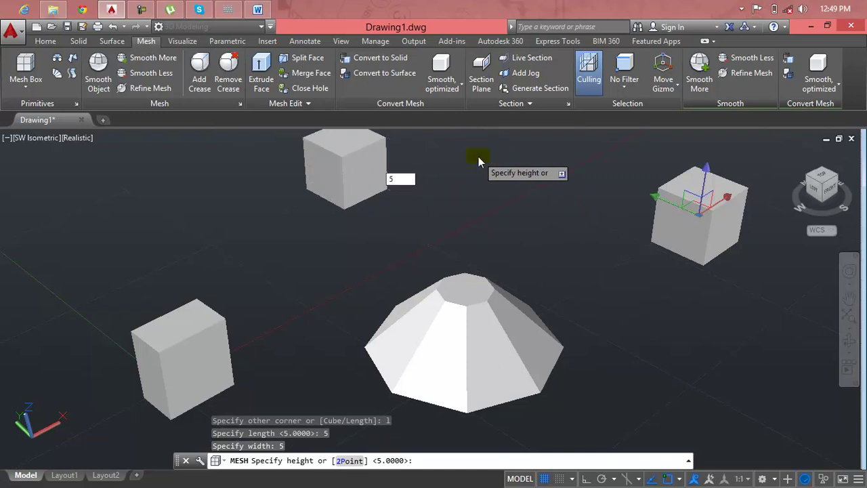
key(Return)
scroll(451, 184, down, 2)
middle_drag(452, 184, 284, 185)
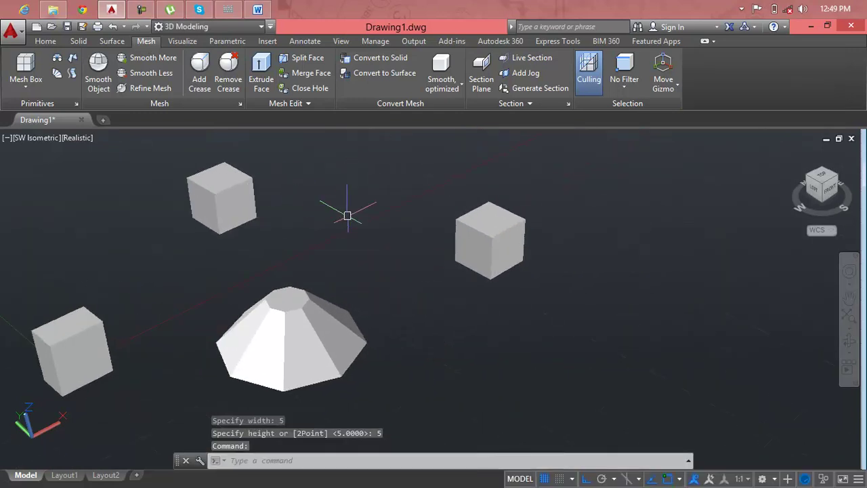
click(34, 92)
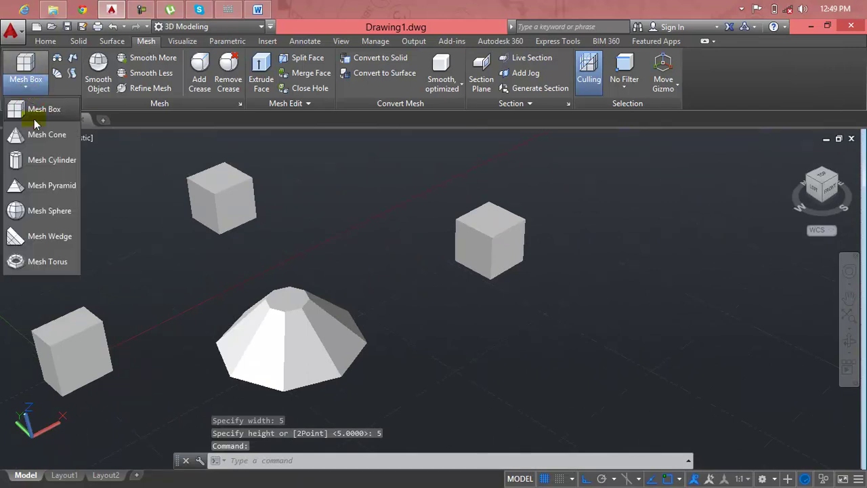
- Draw a tall mesh cylinder whose base diameter is set by two points (2P)
click(52, 162)
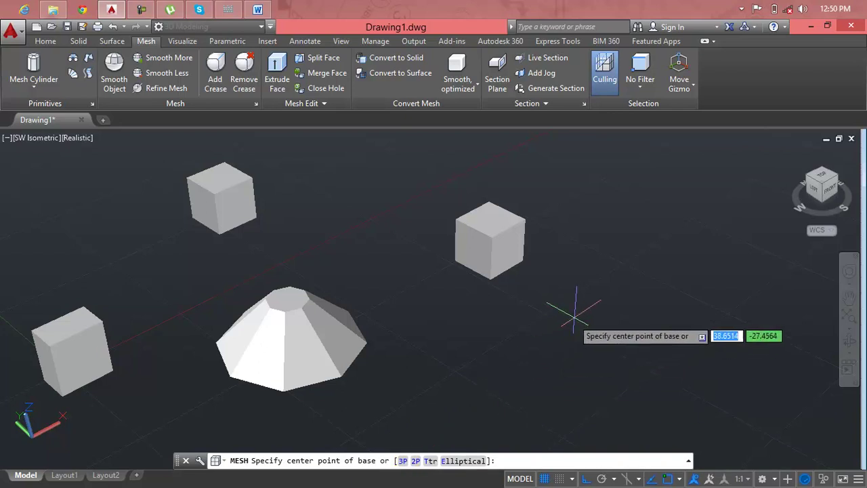
text(2)
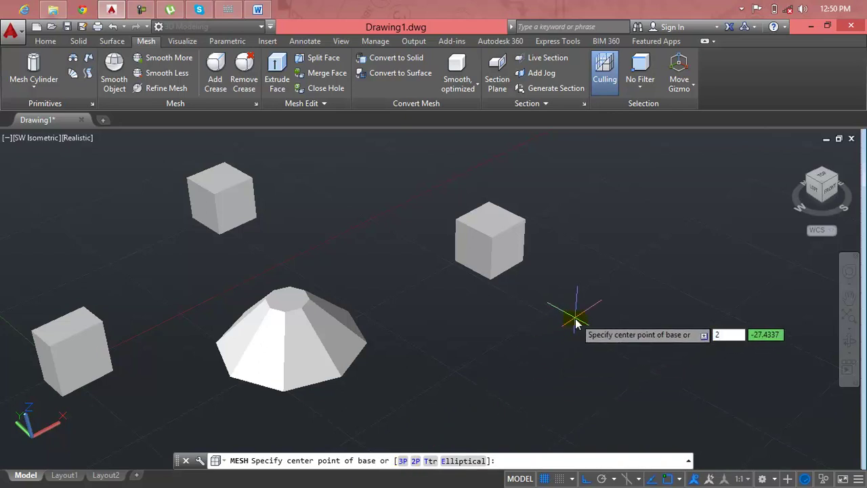
text(p)
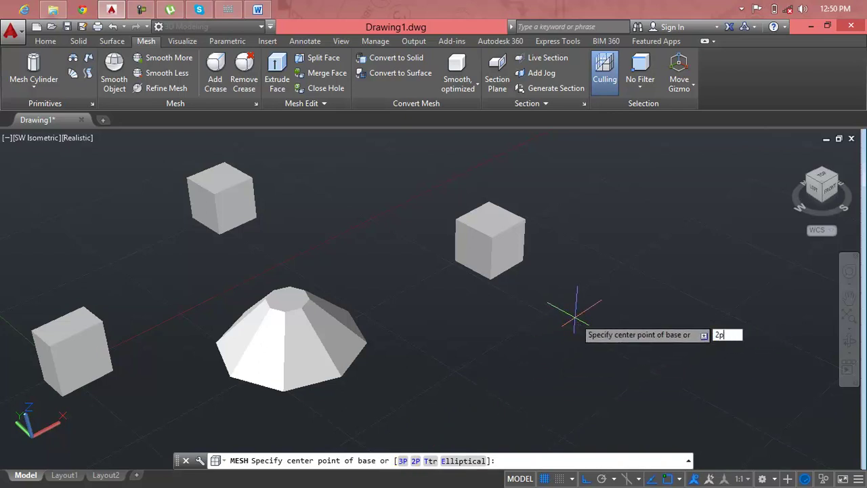
key(Return)
click(569, 273)
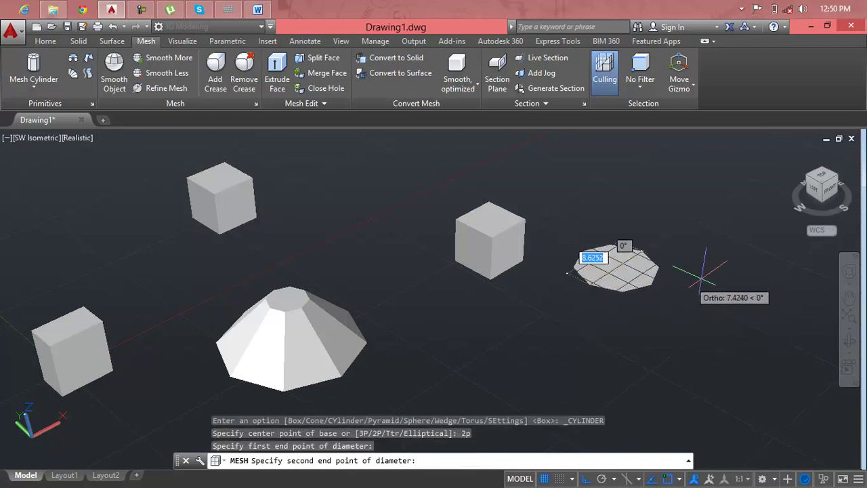
click(719, 275)
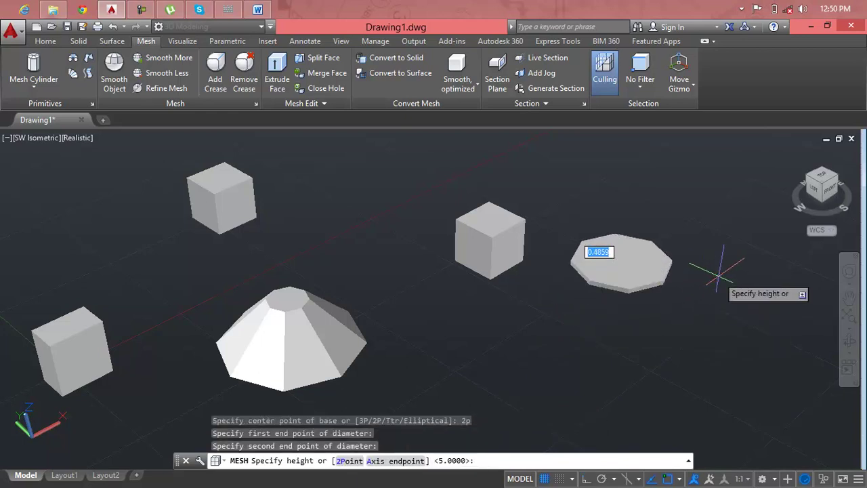
middle_drag(712, 283, 654, 350)
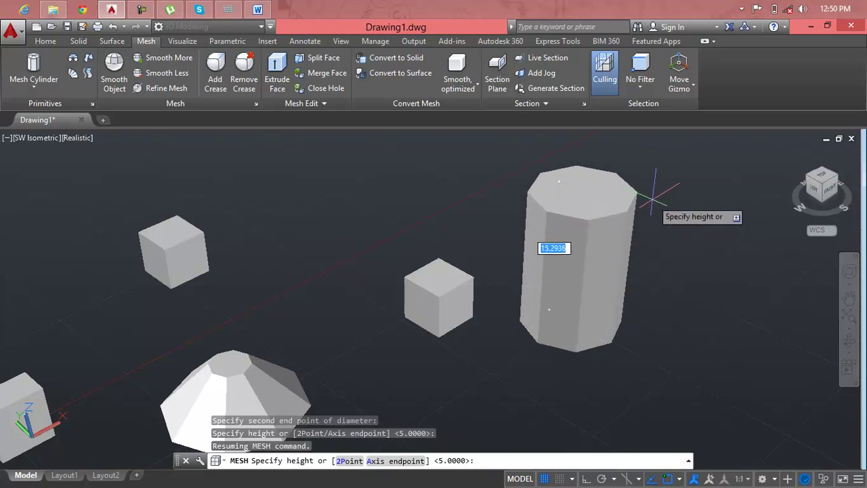
middle_drag(655, 196, 490, 198)
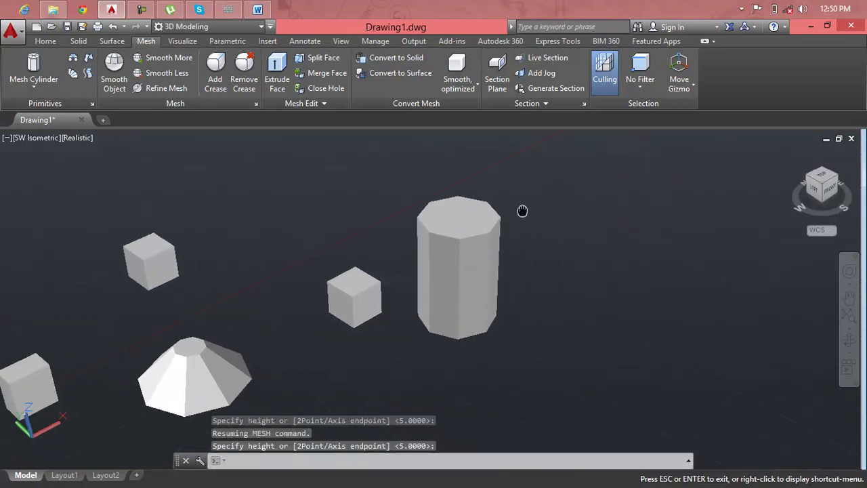
key(Escape)
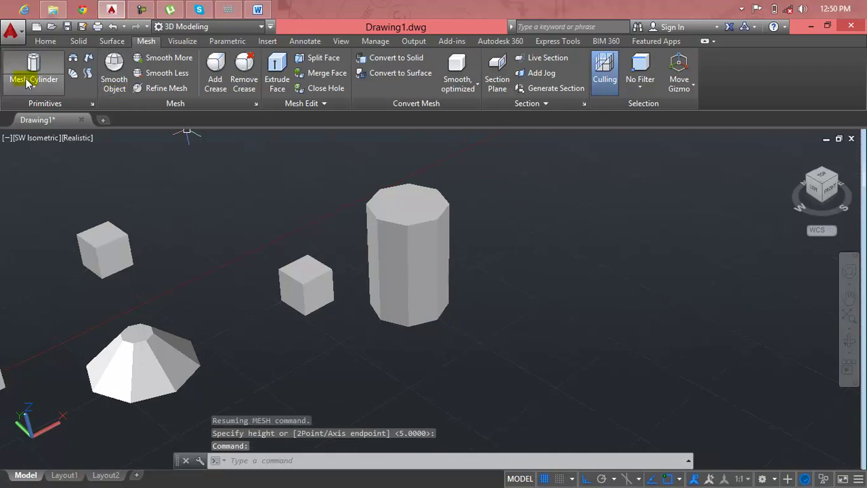
- Start a 5-sided mesh pyramid with its base placed right of the cylinder
click(25, 79)
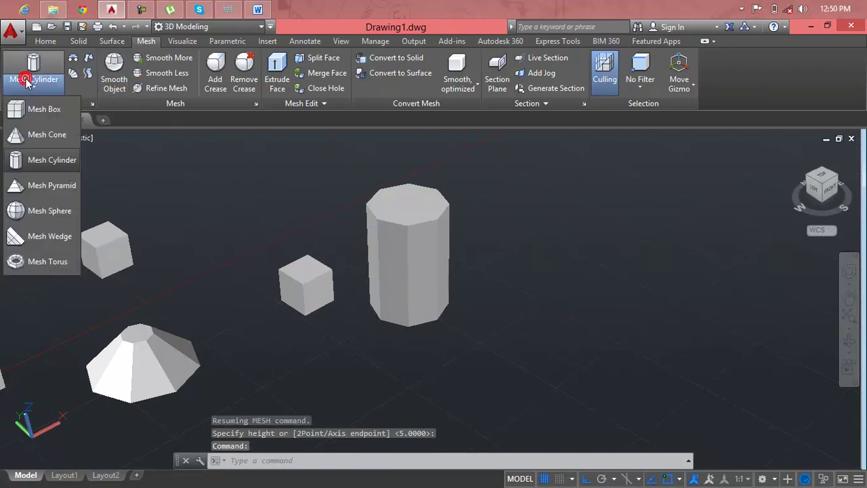
click(51, 187)
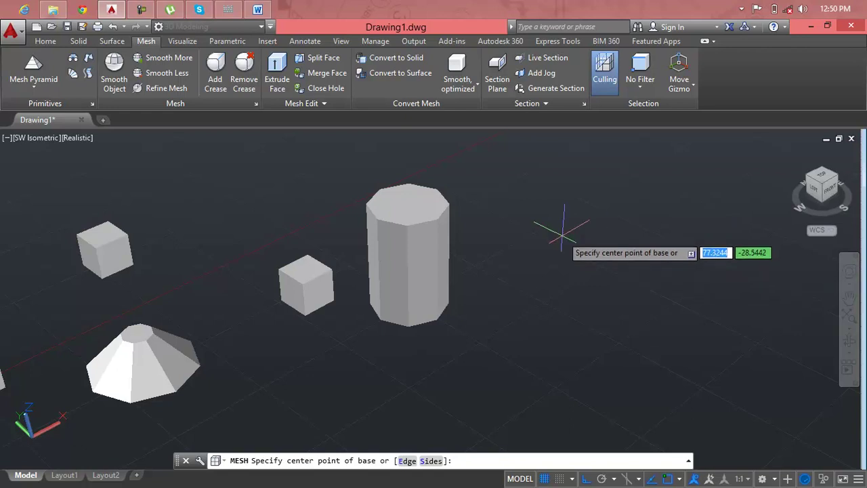
text(s)
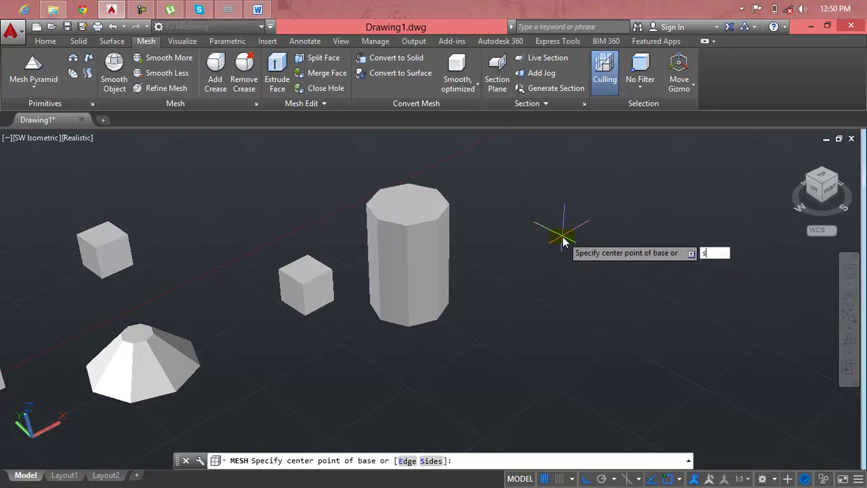
key(Return)
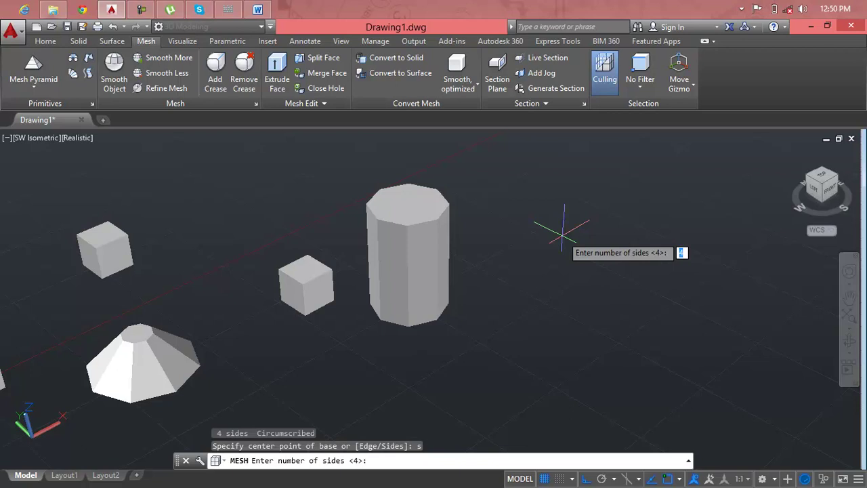
text(5)
key(Return)
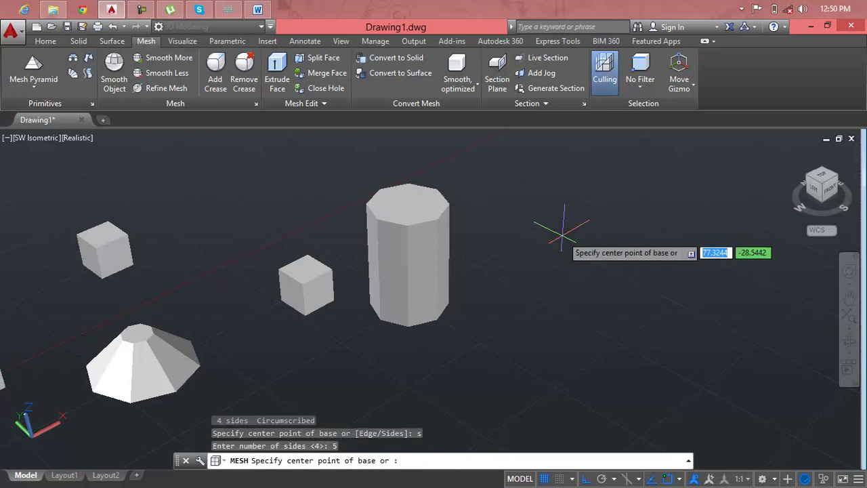
click(562, 248)
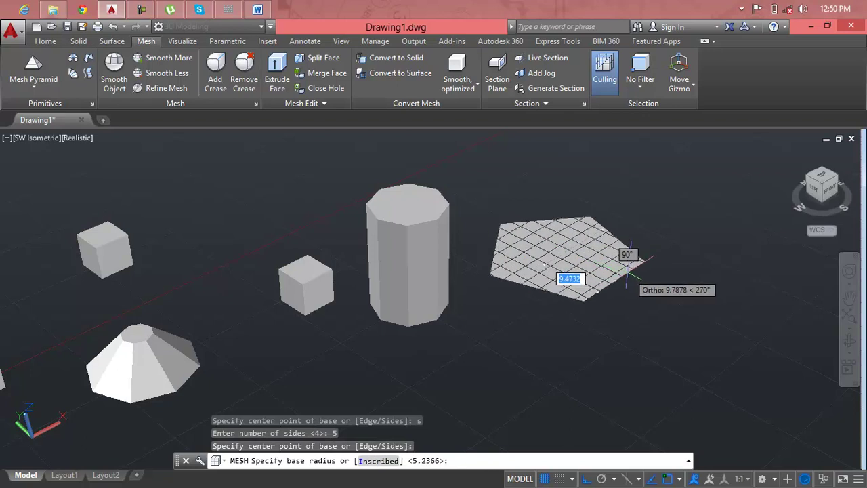
click(624, 272)
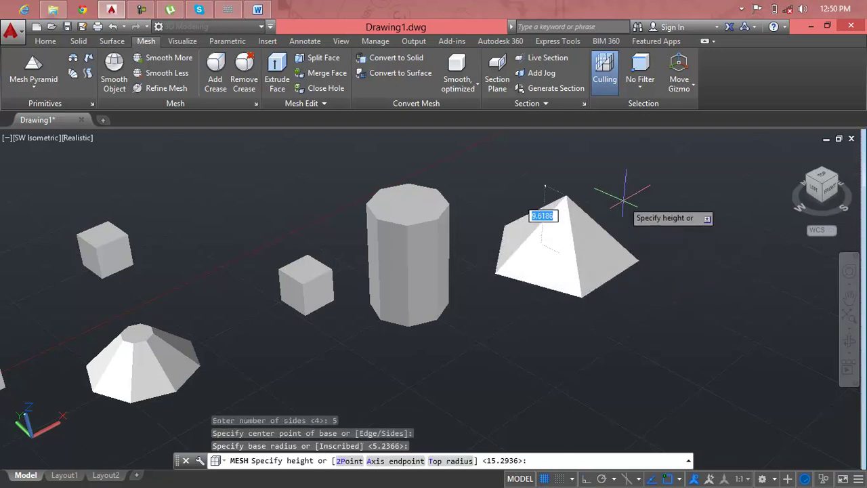
scroll(620, 197, down, 2)
middle_drag(620, 207, 605, 287)
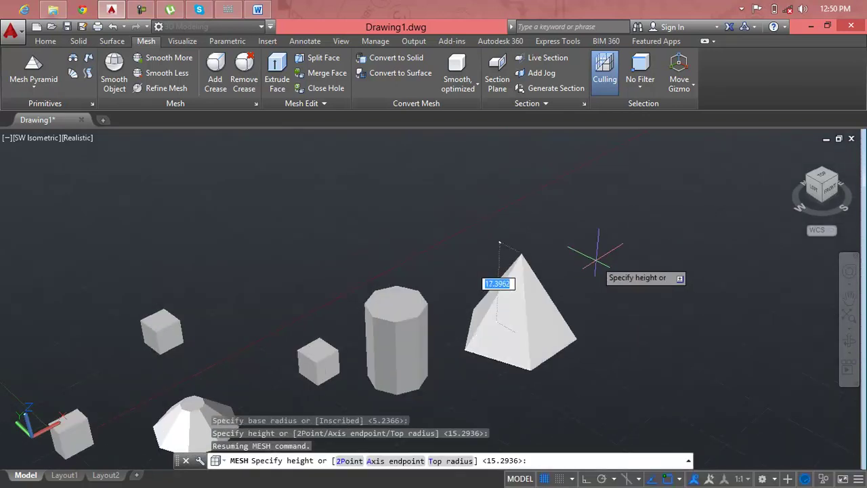
- Give the pyramid a top radius of 2 and accept the default height
text(t)
key(Return)
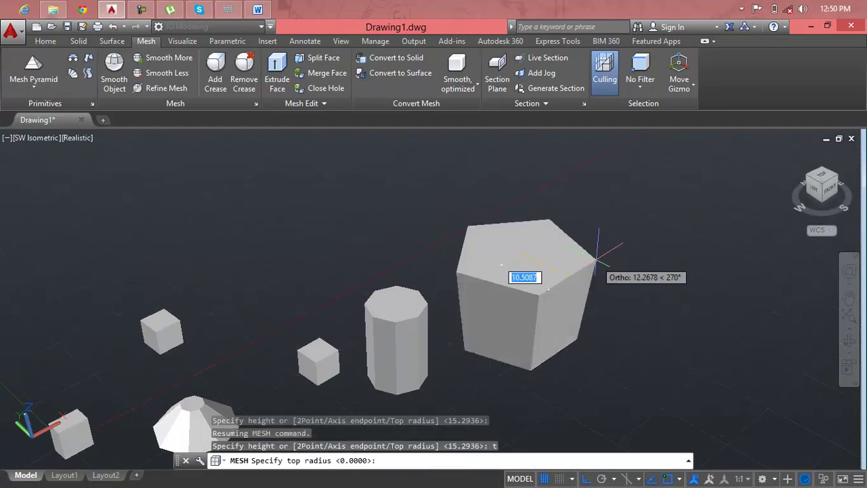
text(2)
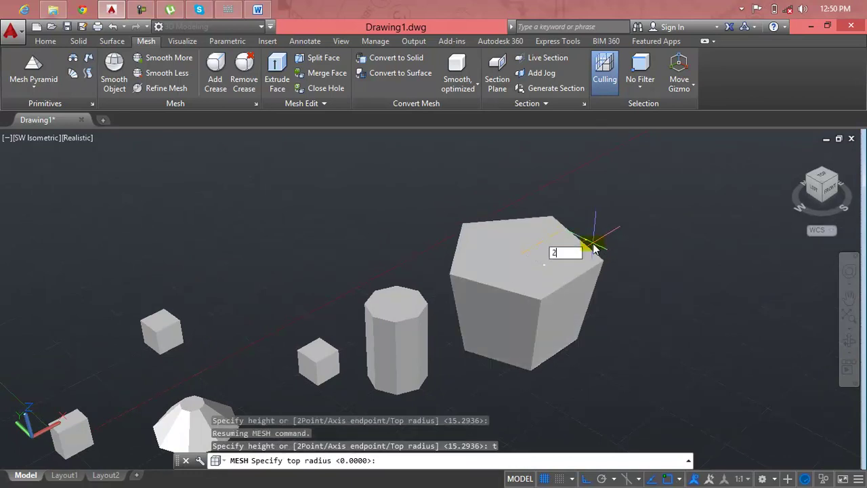
key(Return)
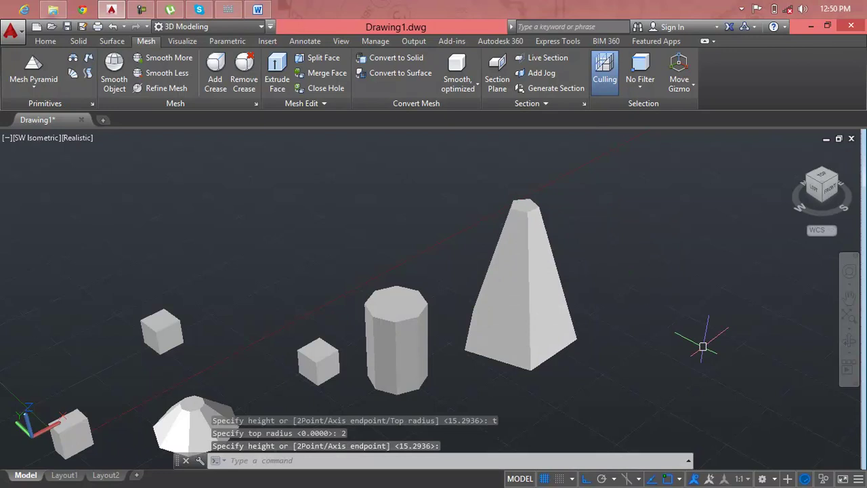
middle_drag(687, 344, 587, 306)
key(Return)
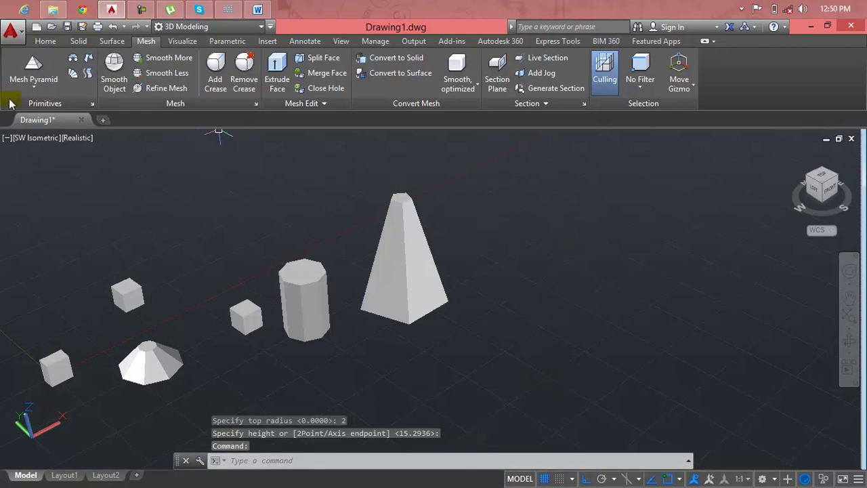
- Place a mesh sphere of diameter 10 to the right of the pyramid
click(30, 86)
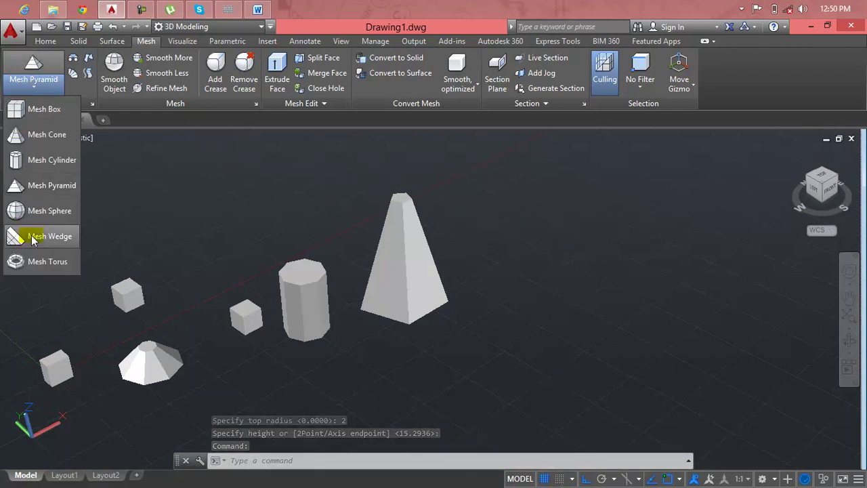
click(37, 211)
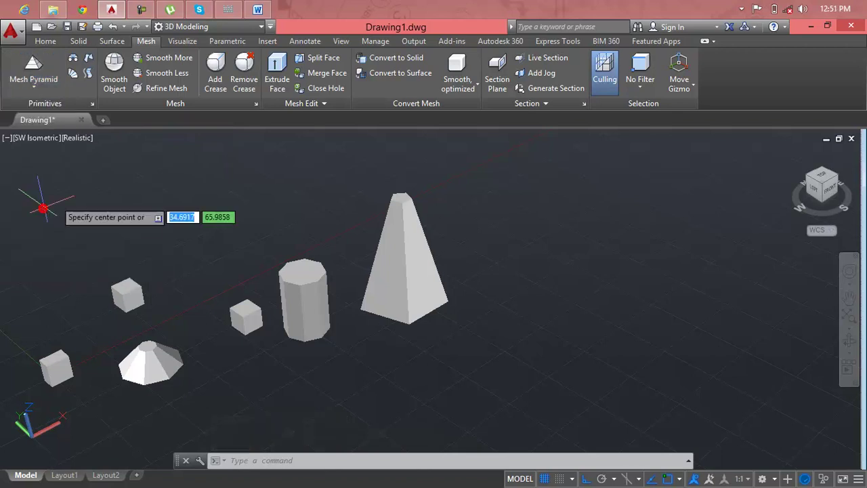
click(580, 295)
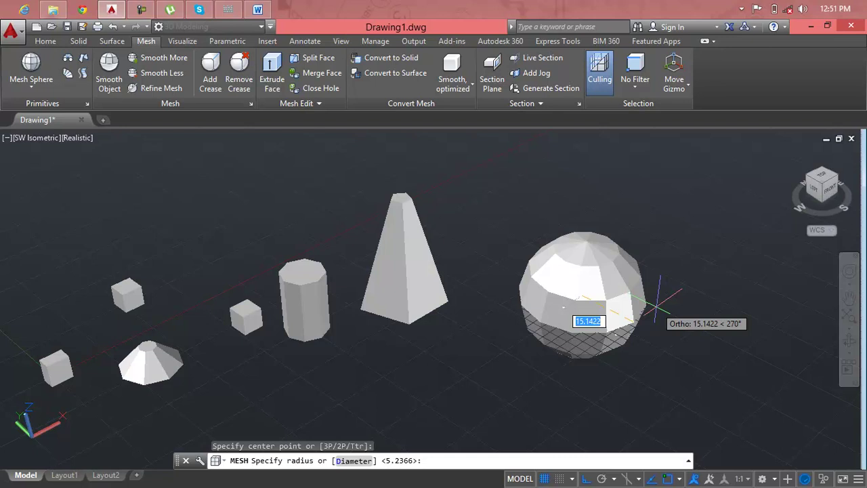
text(d)
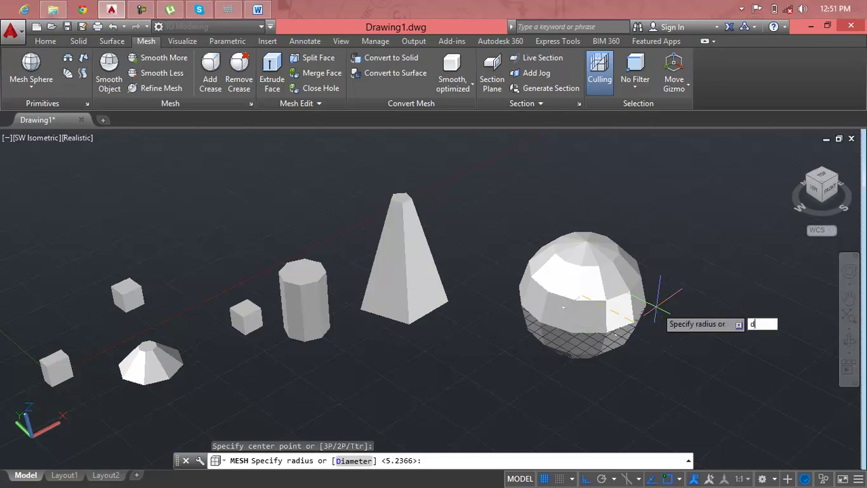
key(Return)
text(10)
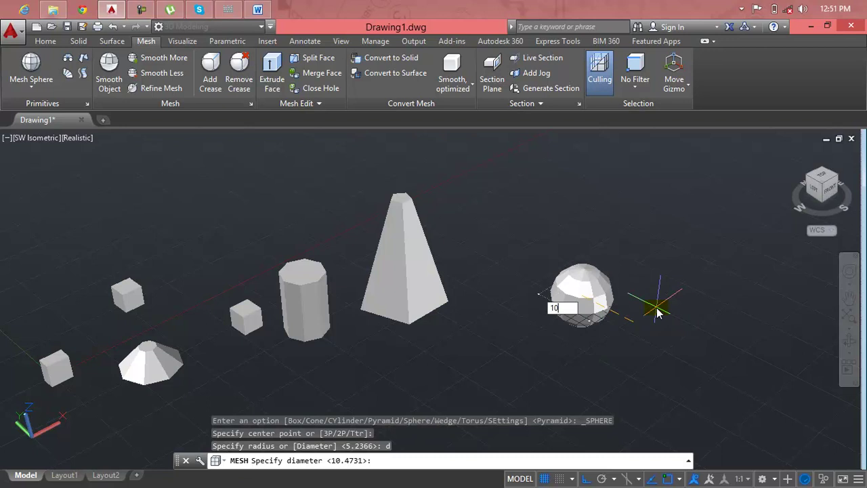
key(Return)
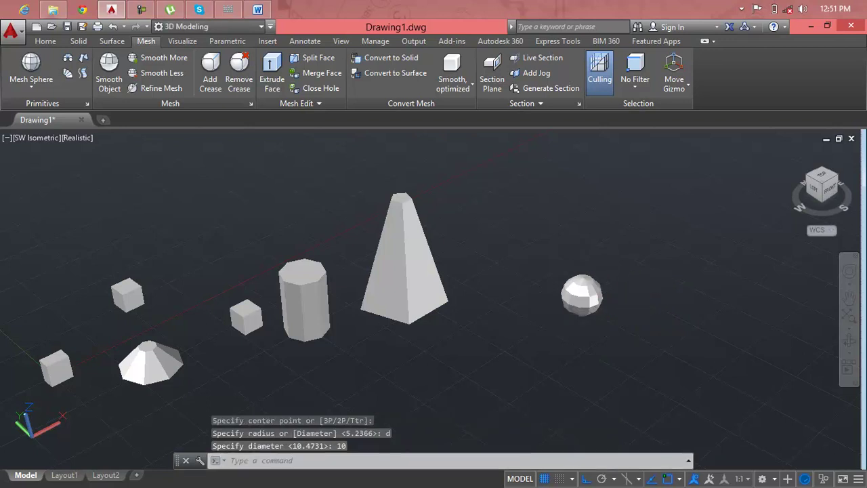
middle_drag(585, 298, 547, 298)
scroll(545, 299, up, 2)
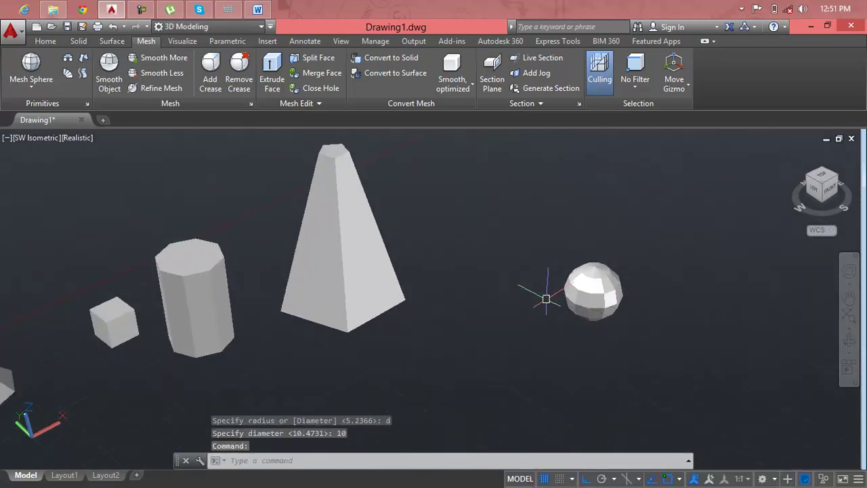
- Create a tall mesh wedge on a long narrow base to the right of the sphere
click(30, 94)
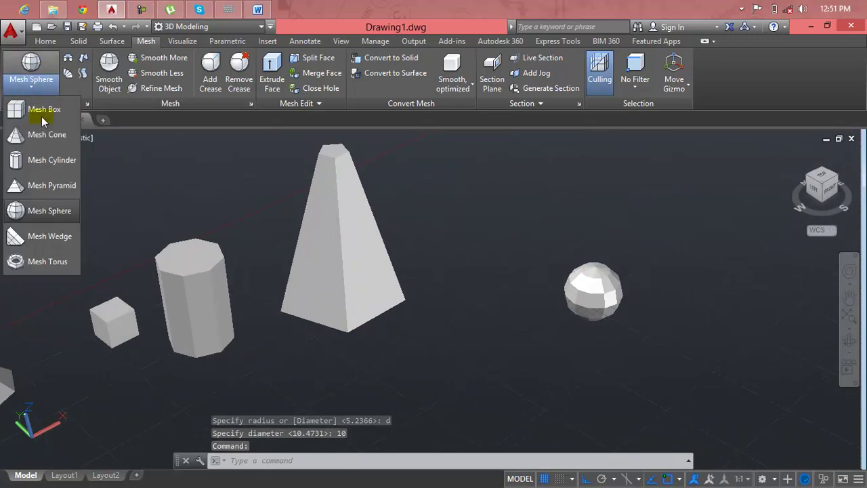
click(60, 236)
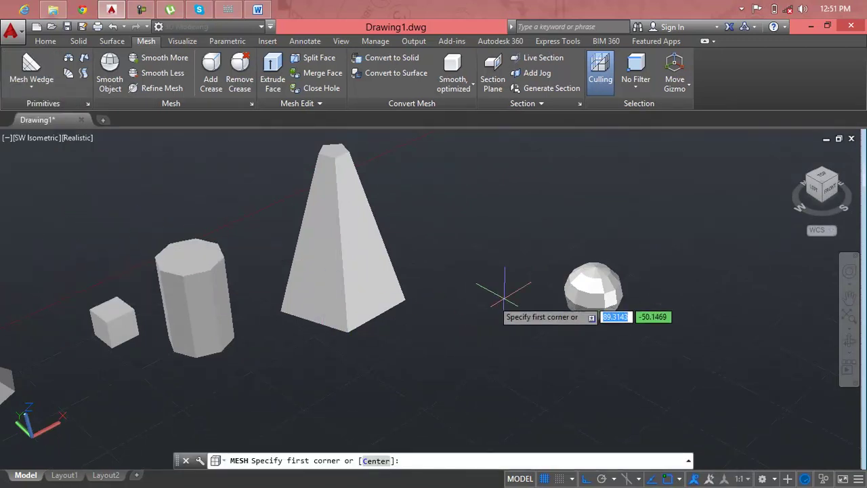
middle_drag(535, 302, 131, 310)
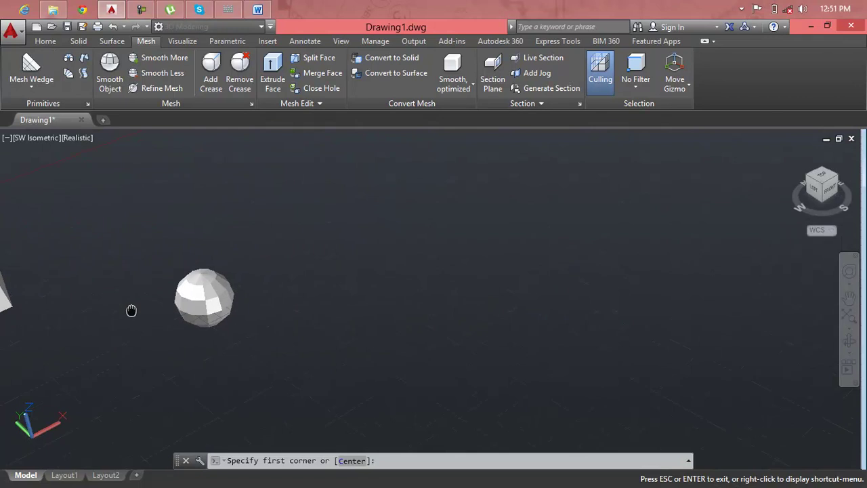
click(260, 206)
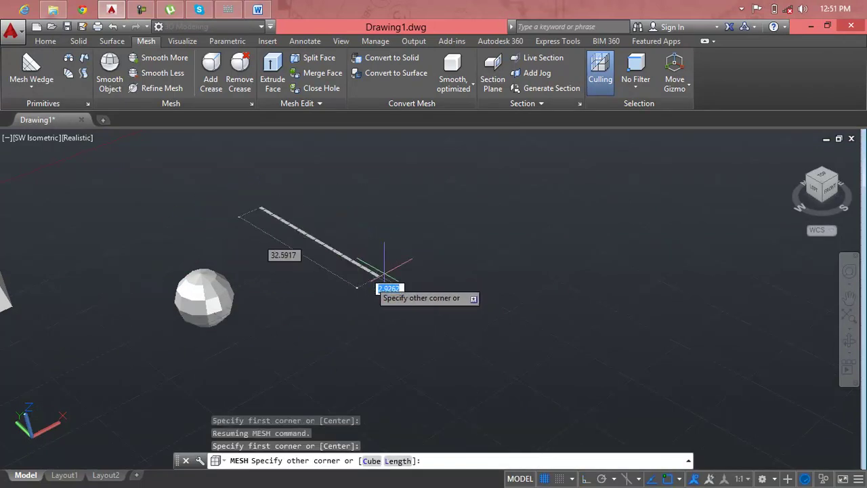
click(420, 275)
scroll(407, 291, down, 2)
middle_drag(400, 186, 402, 271)
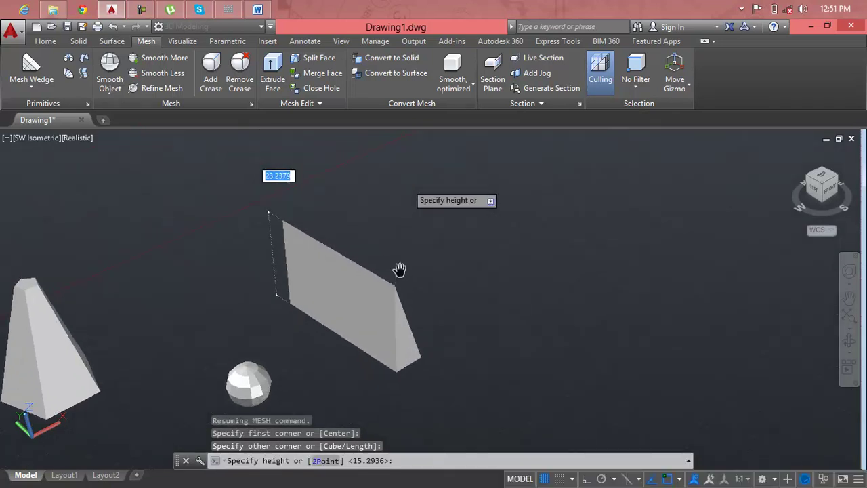
click(417, 242)
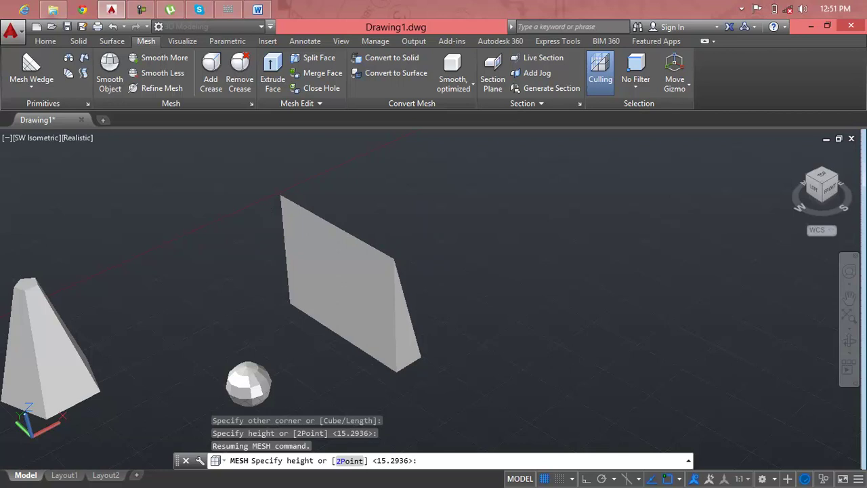
scroll(418, 294, down, 2)
mouse_move(420, 298)
middle_down()
mouse_move(441, 329)
mouse_move(401, 296)
middle_up()
drag(401, 296, 400, 288)
key(Escape)
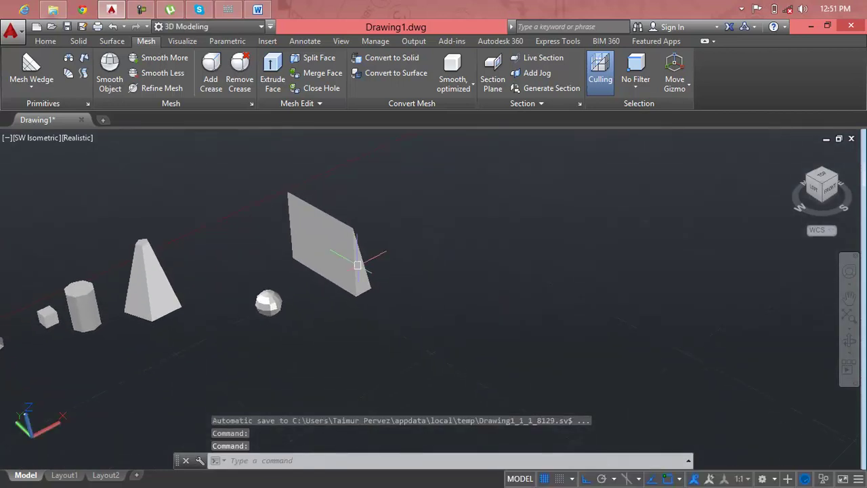
- Draw a large eight-sided mesh torus right of the wedge, setting its center, ring and tube radii
click(15, 83)
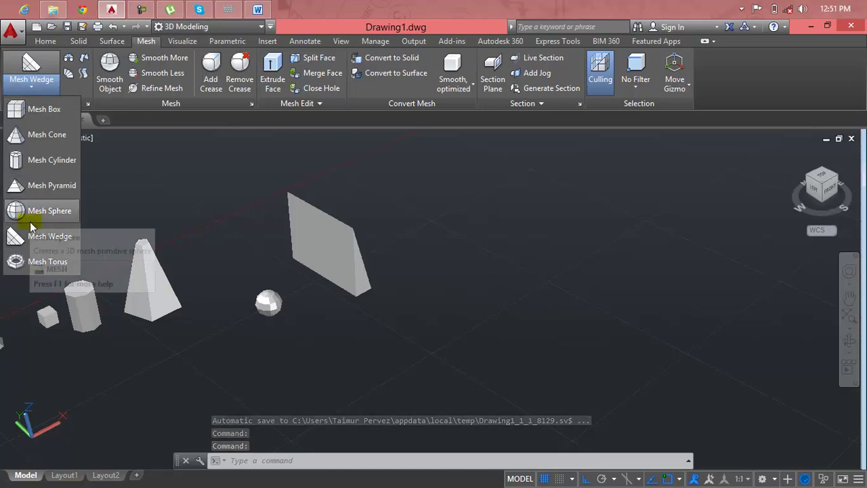
click(42, 261)
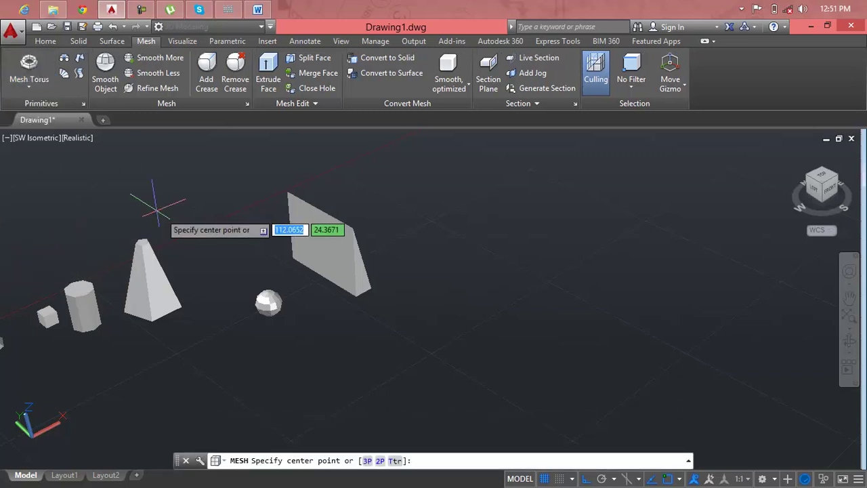
click(576, 246)
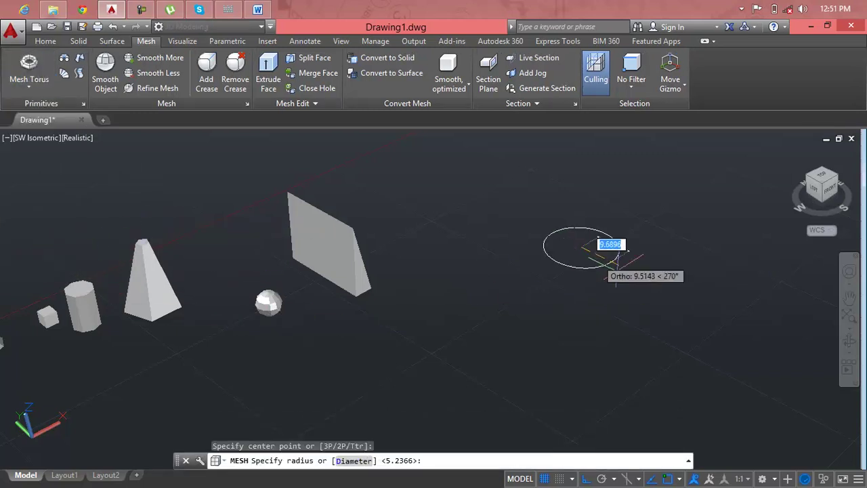
click(705, 306)
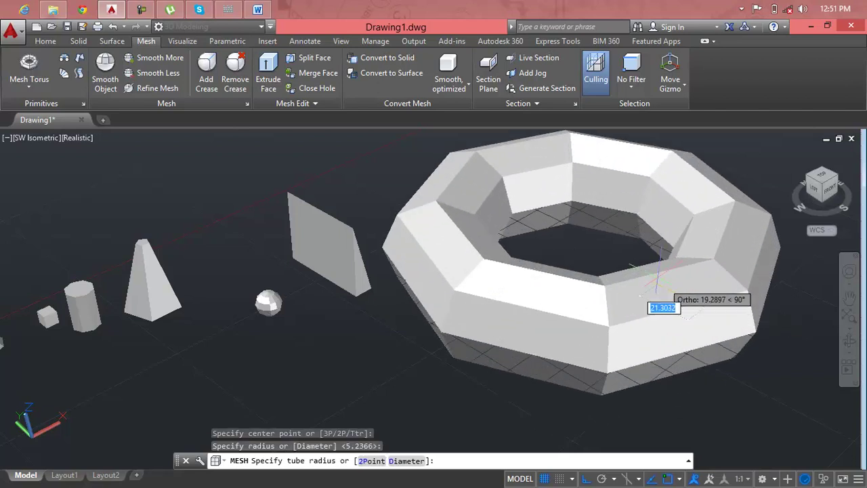
click(678, 294)
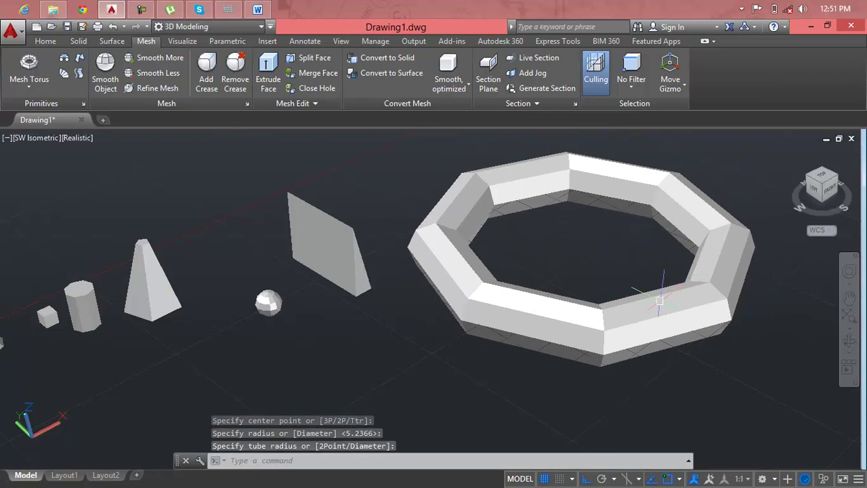
scroll(659, 299, down, 3)
scroll(661, 301, down, 2)
scroll(407, 309, up, 1)
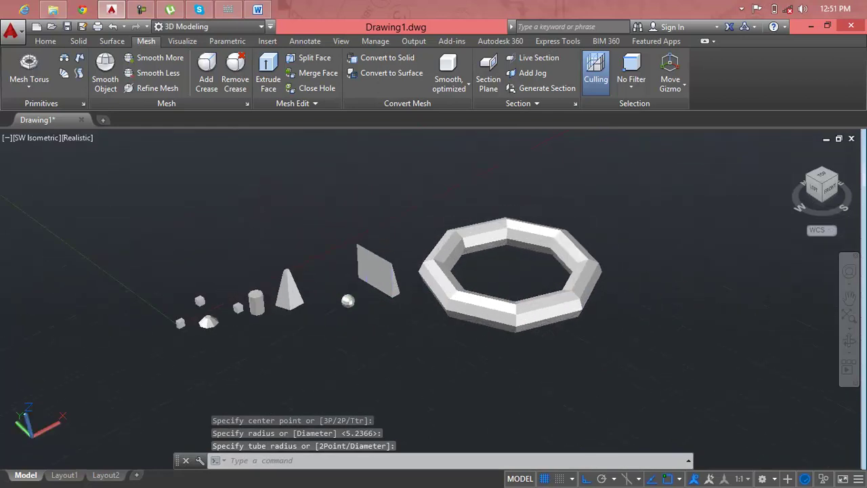
scroll(415, 282, up, 3)
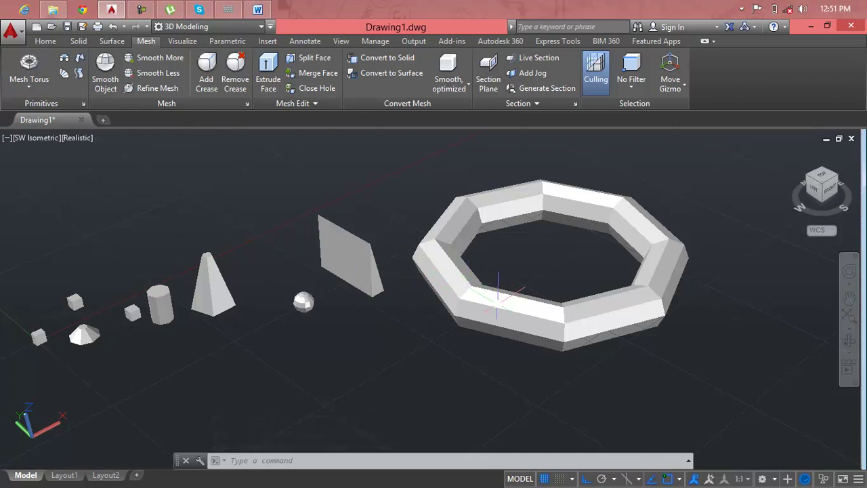
- Cancel the active command and zoom and pan the view toward the sphere
scroll(500, 301, up, 2)
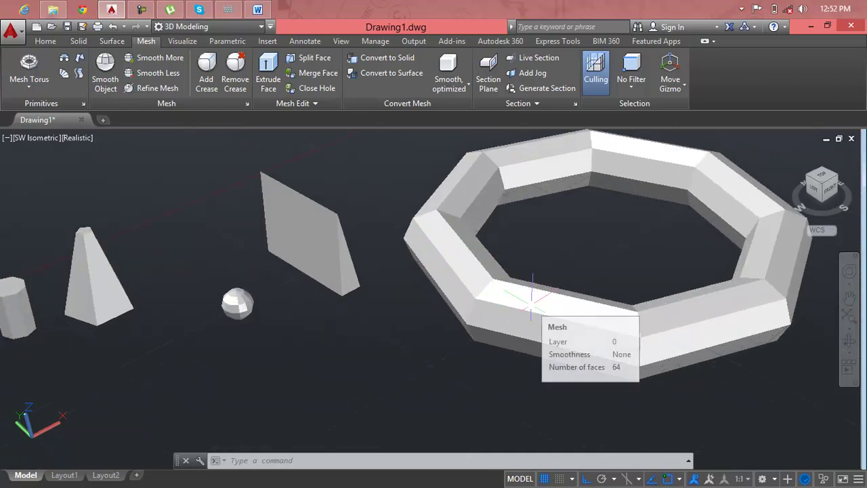
click(530, 305)
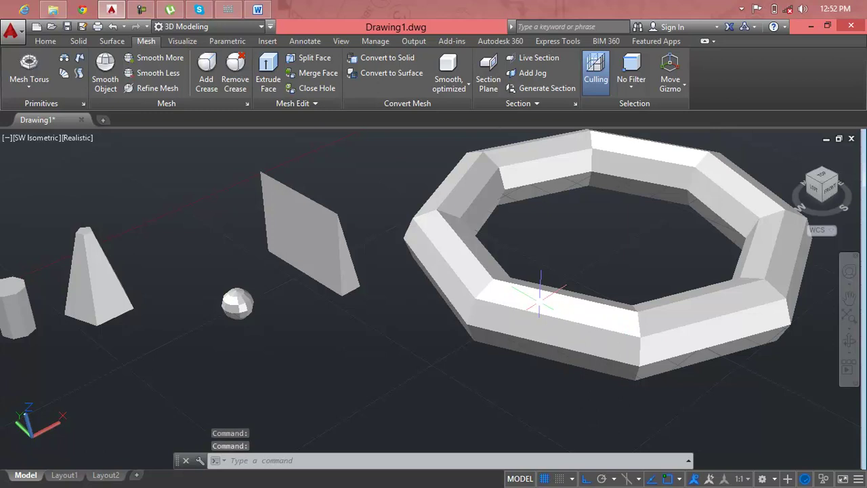
key(Escape)
key(Escape)
key(Escape)
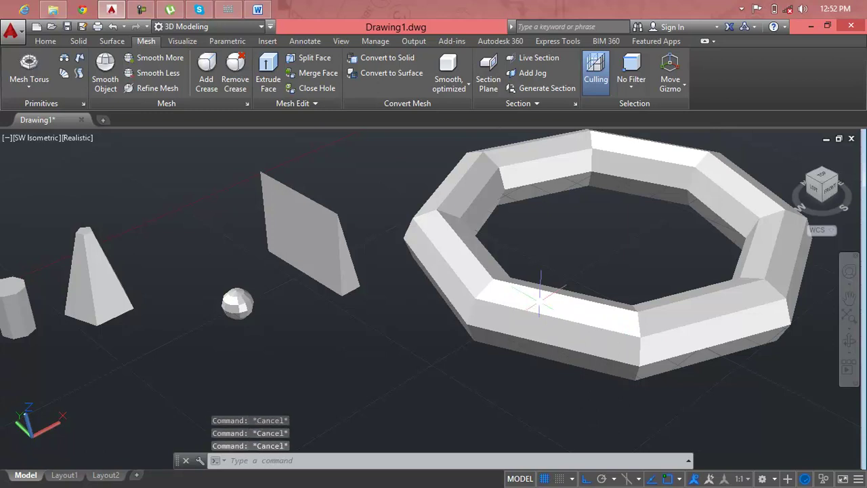
ctrl+click(540, 294)
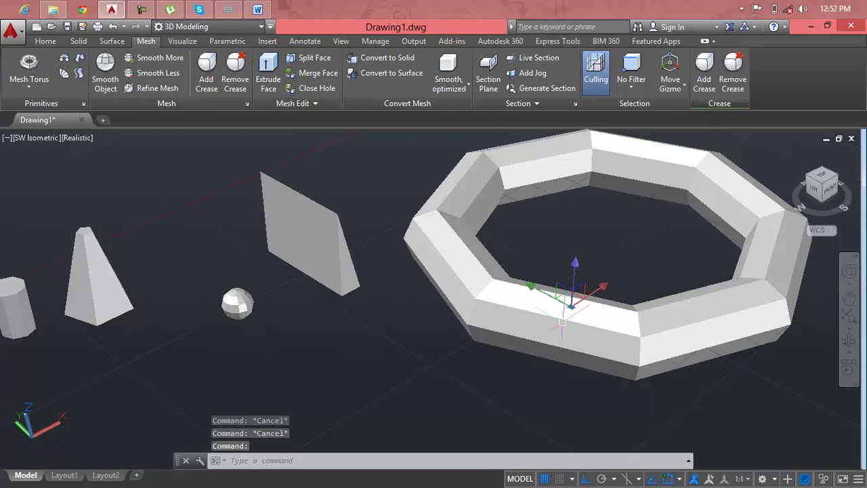
scroll(385, 313, up, 5)
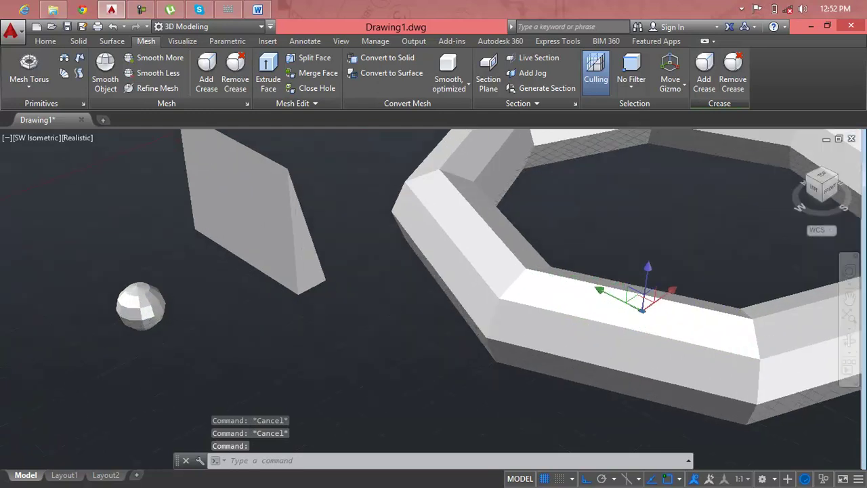
middle_drag(228, 300, 522, 271)
key(Escape)
scroll(407, 268, up, 2)
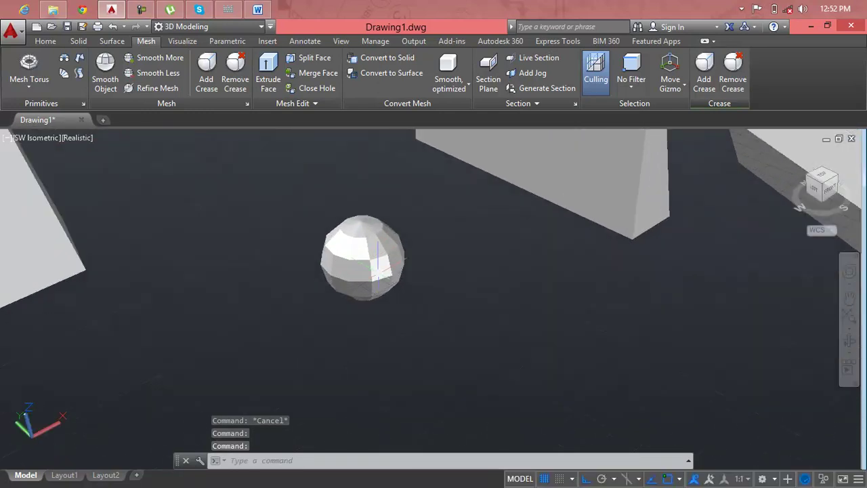
scroll(366, 264, up, 3)
scroll(338, 258, up, 4)
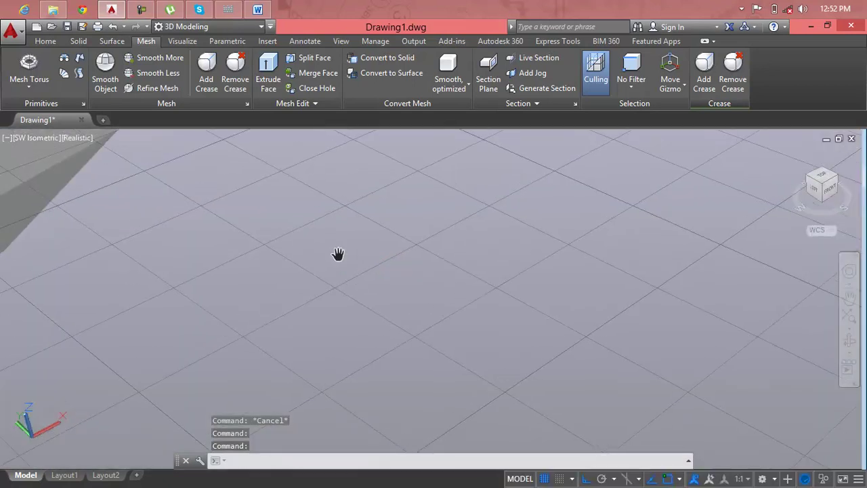
scroll(339, 250, down, 4)
scroll(364, 273, up, 3)
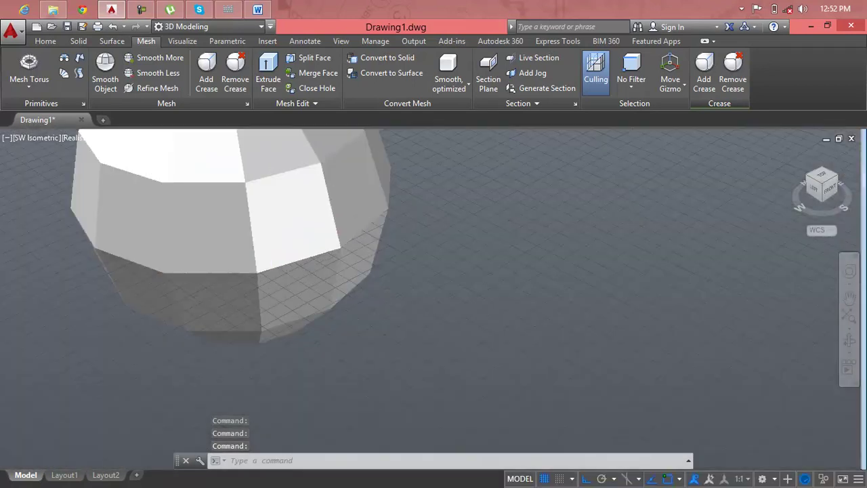
scroll(329, 236, up, 2)
scroll(330, 236, down, 5)
scroll(322, 244, up, 5)
scroll(315, 231, down, 5)
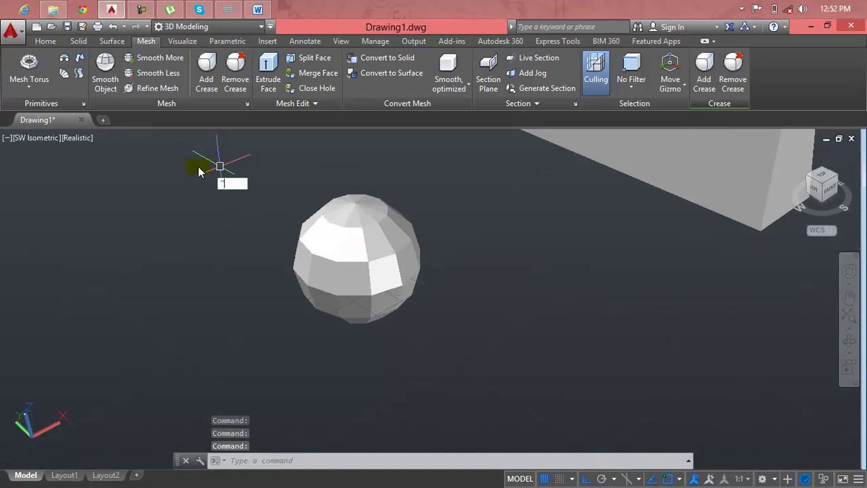
- Zoom and pan until one of the mesh cubes sits centred in the viewport
key(Escape)
key(Escape)
key(Escape)
scroll(430, 298, down, 3)
scroll(431, 298, down, 3)
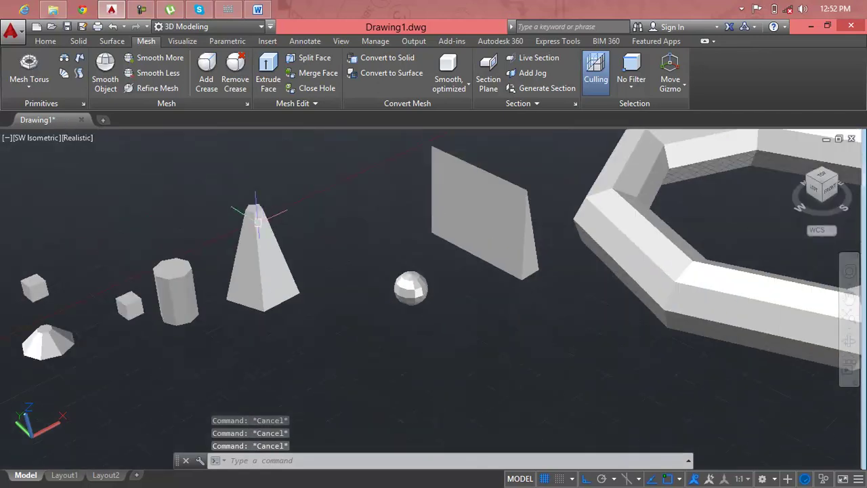
middle_drag(277, 224, 583, 212)
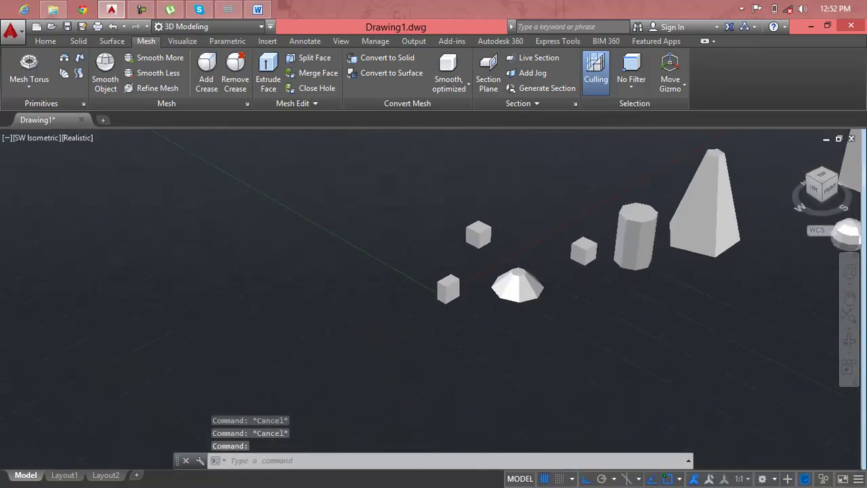
scroll(536, 221, up, 2)
scroll(571, 155, up, 2)
mouse_move(572, 155)
middle_down()
mouse_move(504, 200)
mouse_move(343, 207)
middle_up()
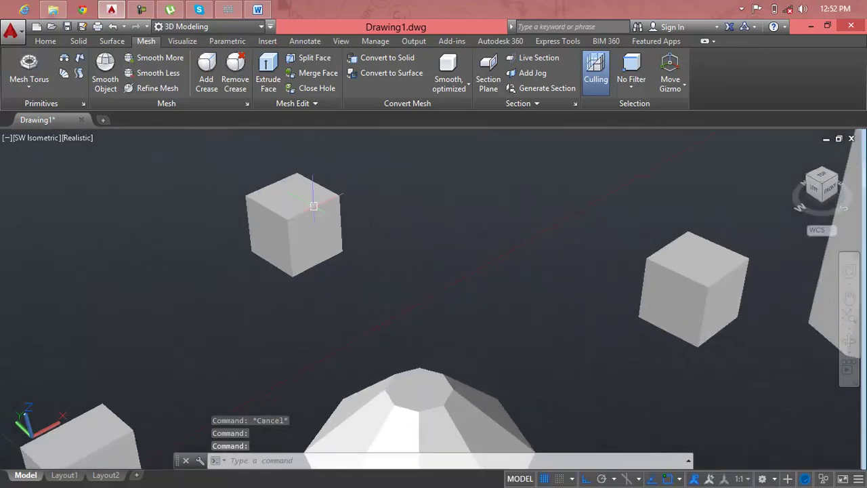
scroll(270, 200, up, 3)
scroll(265, 186, down, 3)
scroll(265, 188, up, 2)
mouse_move(265, 187)
middle_down()
mouse_move(337, 252)
mouse_move(355, 309)
middle_up()
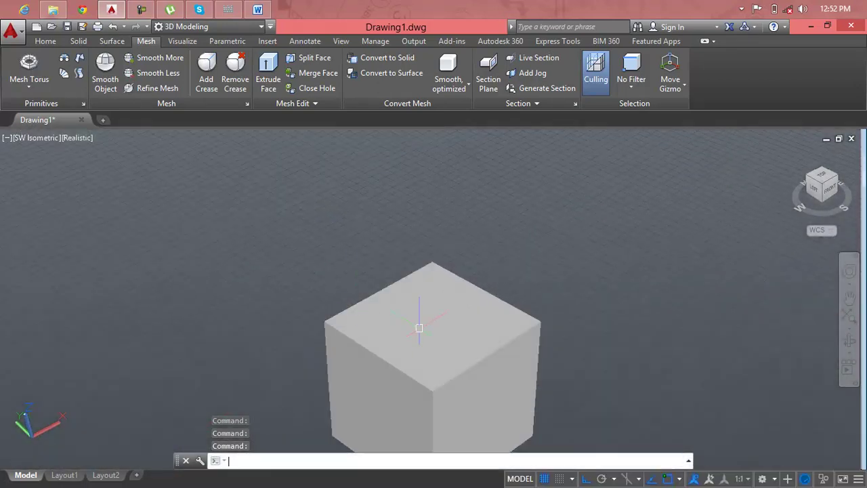
- Pick the centre face on the cube's top, cancelling an accidental stretch
click(420, 329)
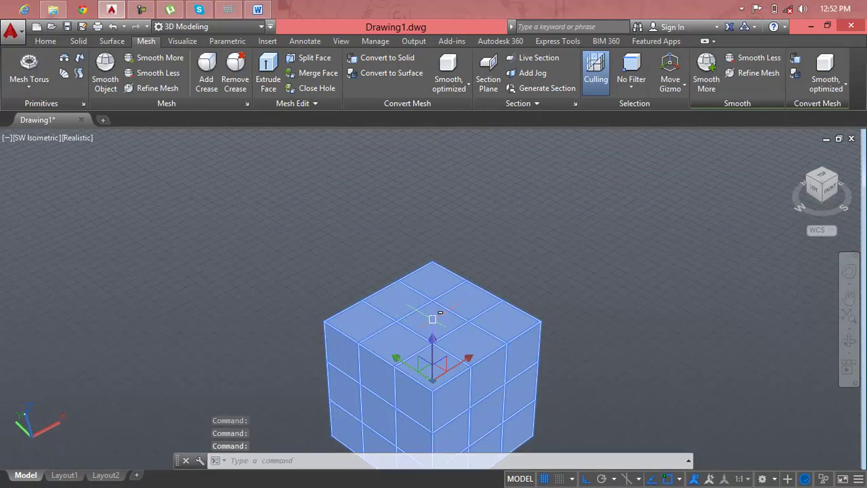
click(437, 316)
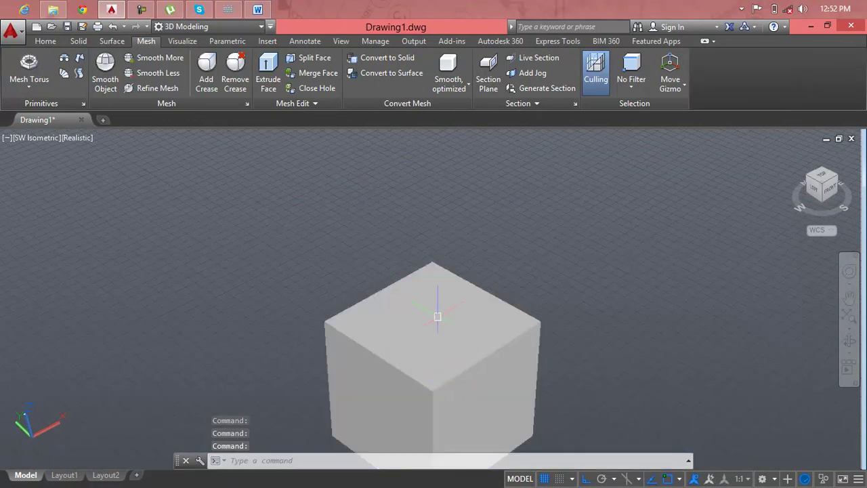
ctrl+click(437, 316)
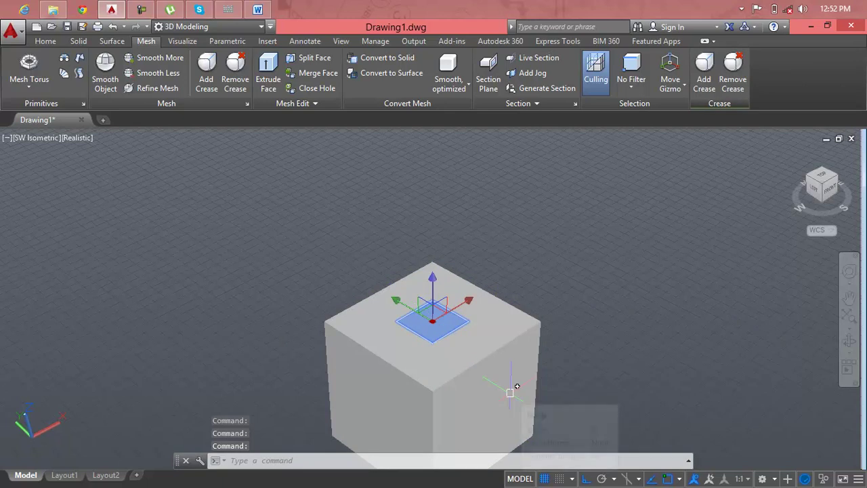
scroll(452, 350, down, 3)
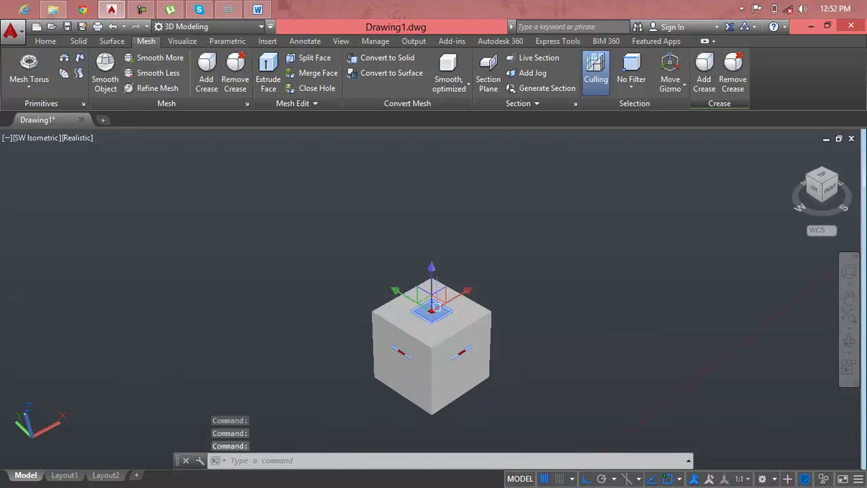
key(Escape)
key(Escape)
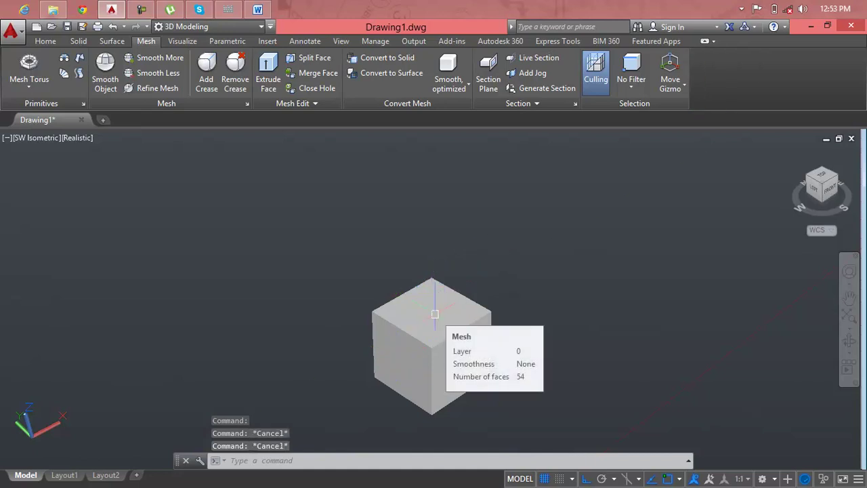
ctrl+click(432, 312)
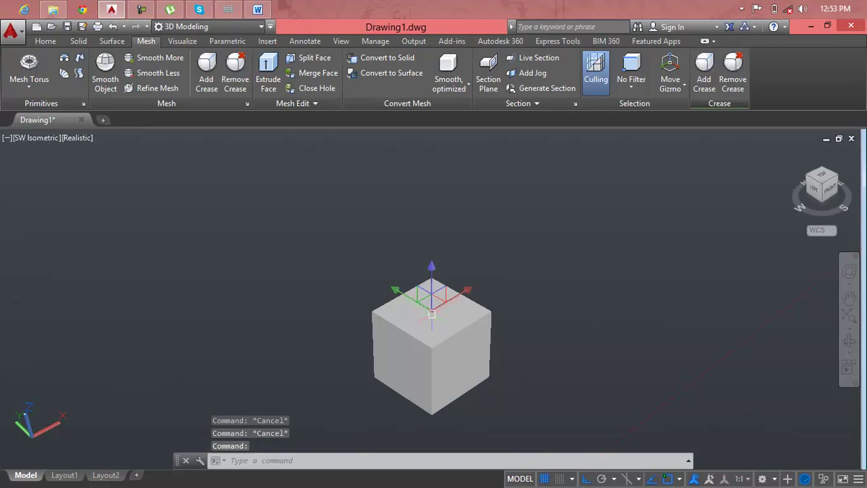
click(432, 314)
scroll(432, 314, up, 2)
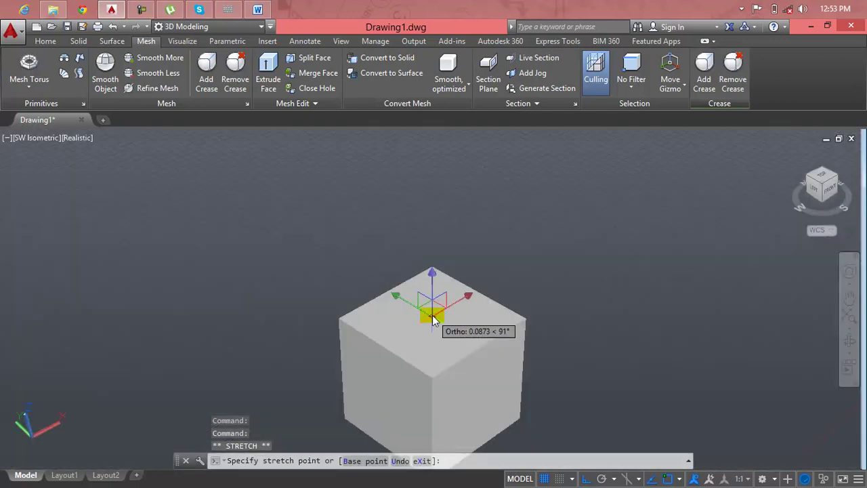
key(Escape)
key(Escape)
key(Escape)
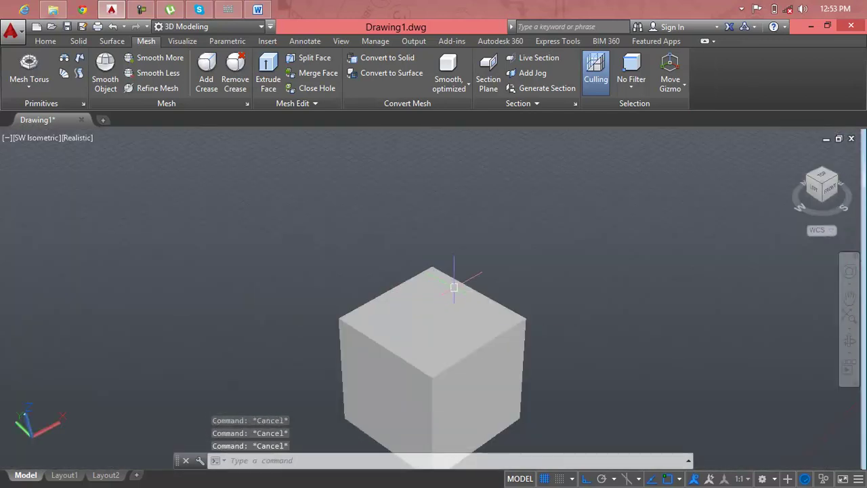
- Extrude the cube's top centre face upward into a square column
ctrl+click(436, 317)
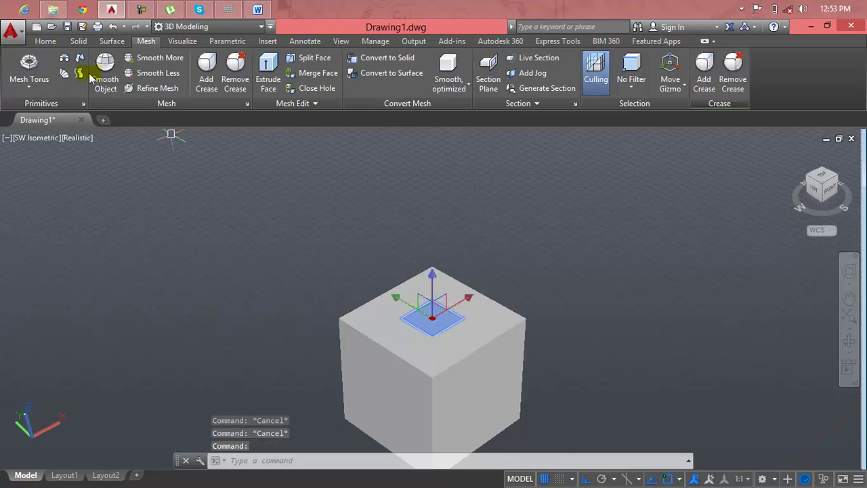
click(276, 82)
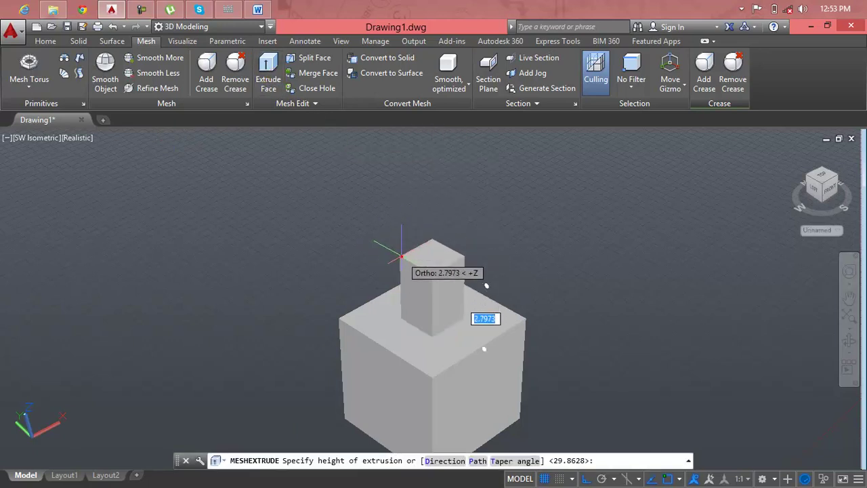
click(400, 258)
mouse_move(405, 266)
shift+middle_down()
mouse_move(345, 258)
mouse_move(379, 255)
shift+middle_up()
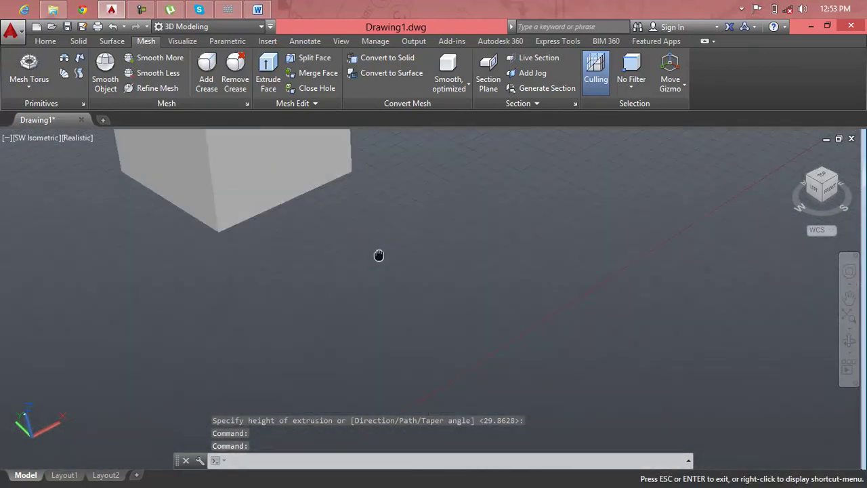
drag(379, 255, 393, 279)
key(Escape)
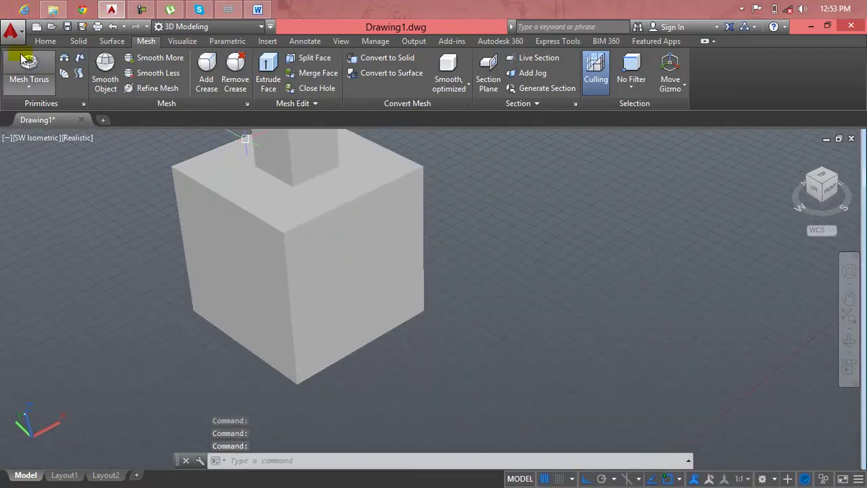
- Set the viewport visual style to Shades of Gray
click(46, 41)
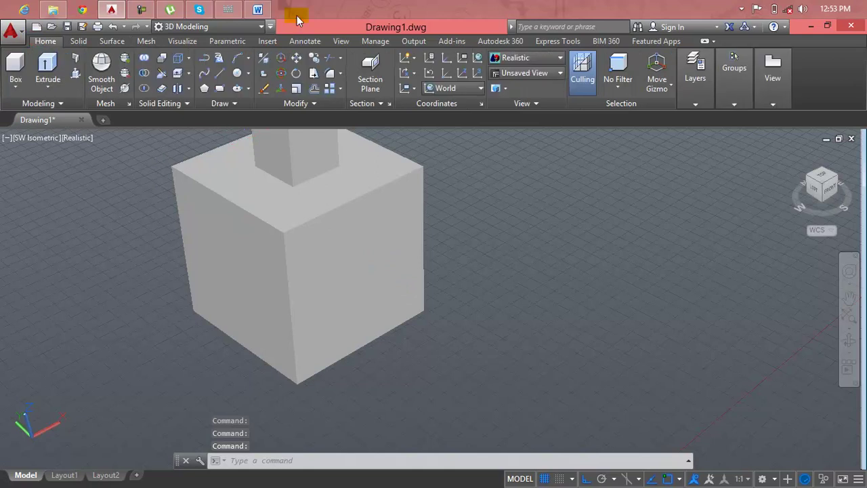
click(511, 59)
click(511, 58)
click(511, 59)
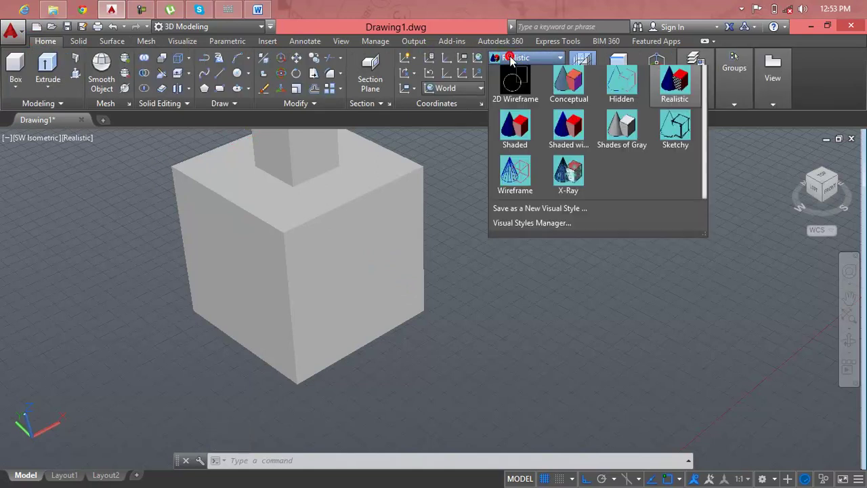
click(623, 130)
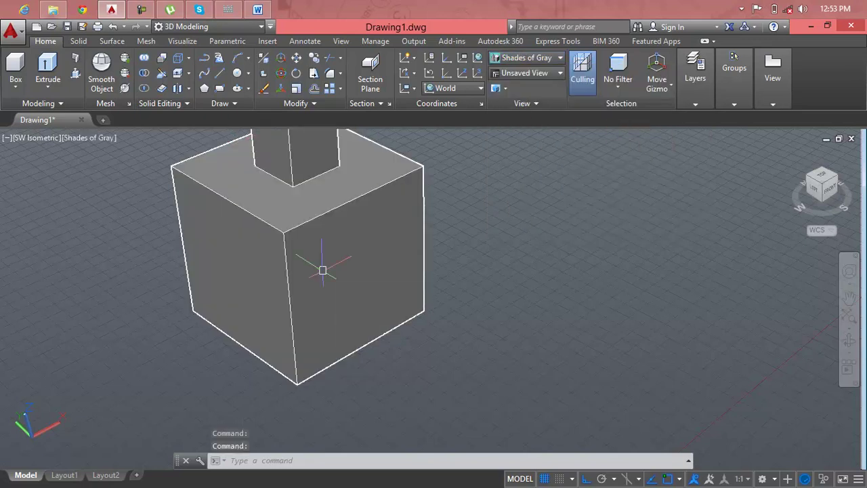
- Select one face on the cube's left side and one on its right side, then inspect them
click(343, 261)
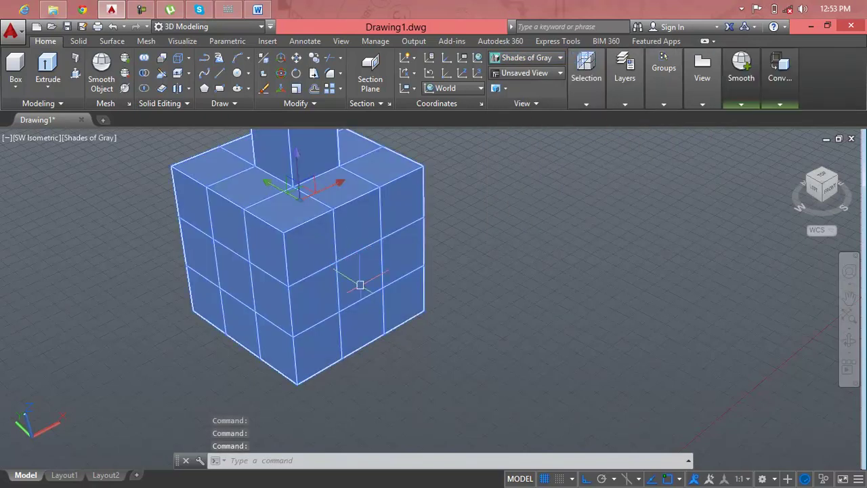
ctrl+click(360, 284)
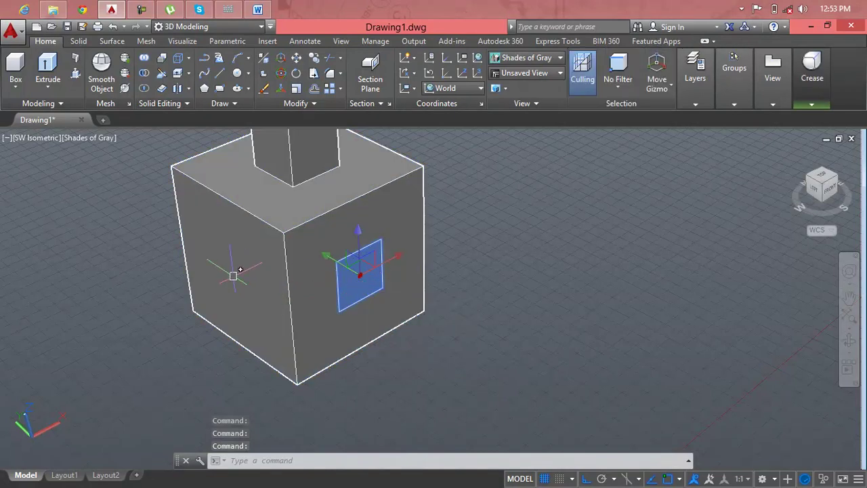
click(239, 270)
ctrl+click(239, 272)
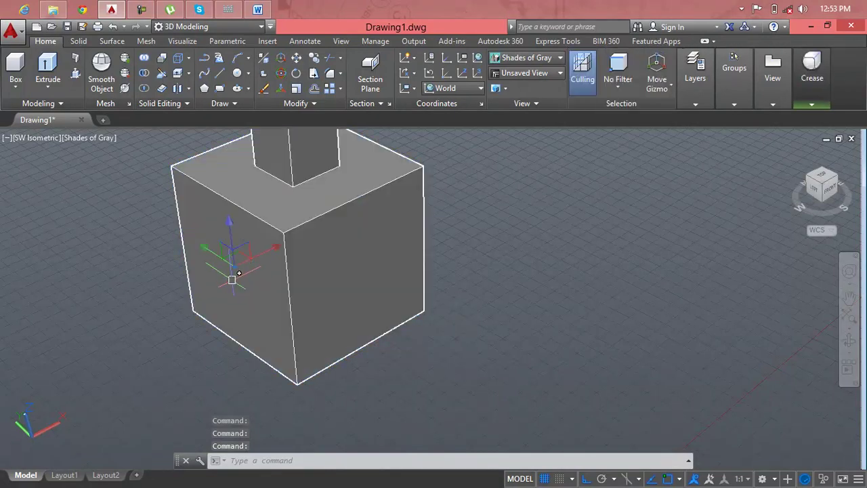
ctrl+click(356, 278)
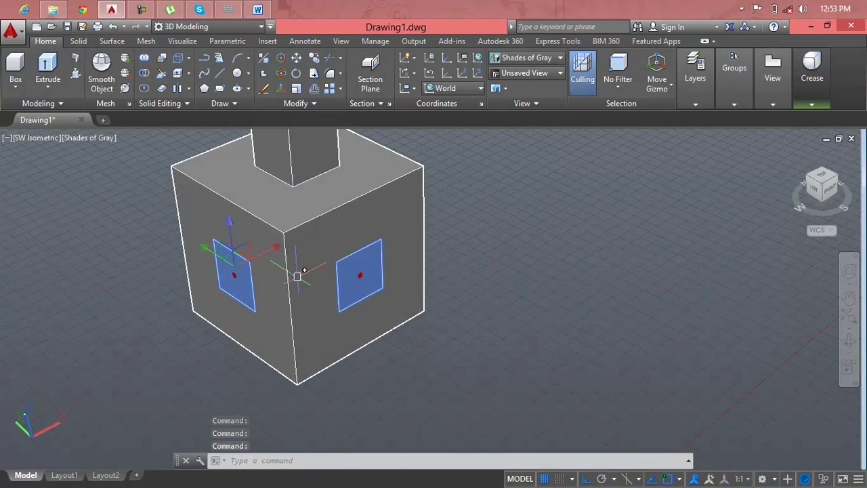
shift+middle_drag(298, 277, 315, 280)
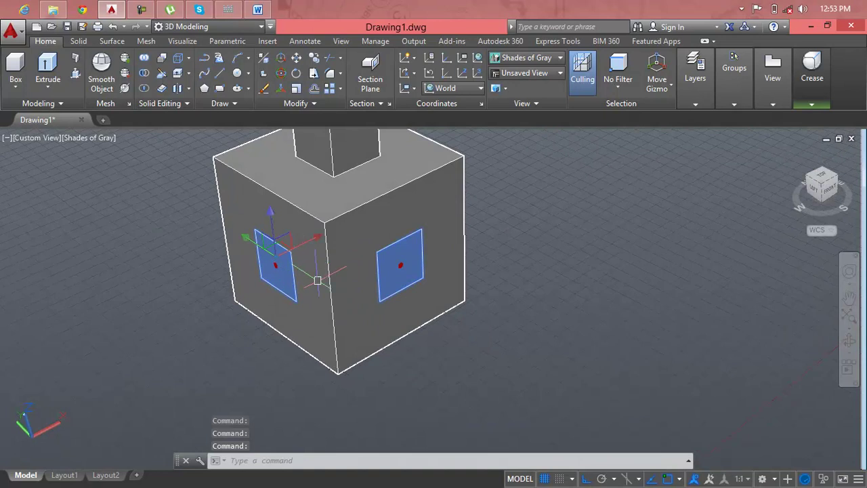
mouse_move(318, 280)
shift+middle_down()
mouse_move(539, 268)
mouse_move(493, 271)
shift+middle_up()
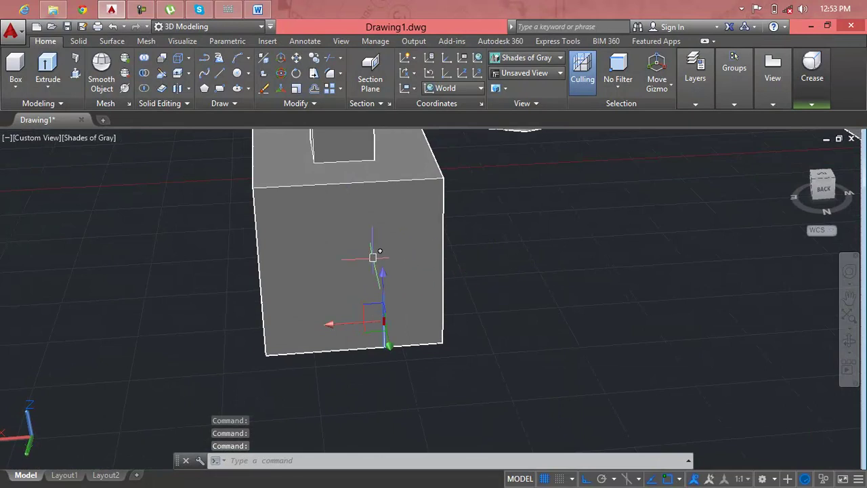
mouse_move(352, 269)
shift+middle_down()
mouse_move(471, 254)
mouse_move(413, 259)
shift+middle_up()
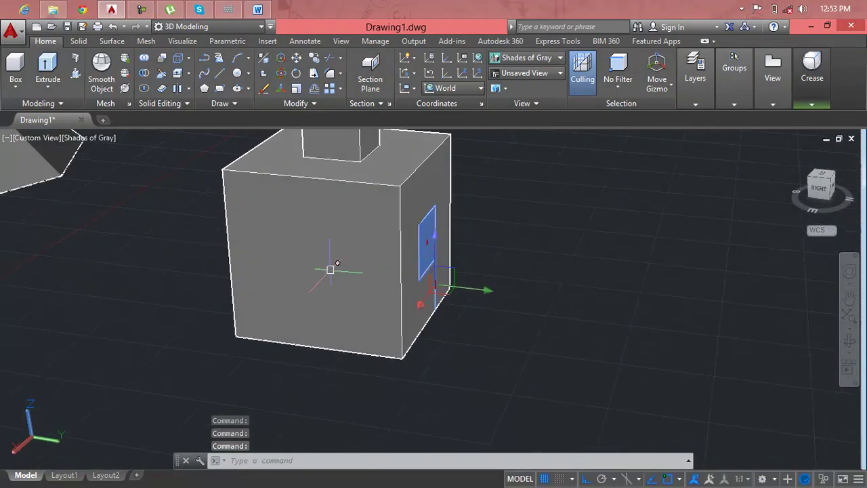
mouse_move(339, 307)
shift+middle_down()
mouse_move(350, 267)
mouse_move(338, 311)
mouse_move(335, 275)
mouse_move(421, 184)
mouse_move(392, 168)
shift+middle_up()
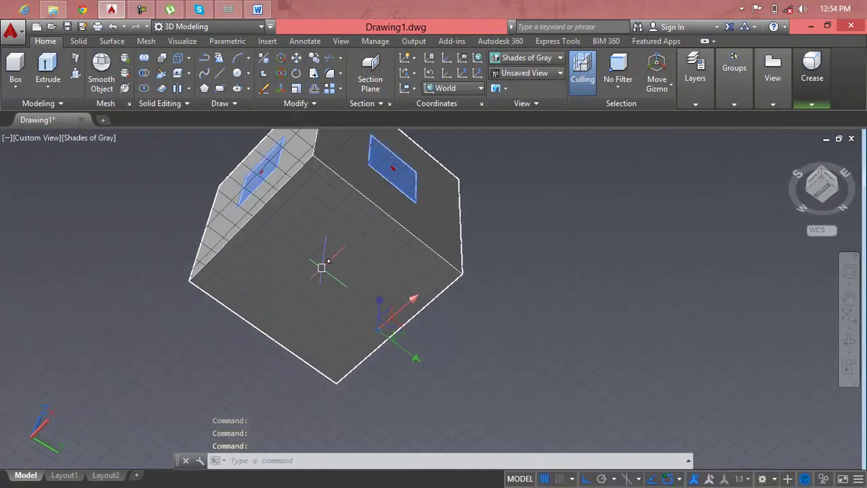
scroll(324, 266, up, 5)
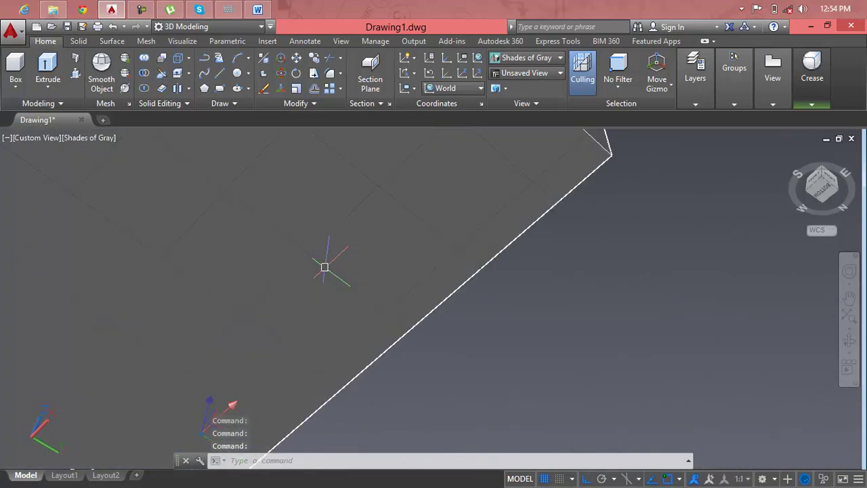
shift+middle_drag(325, 267, 387, 294)
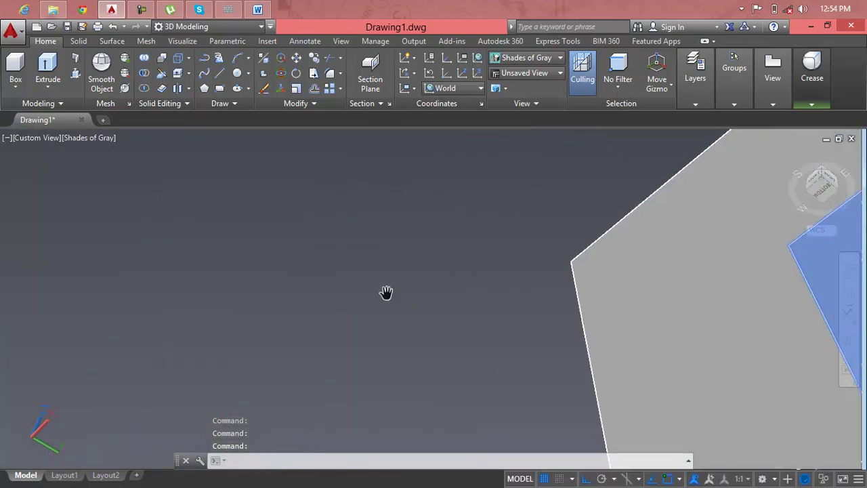
scroll(473, 301, down, 5)
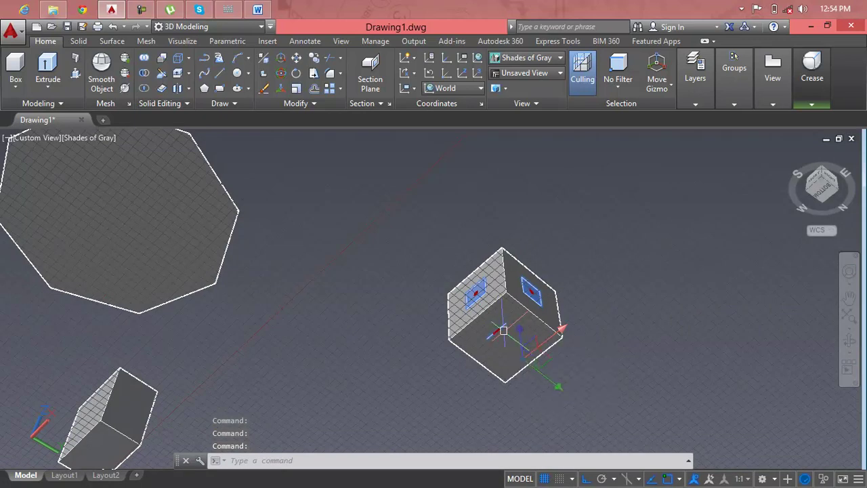
middle_drag(512, 334, 465, 349)
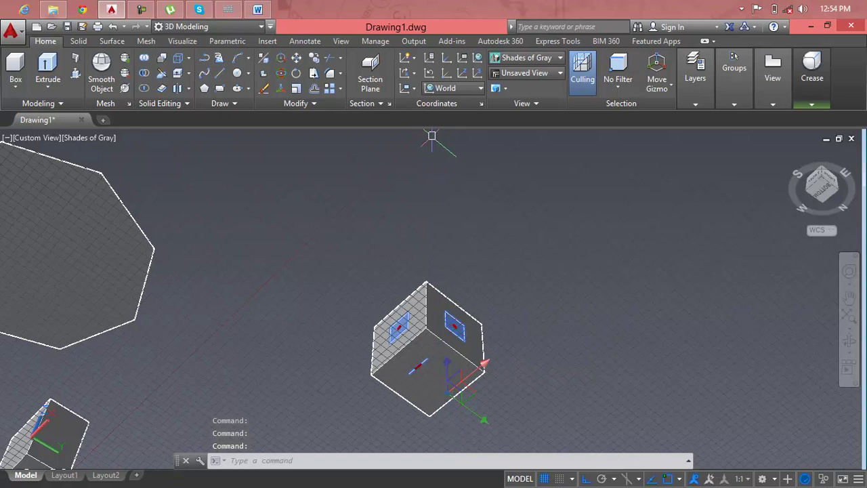
- Extrude the cube's selected side faces outward by a height of 5
click(143, 41)
click(268, 72)
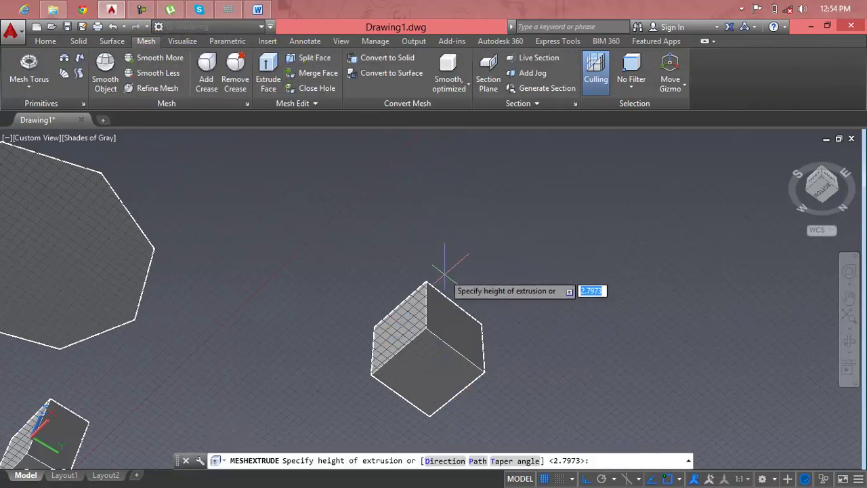
click(461, 311)
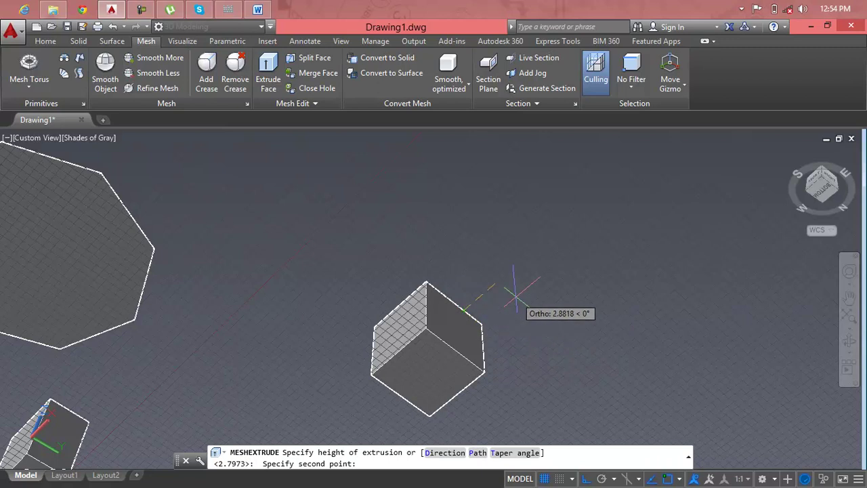
text(5)
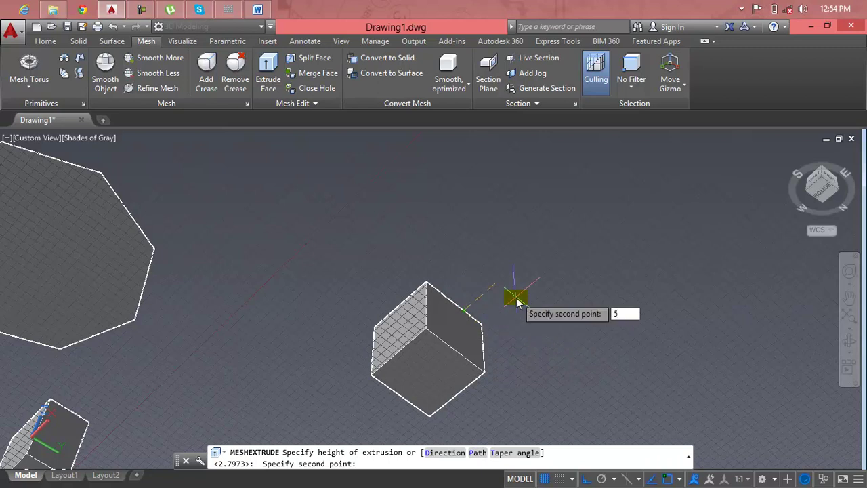
key(Return)
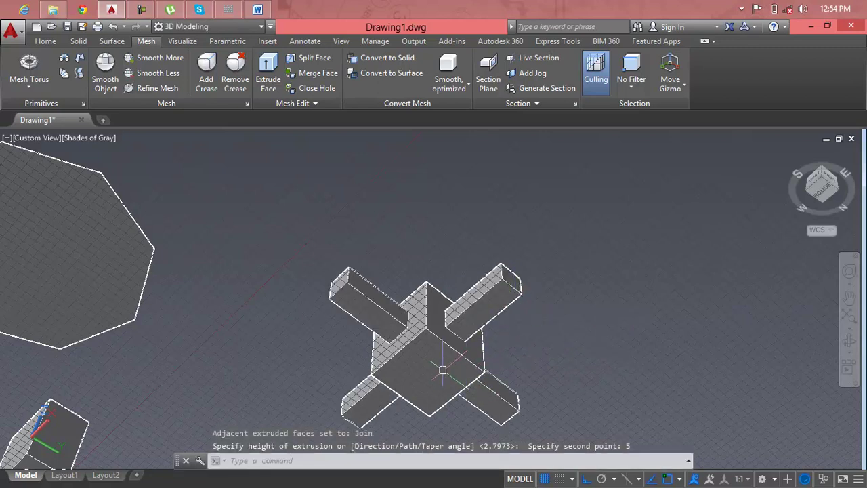
key(Escape)
key(Escape)
scroll(427, 363, up, 3)
mouse_move(420, 362)
middle_down()
mouse_move(412, 358)
mouse_move(398, 269)
middle_up()
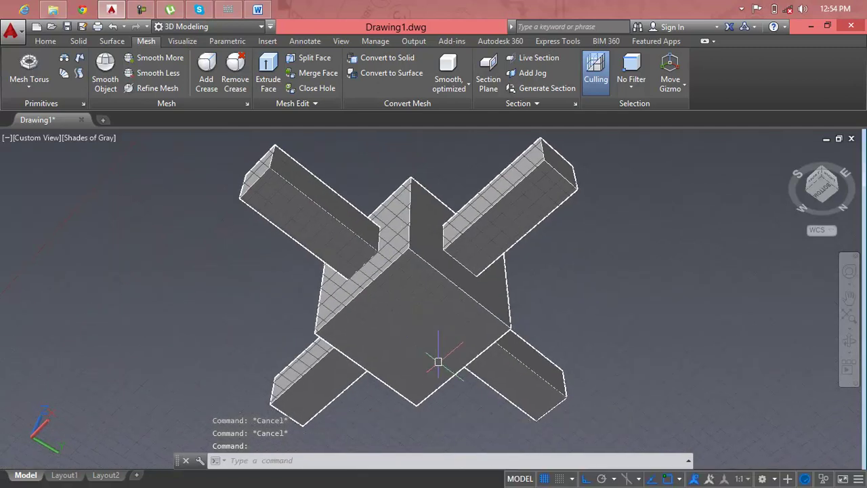
- Select the cross mesh and a face, cancel the stray stretch, and zoom out
click(409, 319)
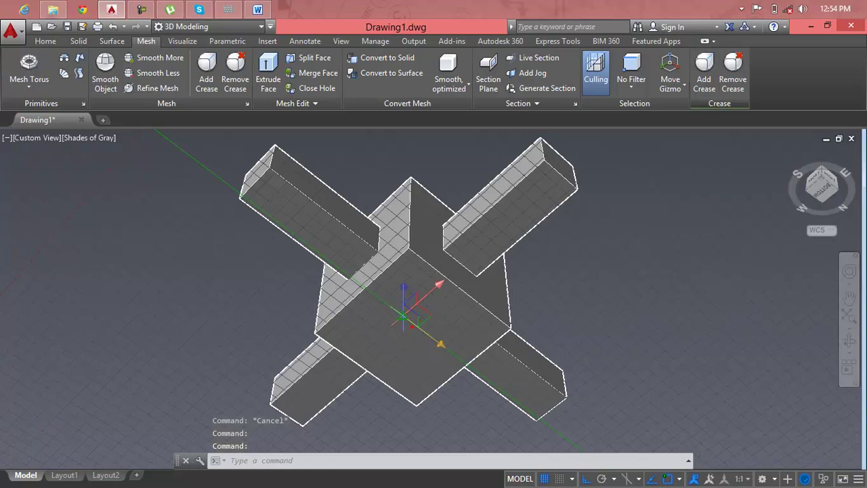
click(404, 317)
key(Escape)
key(Escape)
click(422, 296)
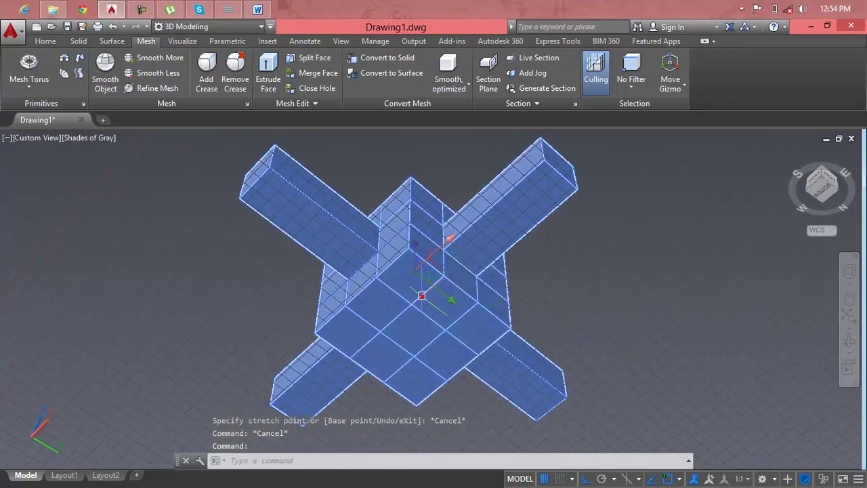
click(413, 338)
click(413, 338)
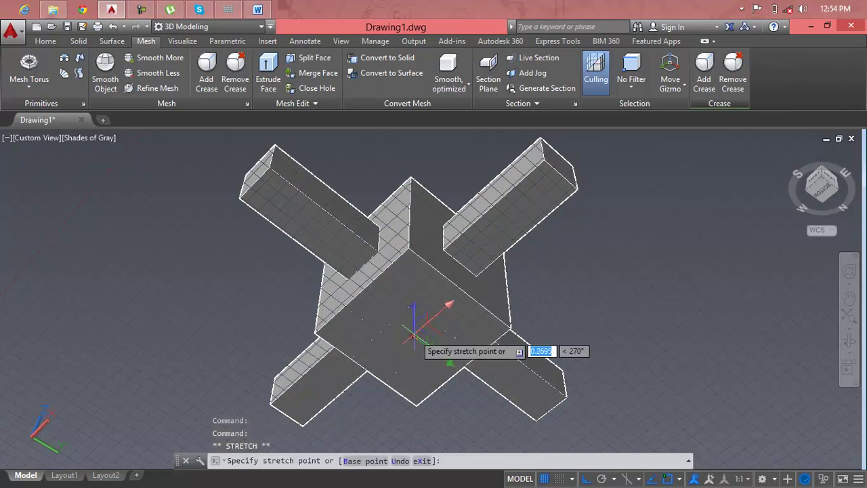
key(Escape)
key(Escape)
scroll(427, 298, down, 3)
key(Escape)
scroll(434, 300, down, 2)
scroll(433, 300, down, 1)
shift+middle_click(411, 306)
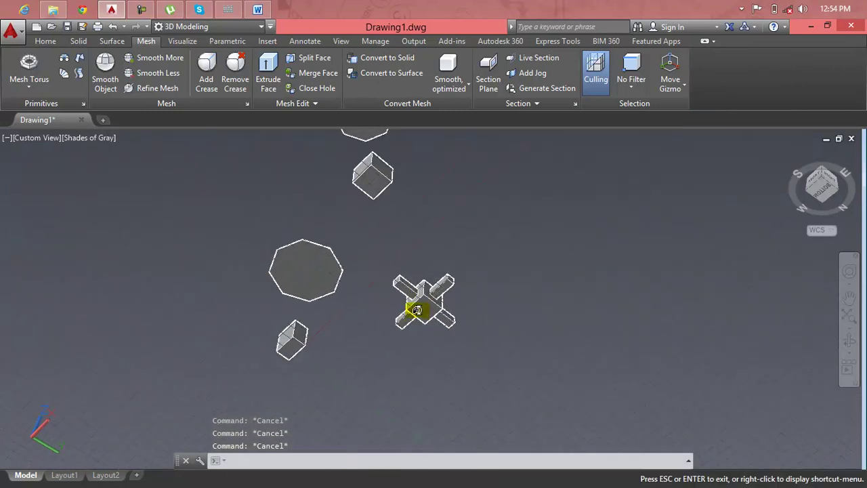
mouse_move(409, 299)
shift+middle_down()
mouse_move(400, 370)
mouse_move(409, 447)
shift+middle_up()
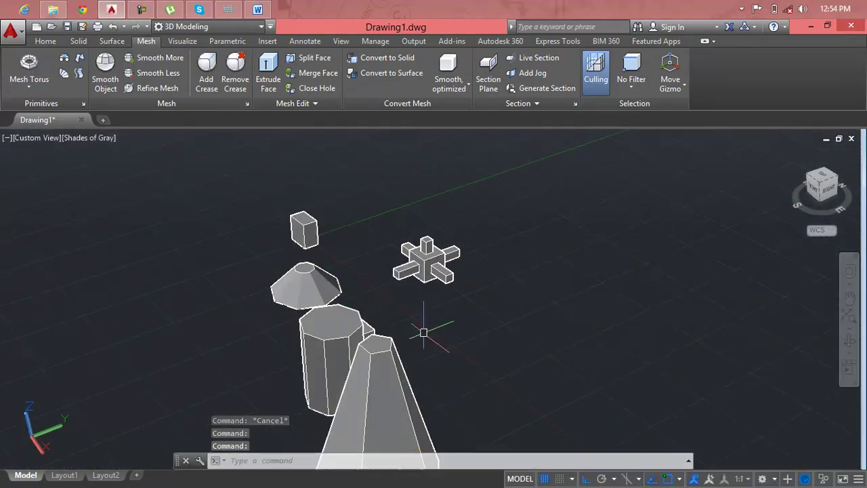
scroll(424, 356, up, 2)
scroll(424, 355, up, 3)
middle_click(424, 356)
scroll(424, 356, down, 2)
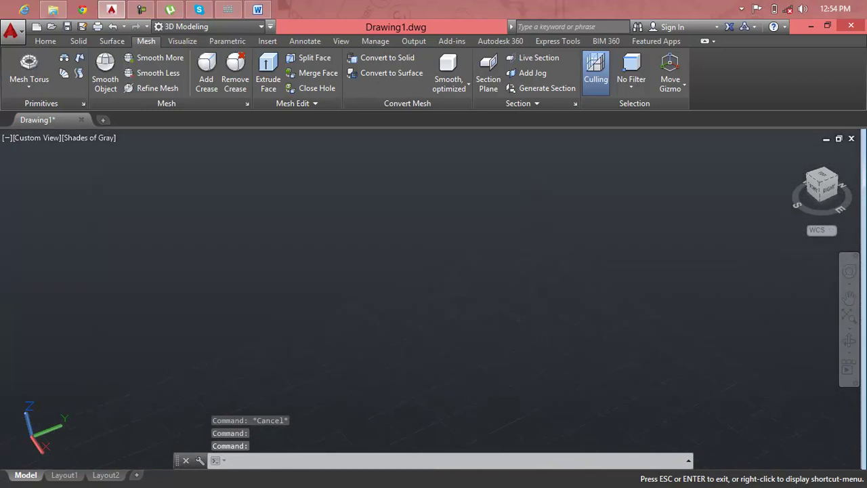
key(Escape)
scroll(430, 325, up, 4)
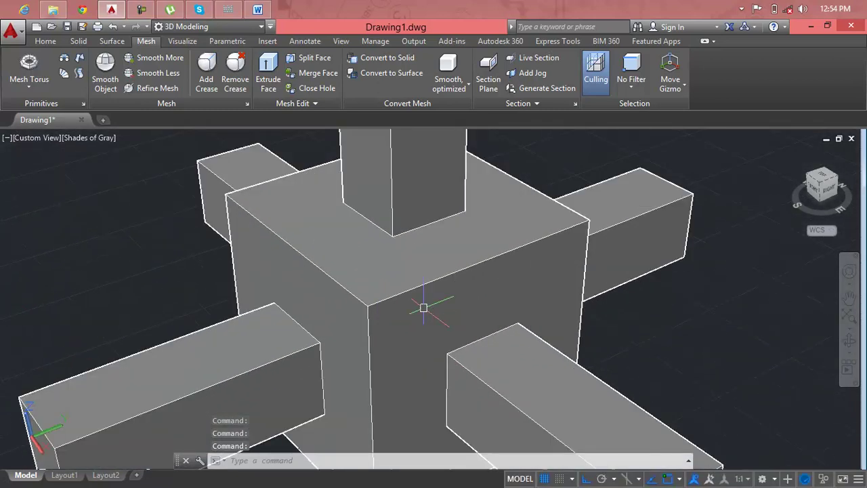
key(Escape)
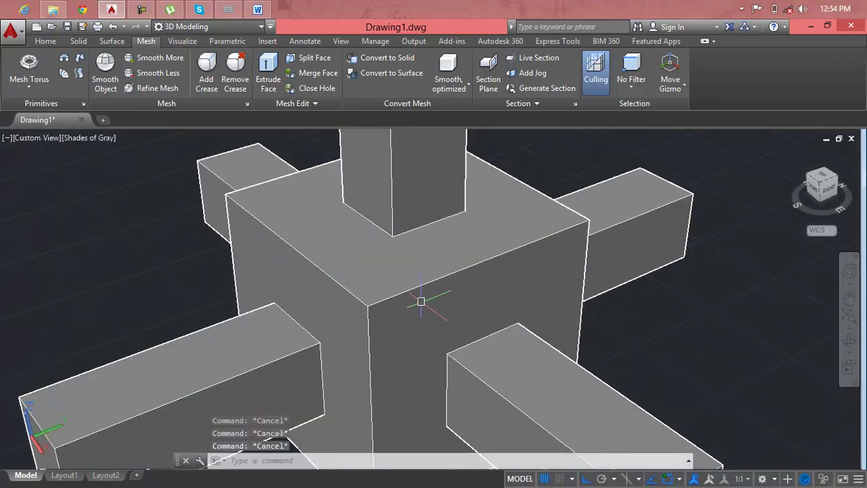
click(396, 175)
scroll(395, 180, down, 3)
middle_drag(395, 188, 383, 182)
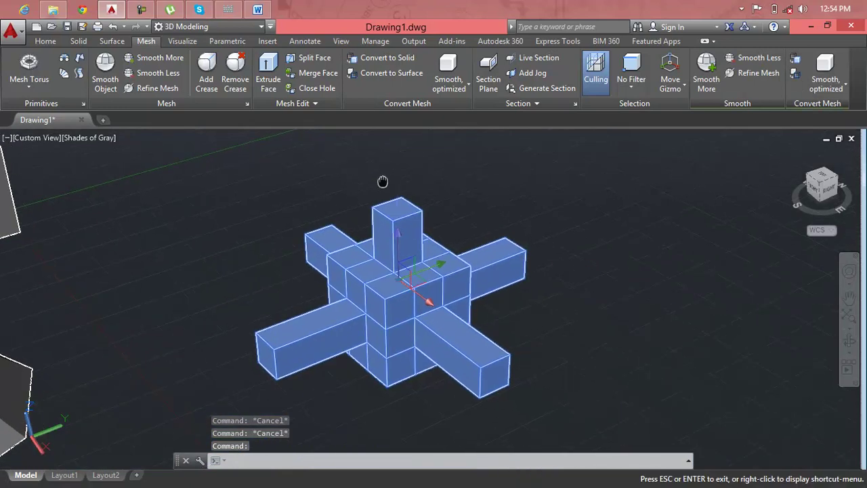
key(Escape)
click(107, 70)
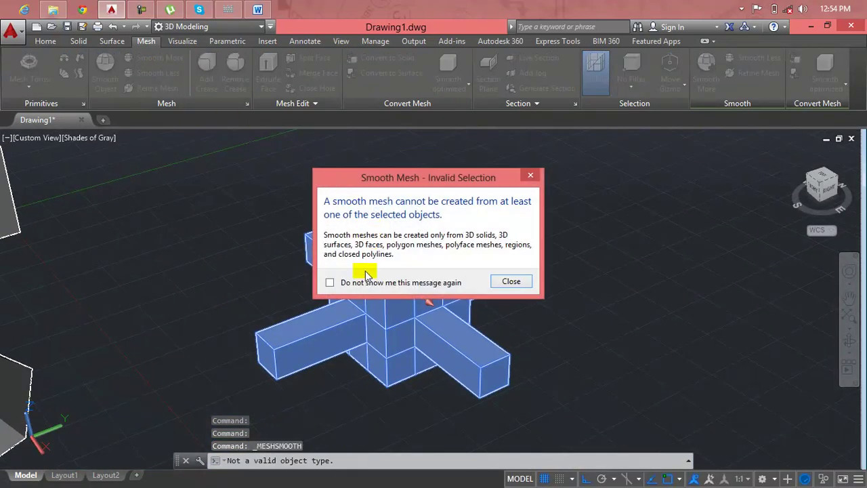
- Dismiss the invalid-selection warning and run Smooth Object on the cross mesh
click(509, 281)
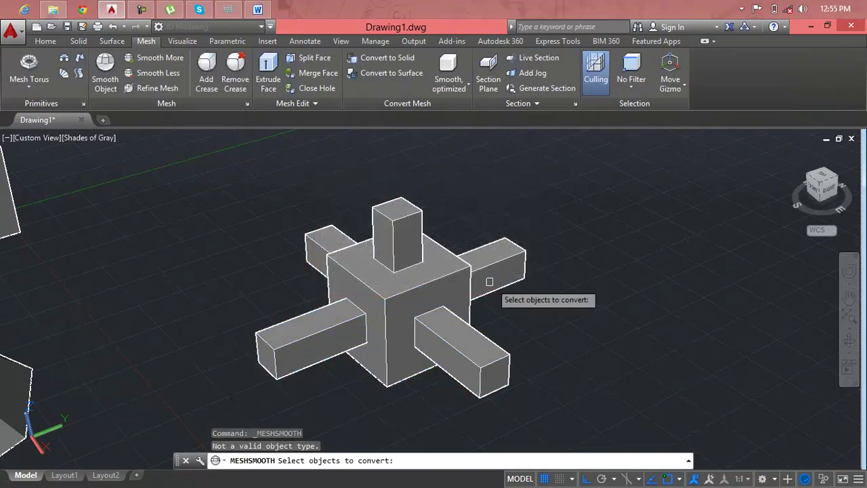
click(441, 273)
key(Return)
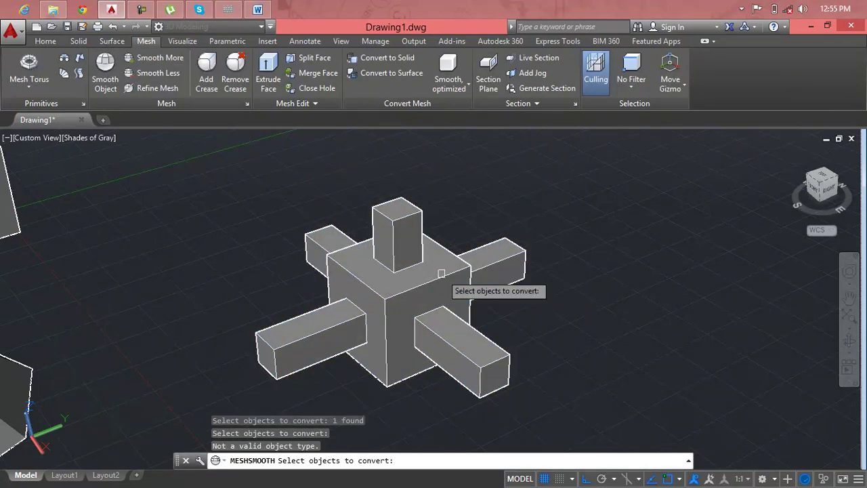
click(441, 273)
click(106, 76)
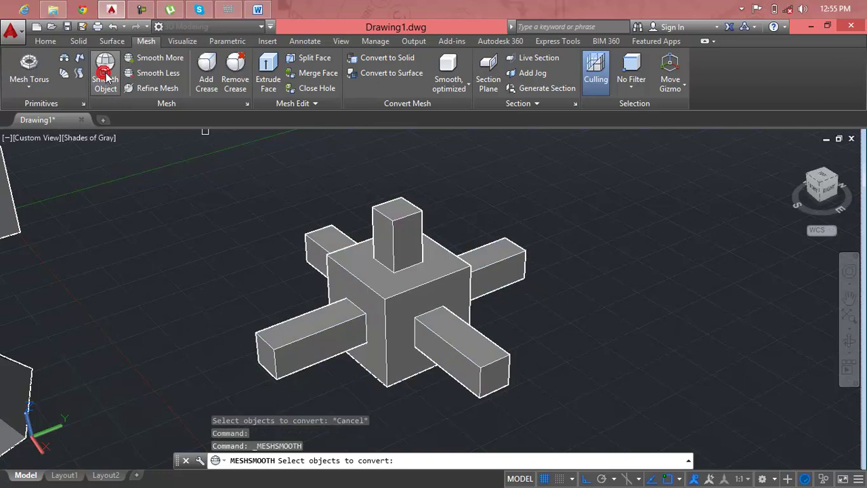
click(382, 244)
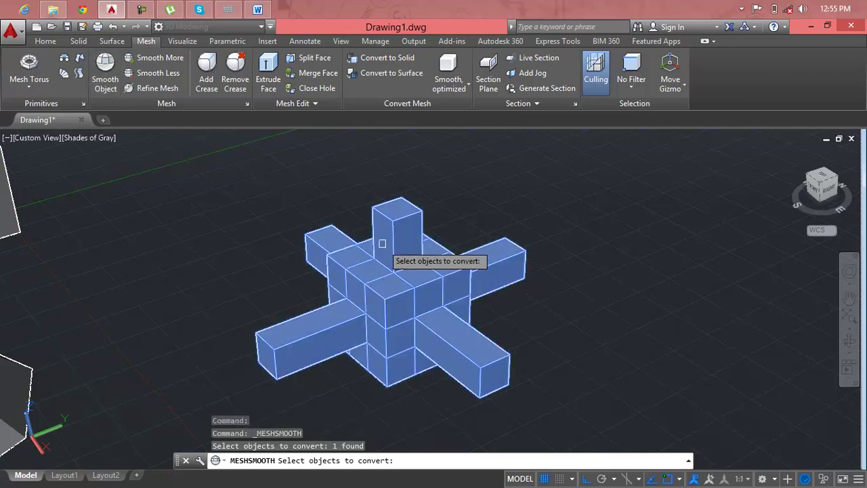
key(Return)
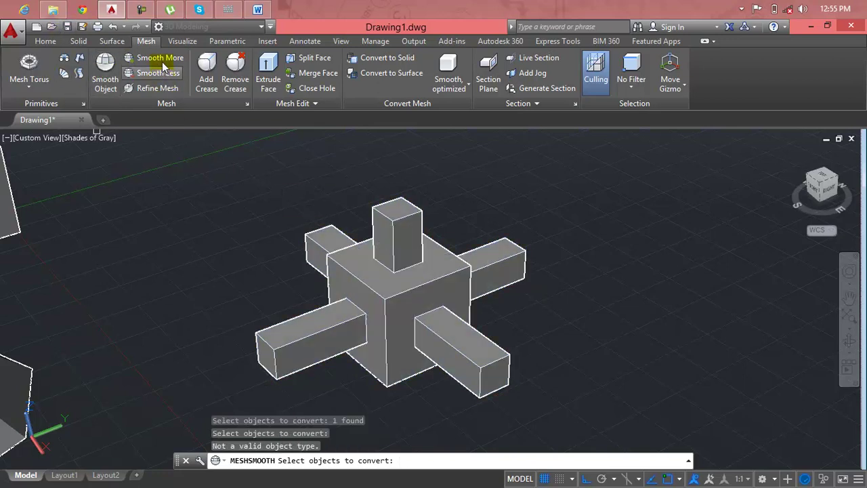
- Apply Smooth More to the cross mesh twice, rounding it into a star
click(163, 64)
click(409, 291)
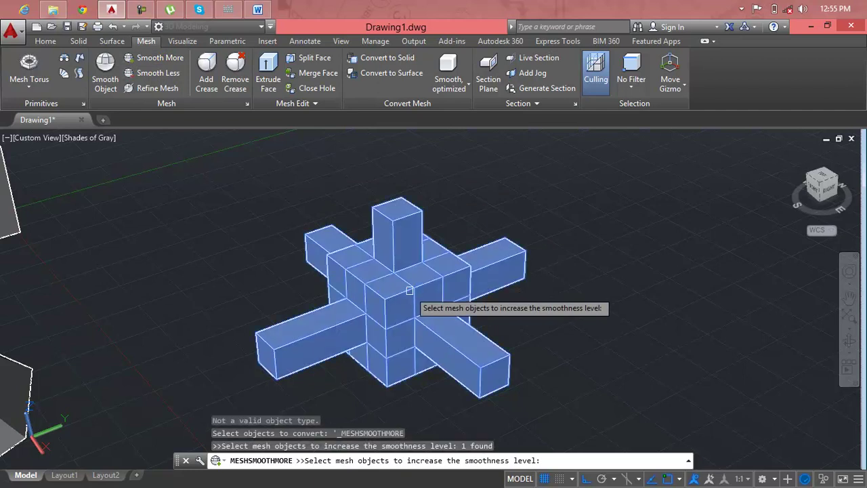
key(Return)
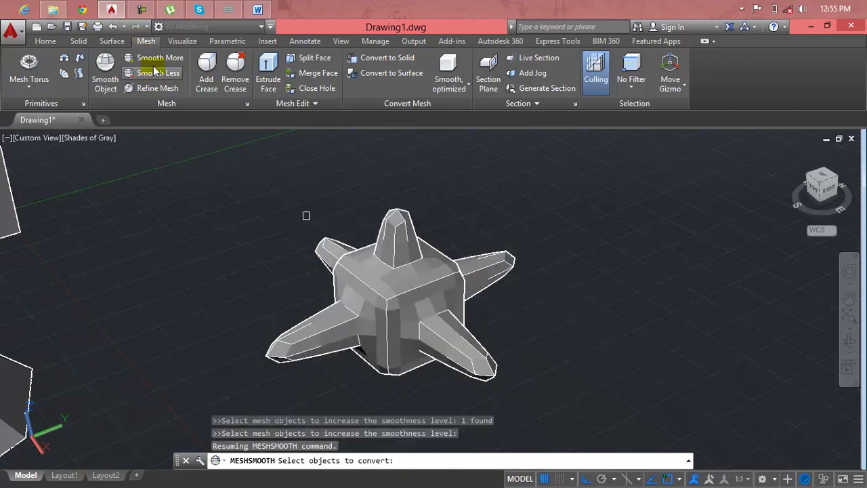
click(155, 65)
click(377, 260)
key(Return)
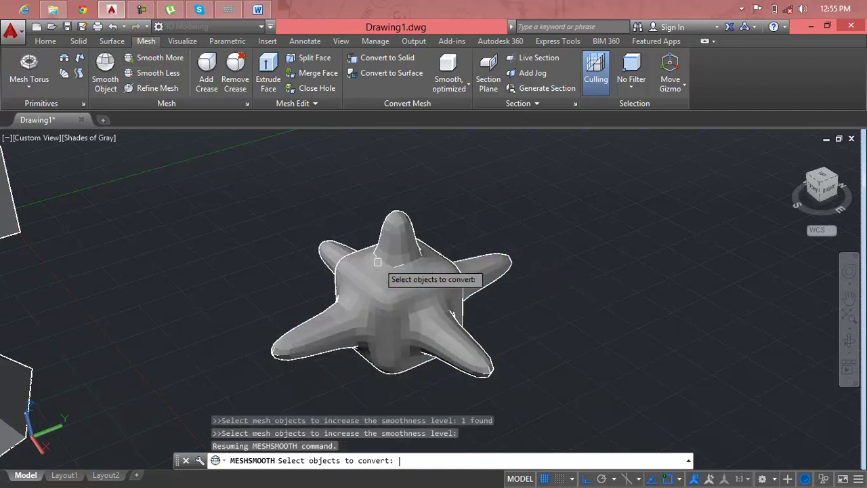
- Apply Smooth More twice more so the star's arms become softly curved
click(174, 73)
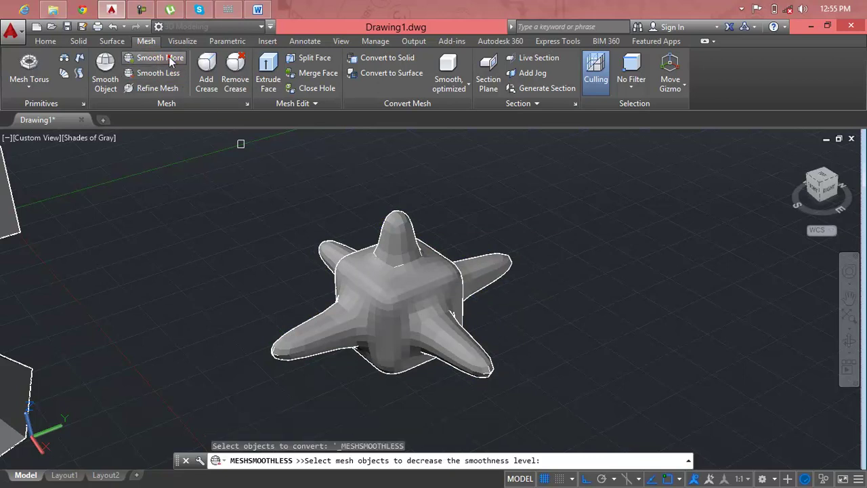
click(166, 58)
click(365, 225)
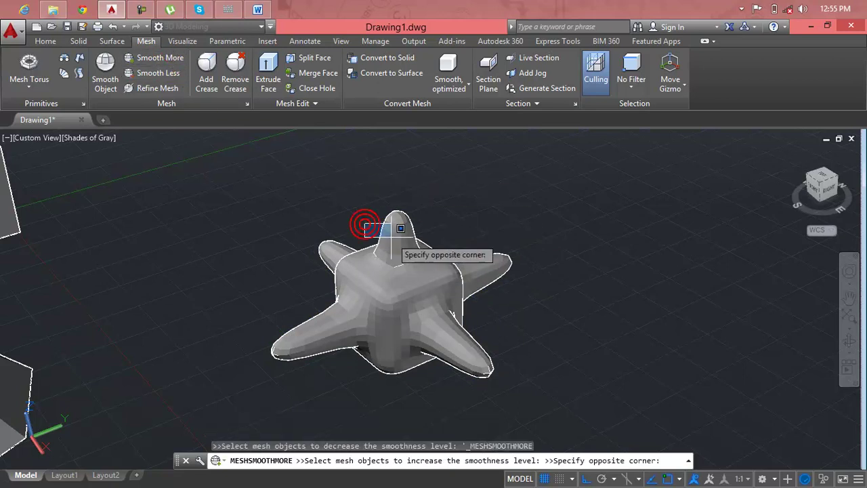
click(417, 260)
click(417, 260)
key(Return)
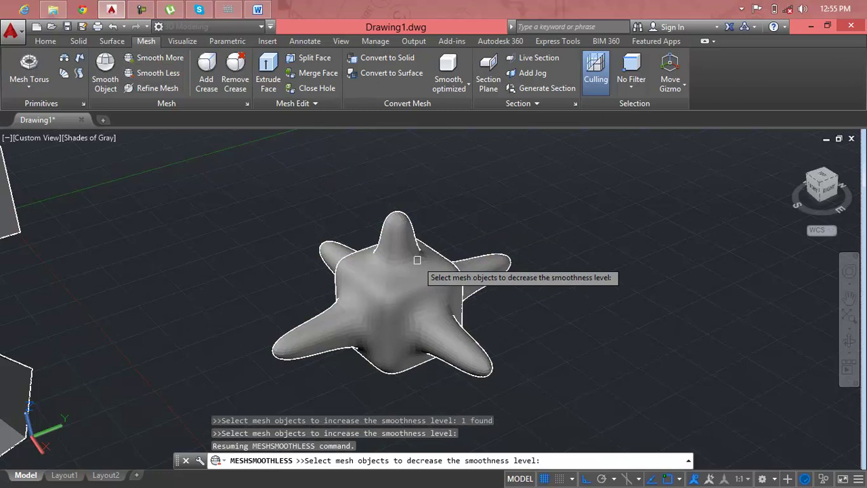
click(156, 68)
click(384, 248)
key(Return)
scroll(406, 271, down, 3)
middle_drag(518, 228, 580, 176)
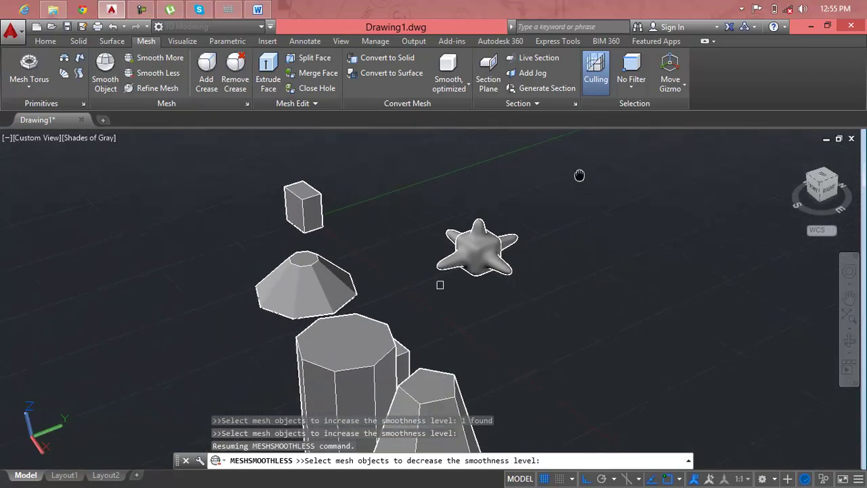
scroll(339, 230, up, 2)
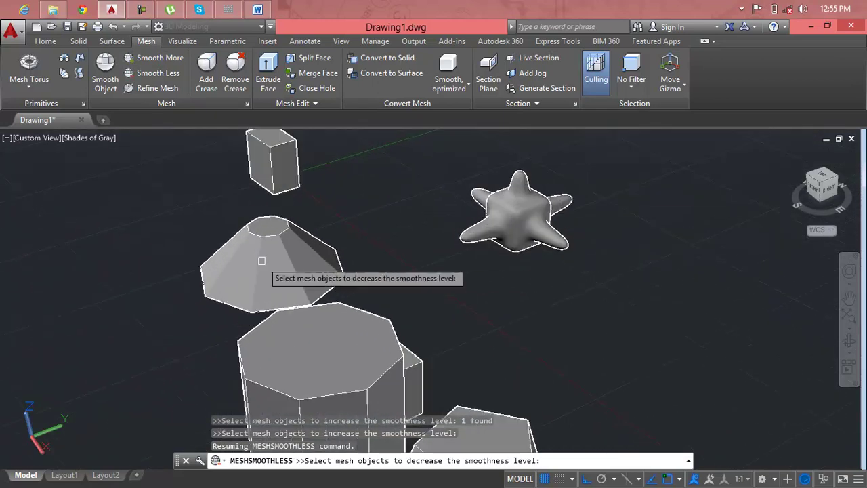
scroll(301, 364, down, 3)
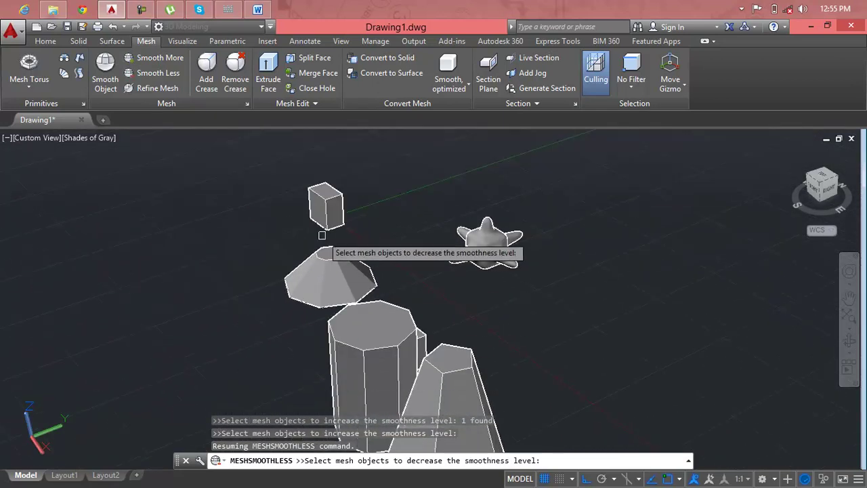
scroll(421, 405, down, 2)
middle_drag(421, 405, 421, 333)
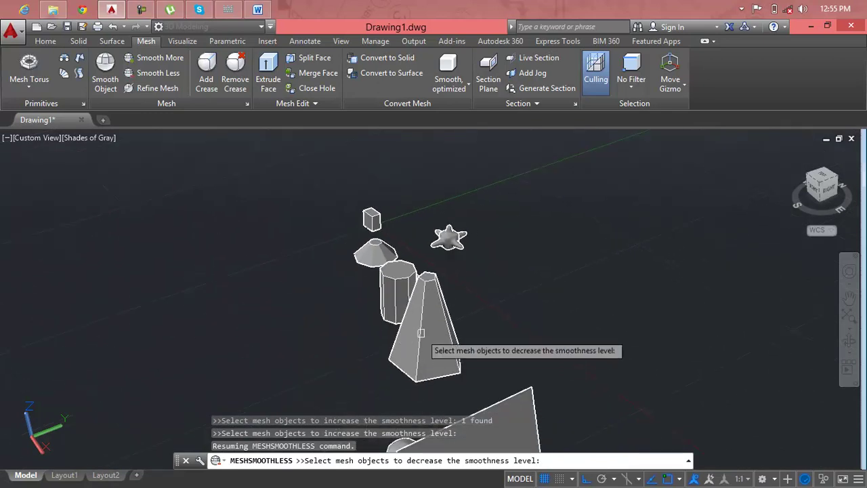
key(Escape)
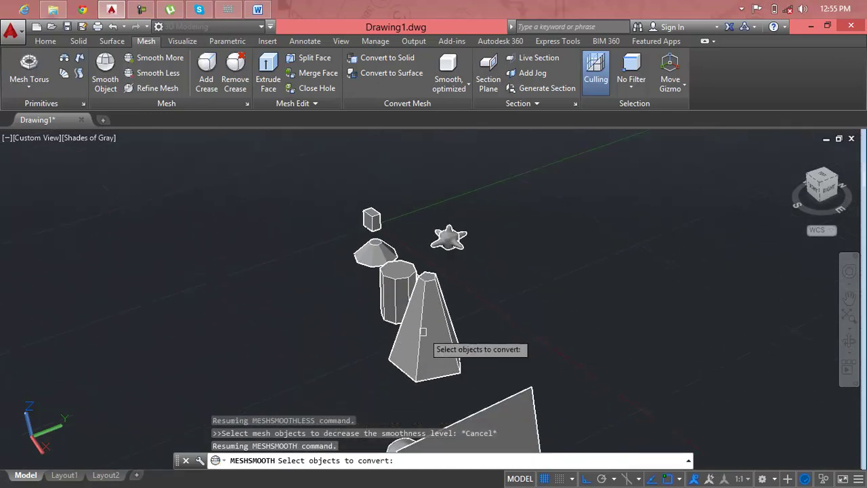
key(Escape)
key(Escape)
key(Escape)
key(Escape)
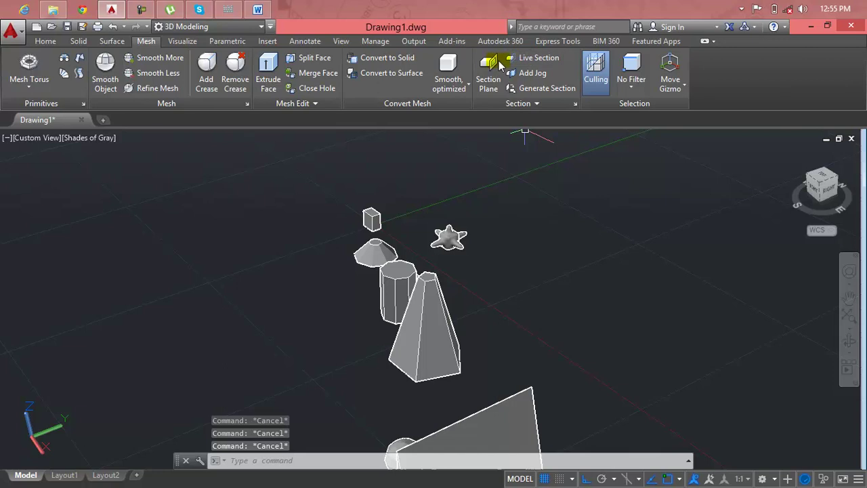
- Switch the visual style to 2D Wireframe and zoom in on the dome mesh
click(41, 42)
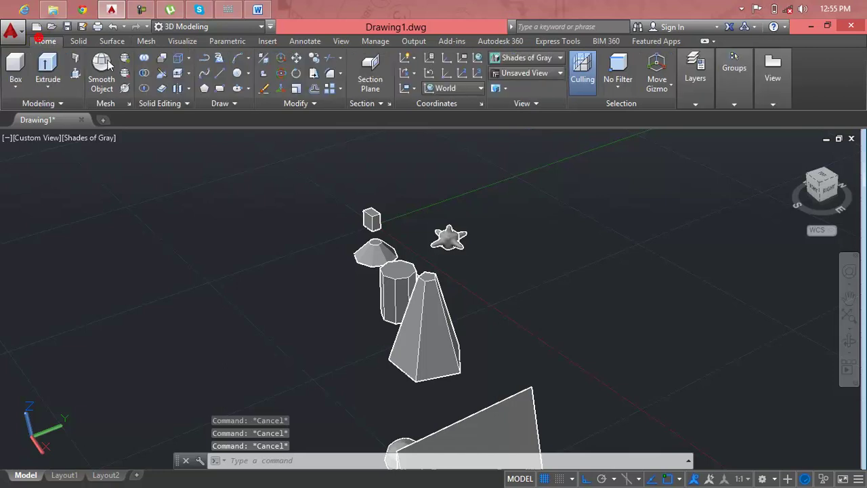
click(502, 74)
click(519, 72)
click(518, 61)
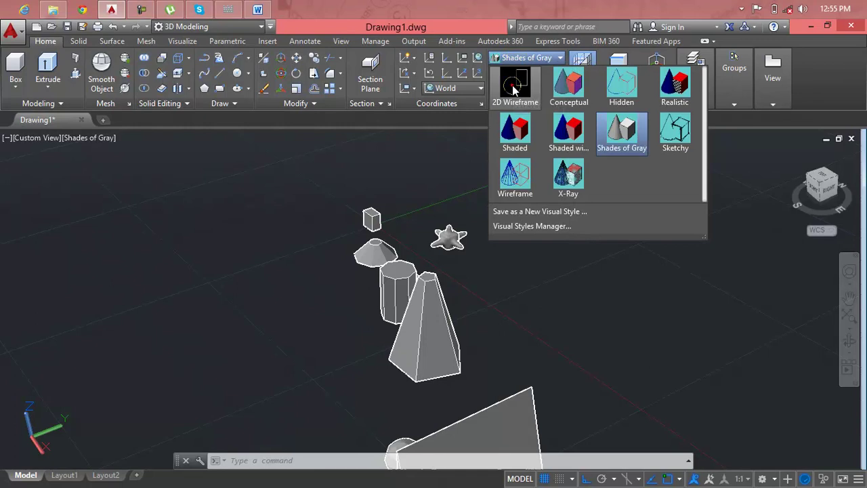
click(514, 60)
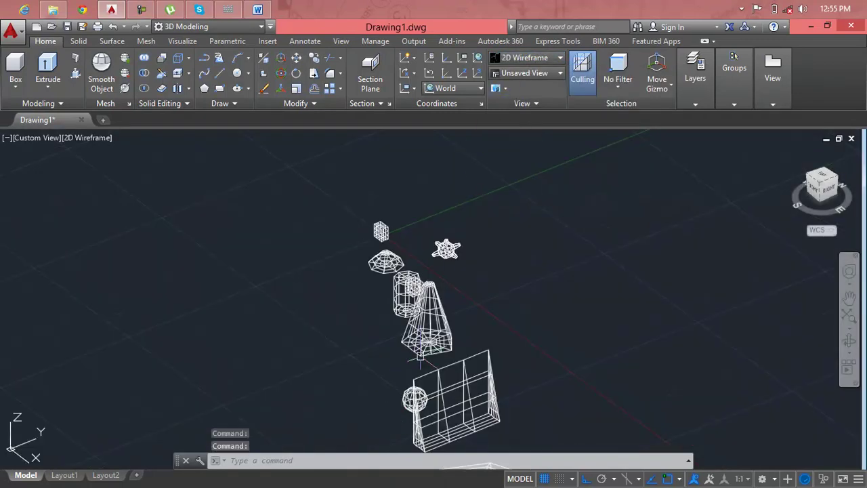
scroll(416, 288, up, 4)
scroll(379, 298, up, 4)
scroll(395, 291, up, 1)
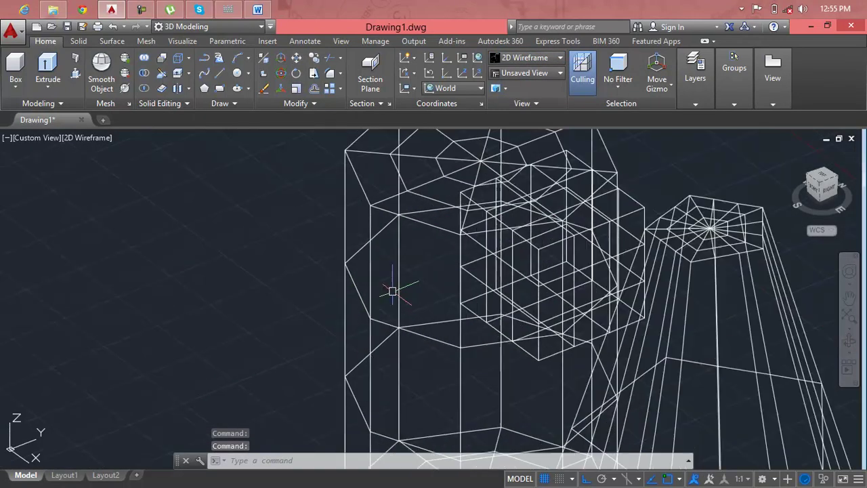
scroll(355, 288, down, 1)
middle_drag(356, 289, 460, 273)
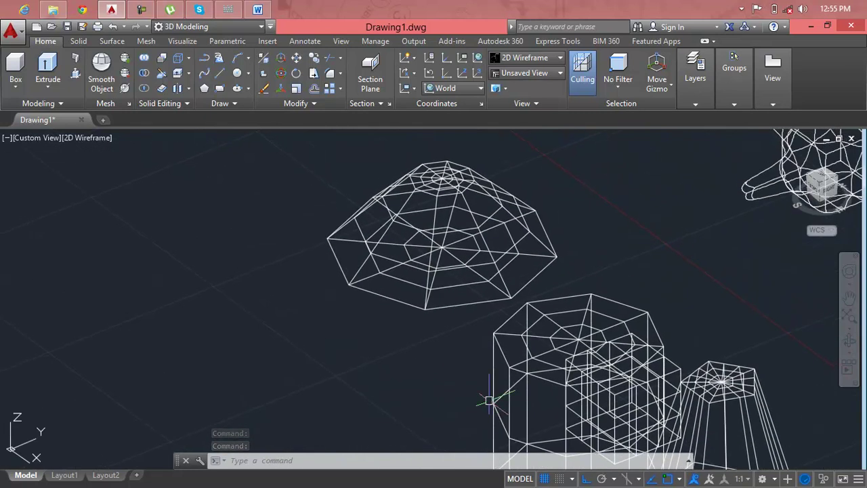
scroll(404, 236, up, 2)
scroll(404, 235, up, 4)
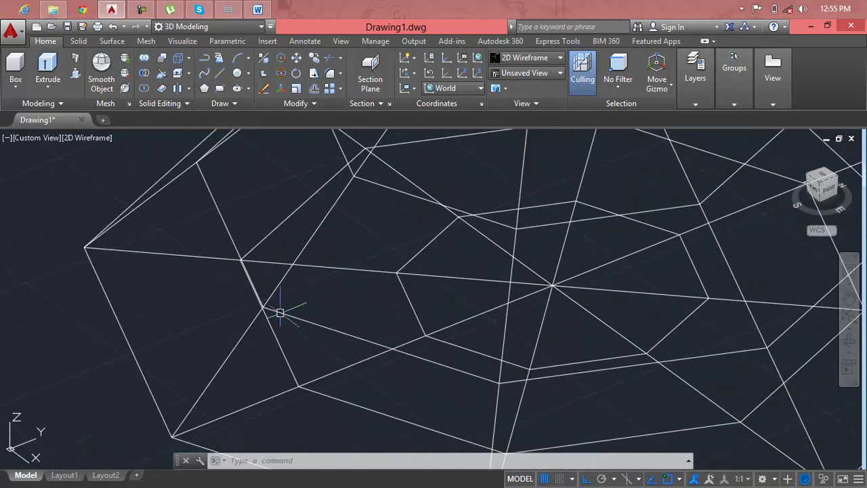
key(Escape)
key(Escape)
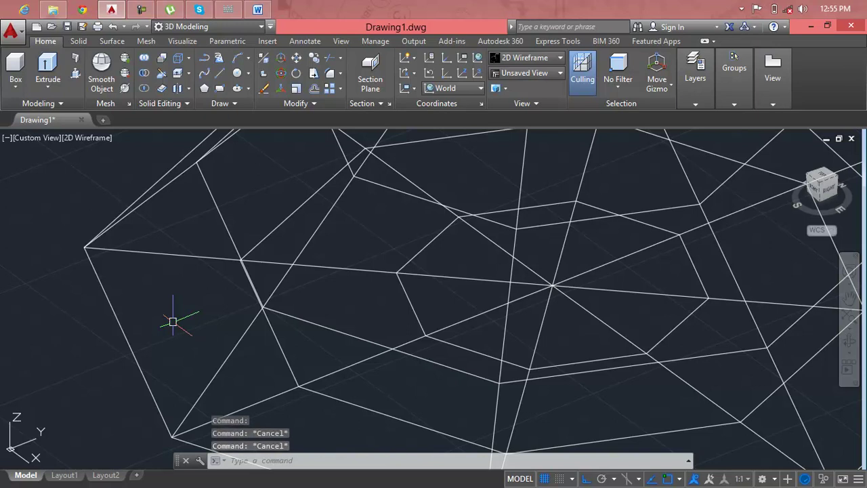
ctrl+click(173, 322)
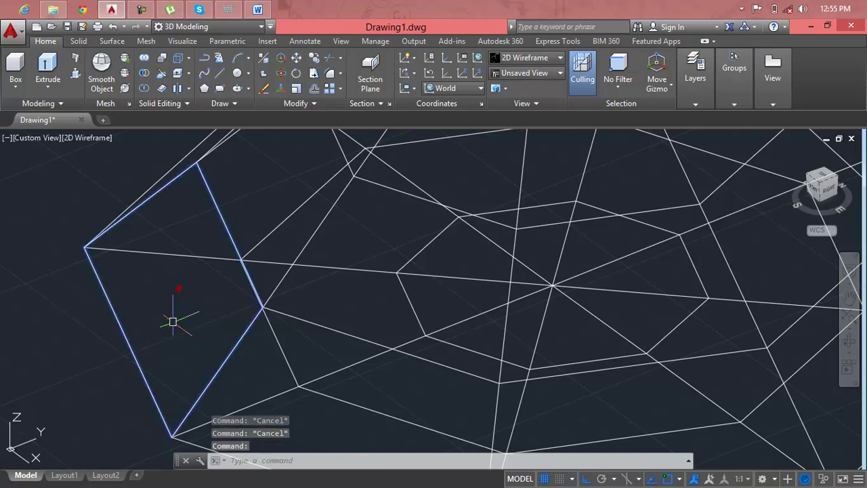
mouse_move(286, 387)
middle_down()
mouse_move(281, 278)
mouse_move(290, 290)
middle_up()
ctrl+click(290, 290)
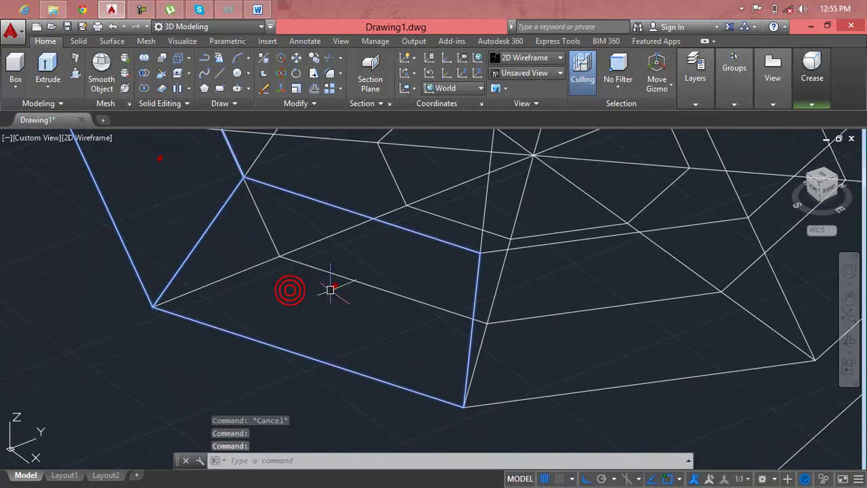
ctrl+click(602, 301)
scroll(600, 302, down, 1)
scroll(576, 305, down, 1)
shift+middle_drag(559, 309, 281, 348)
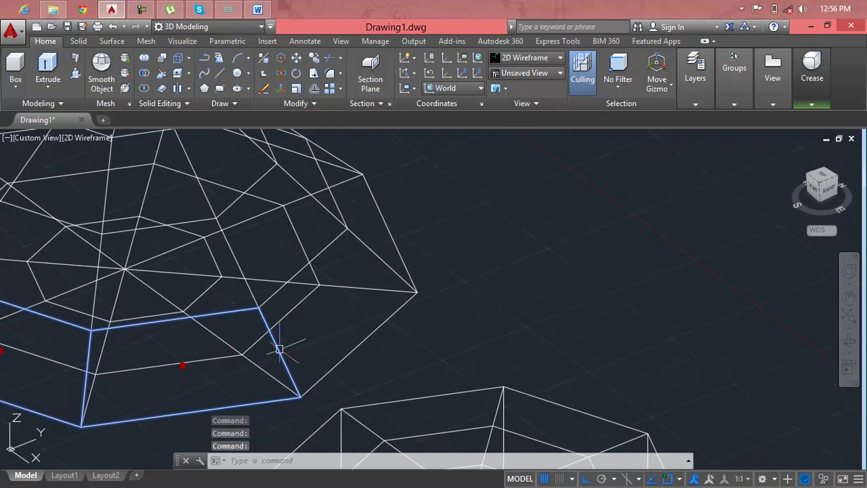
ctrl+click(371, 196)
ctrl+click(360, 196)
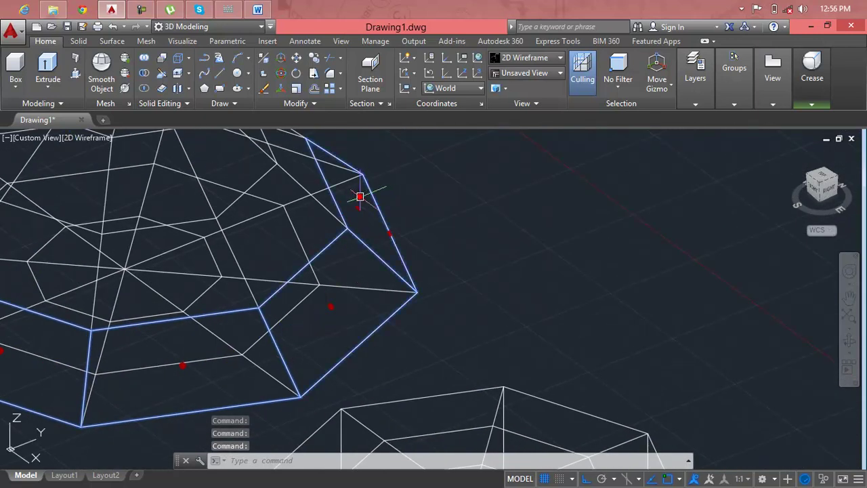
scroll(359, 196, down, 2)
shift+middle_drag(348, 197, 350, 204)
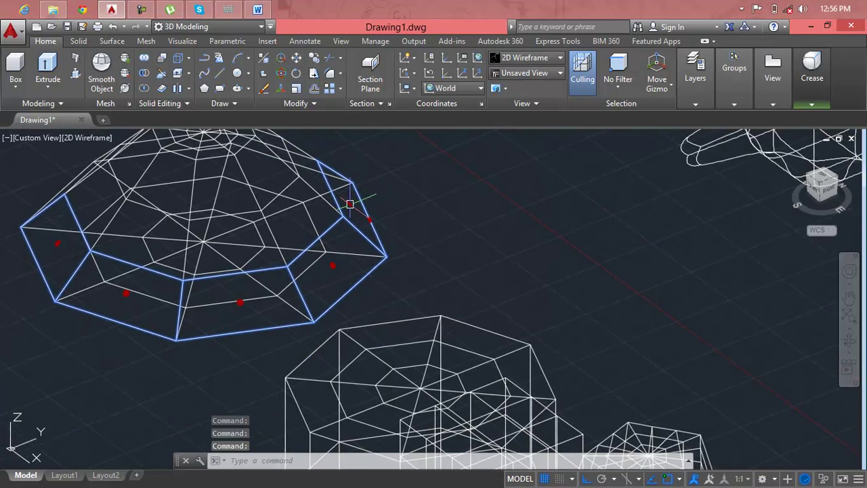
text(u)
key(Return)
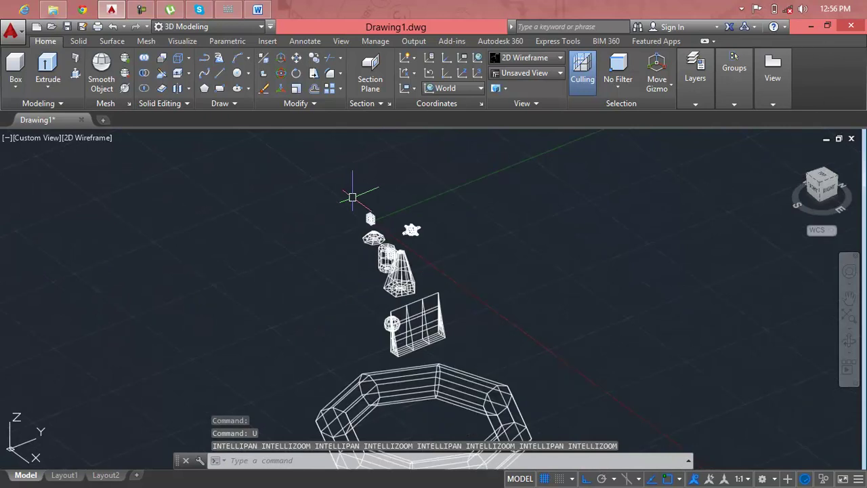
scroll(368, 213, up, 2)
scroll(387, 273, up, 4)
- Stretch the box mesh by its centre grip far to the right, away from the sphere
middle_drag(387, 273, 302, 300)
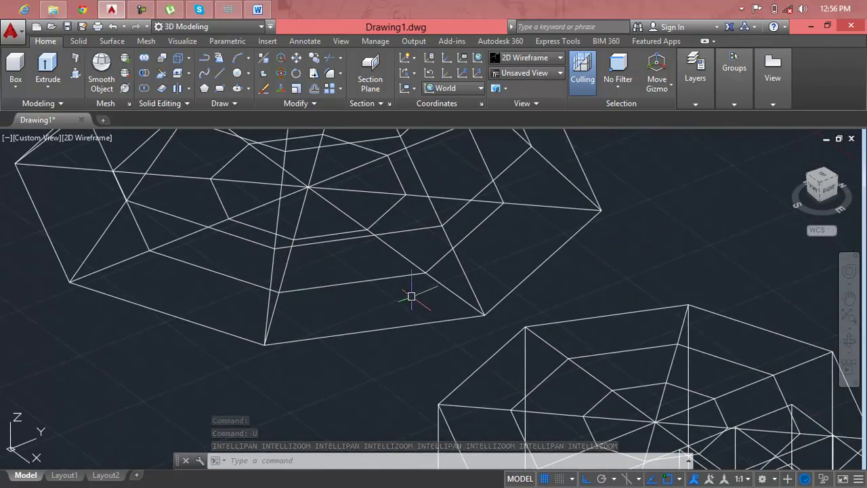
scroll(411, 296, down, 5)
scroll(440, 319, up, 1)
scroll(440, 318, up, 1)
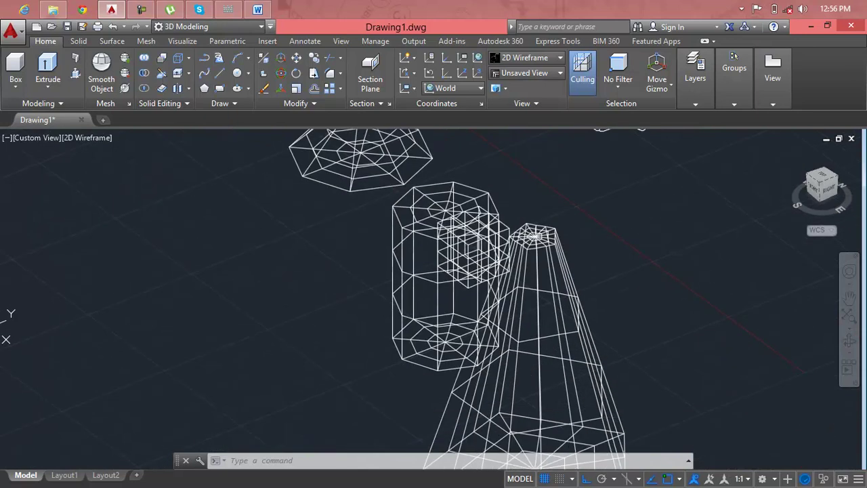
mouse_move(494, 326)
middle_down()
mouse_move(359, 234)
mouse_move(374, 34)
middle_up()
scroll(360, 234, down, 1)
click(421, 195)
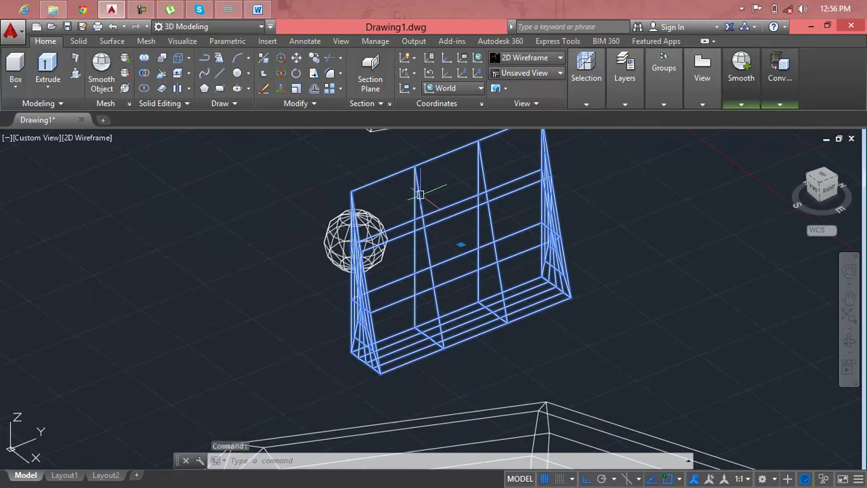
click(461, 246)
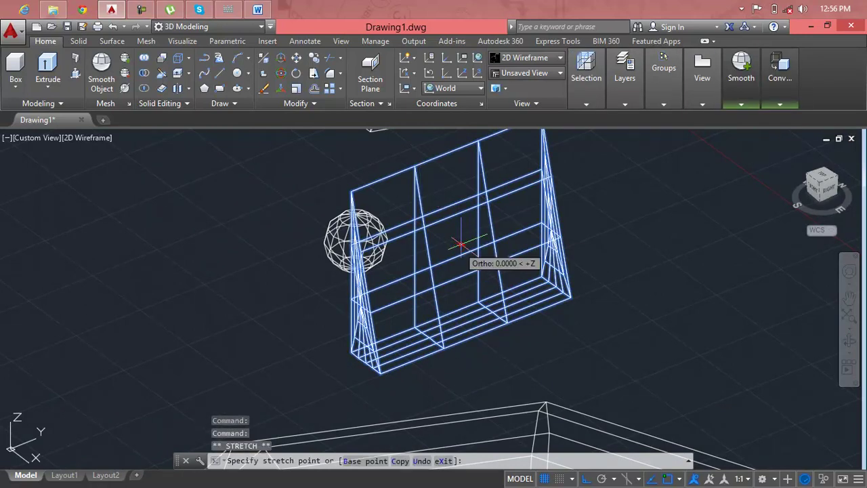
click(829, 265)
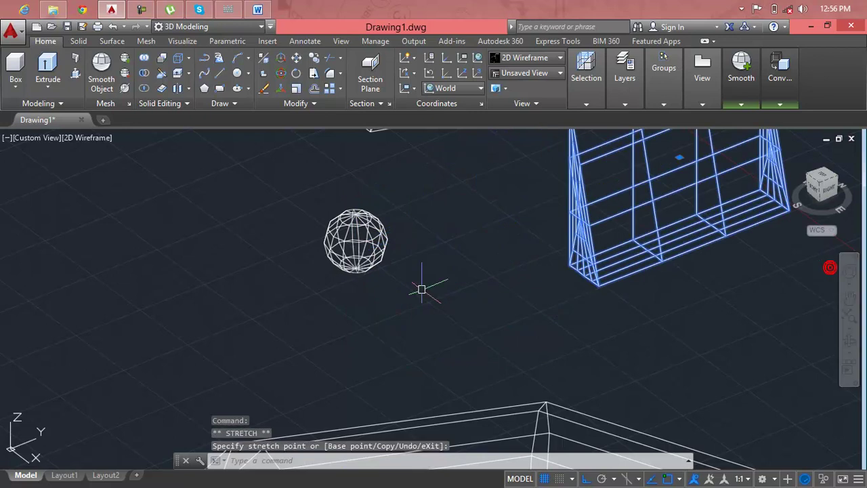
scroll(311, 242, up, 4)
middle_drag(385, 241, 372, 252)
scroll(407, 237, up, 4)
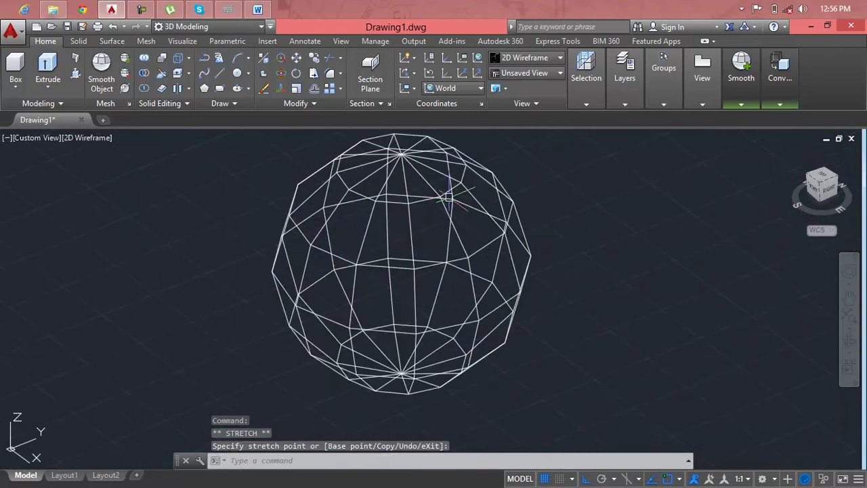
scroll(421, 228, up, 3)
key(Escape)
key(Escape)
key(Escape)
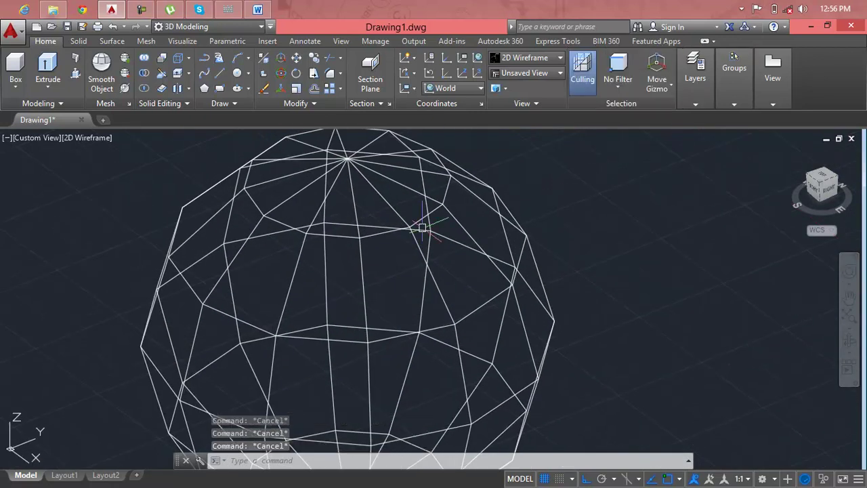
ctrl+click(387, 243)
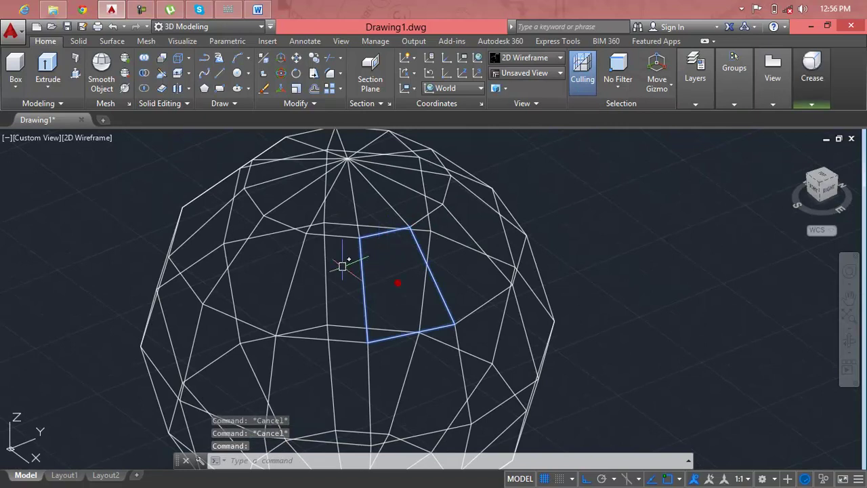
ctrl+click(342, 265)
ctrl+click(272, 249)
ctrl+click(239, 235)
ctrl+click(201, 202)
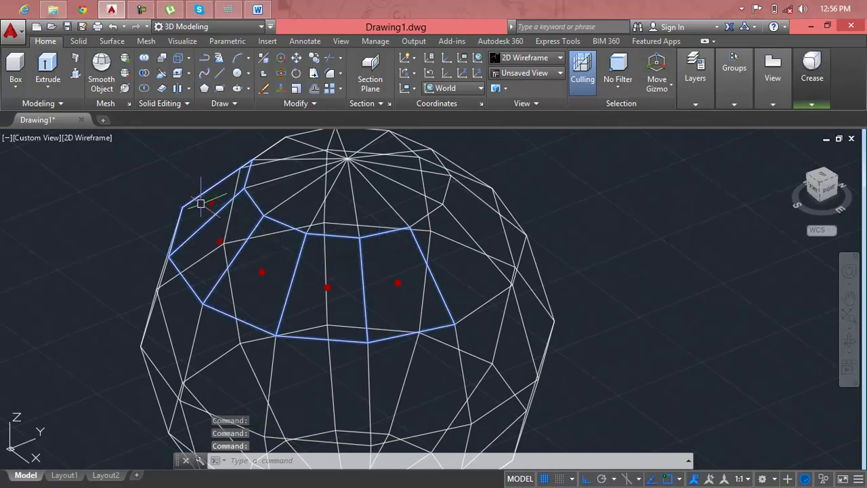
mouse_move(201, 202)
ctrl+mouse_down()
mouse_move(217, 214)
mouse_move(209, 205)
ctrl+mouse_up()
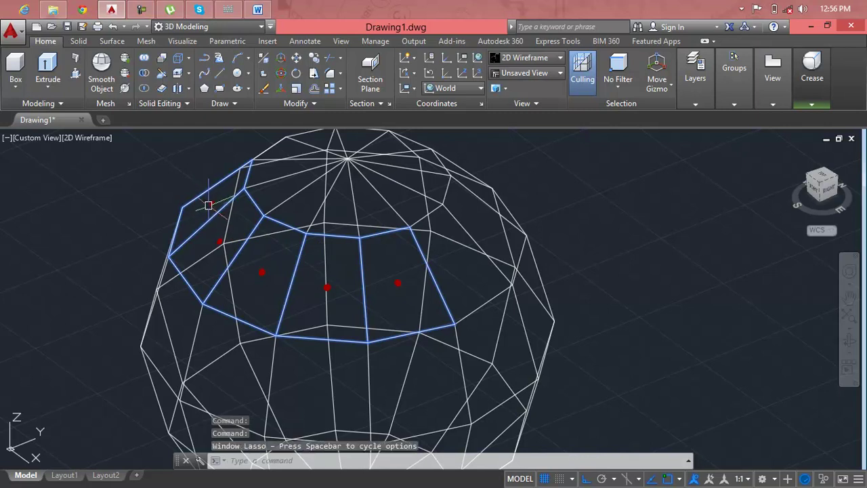
mouse_move(208, 205)
shift+middle_down()
mouse_move(242, 225)
mouse_move(328, 247)
mouse_move(309, 223)
mouse_move(319, 213)
shift+middle_up()
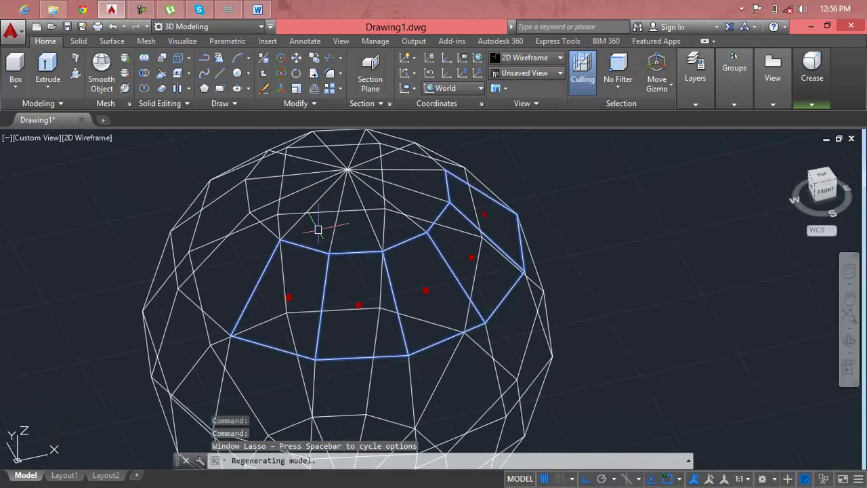
ctrl+click(244, 253)
ctrl+click(203, 221)
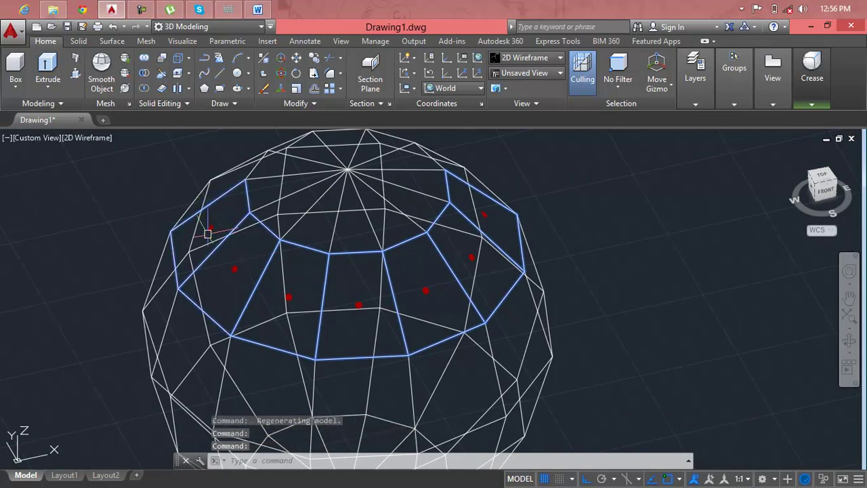
shift+middle_drag(208, 234, 314, 261)
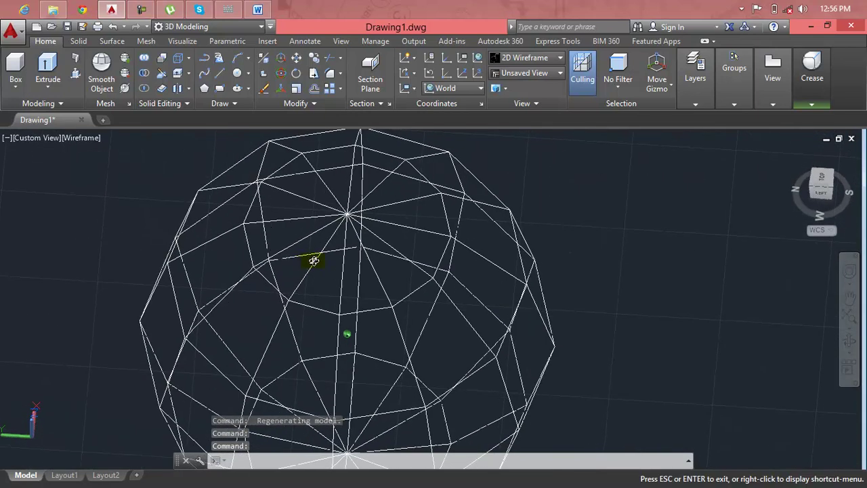
shift+middle_drag(314, 261, 397, 235)
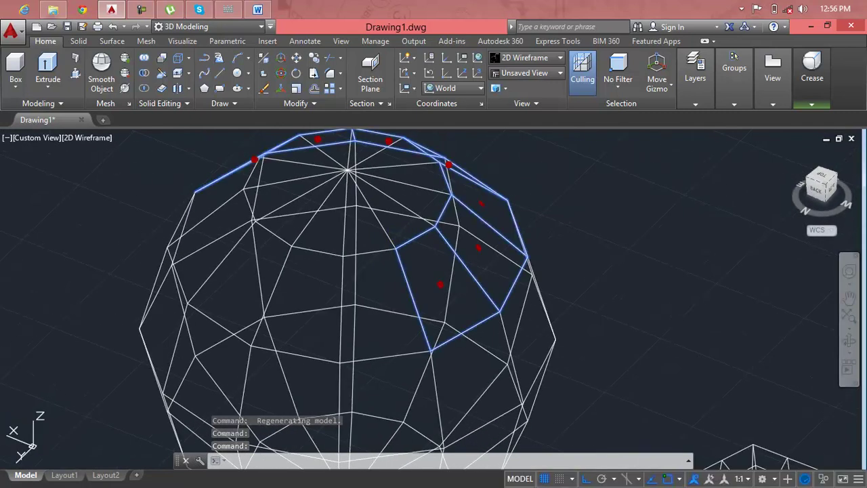
ctrl+click(381, 299)
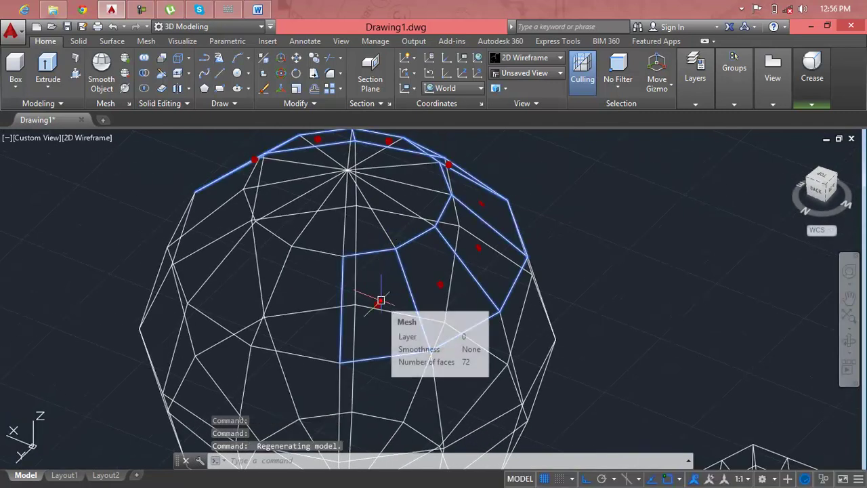
ctrl+click(305, 293)
ctrl+click(246, 273)
ctrl+click(216, 246)
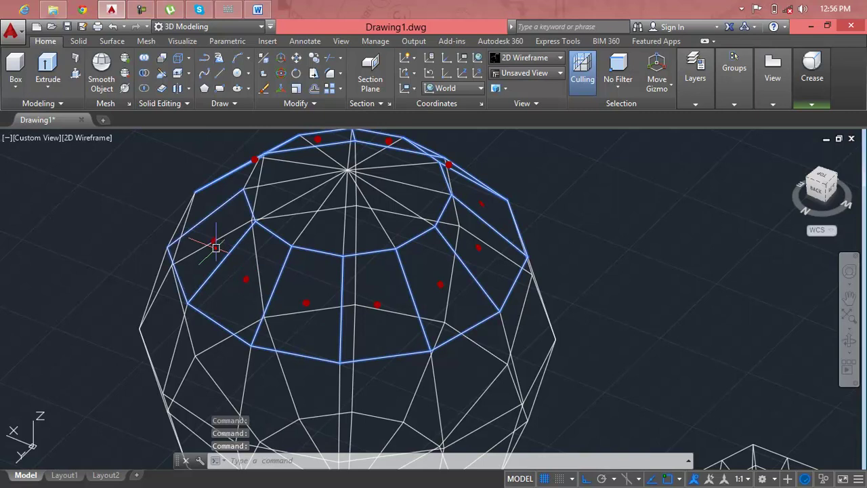
ctrl+click(213, 202)
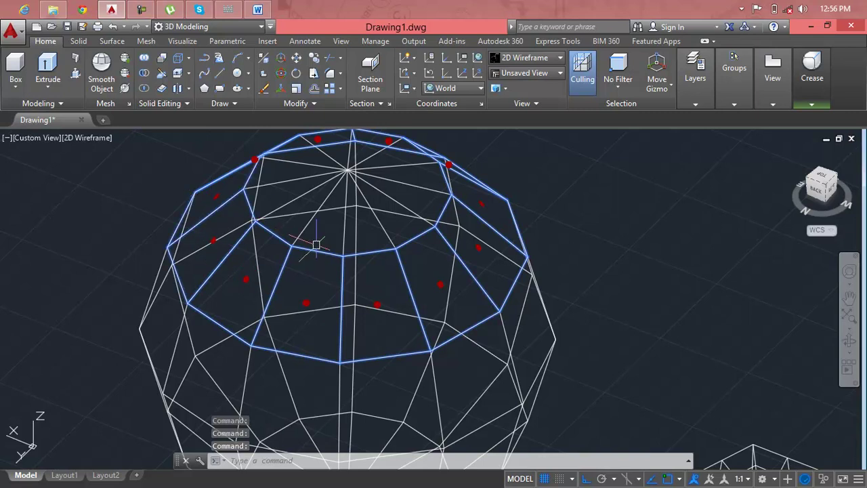
key(ctrl+z)
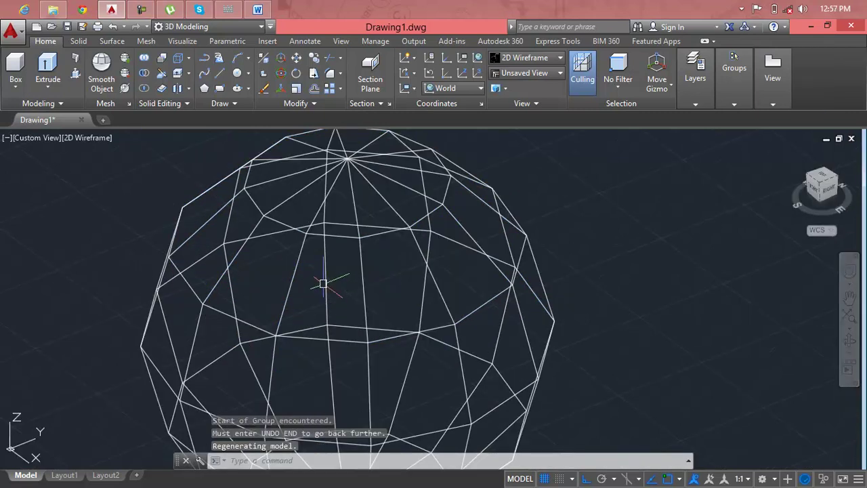
- Try two window selections and a single face pick on the sphere, cancelling each
scroll(331, 279, down, 2)
click(340, 276)
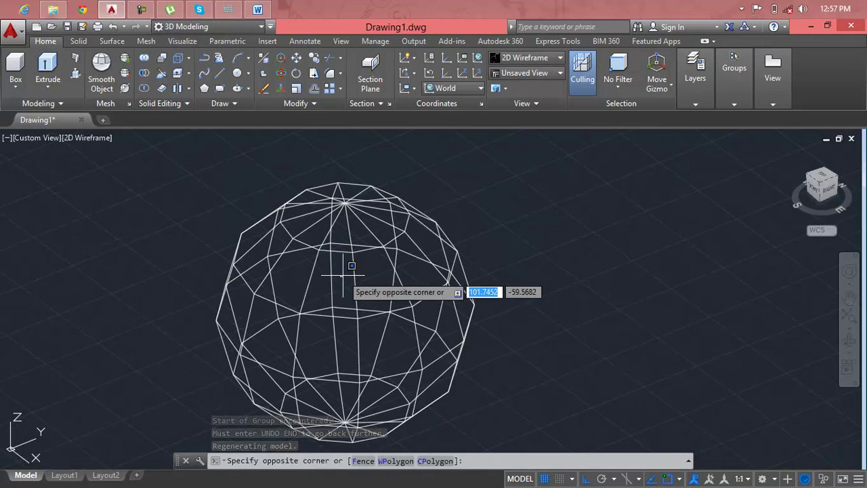
key(Escape)
click(379, 277)
key(Escape)
key(Escape)
key(Escape)
key(Escape)
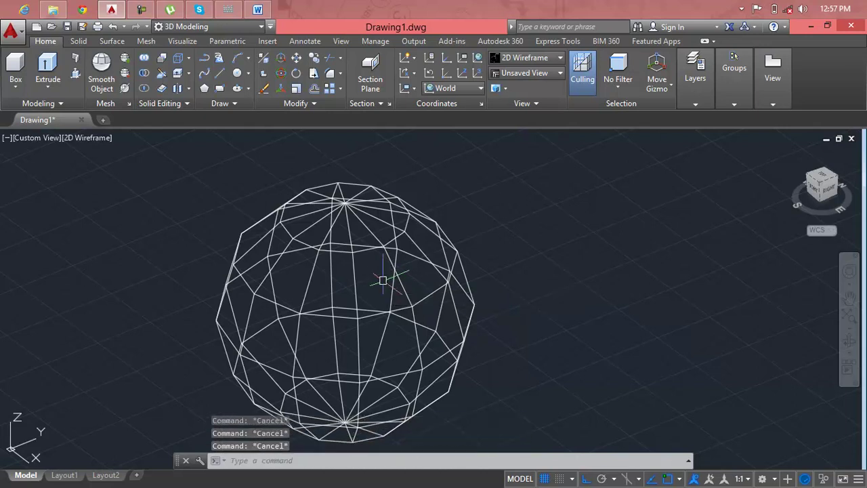
ctrl+click(382, 280)
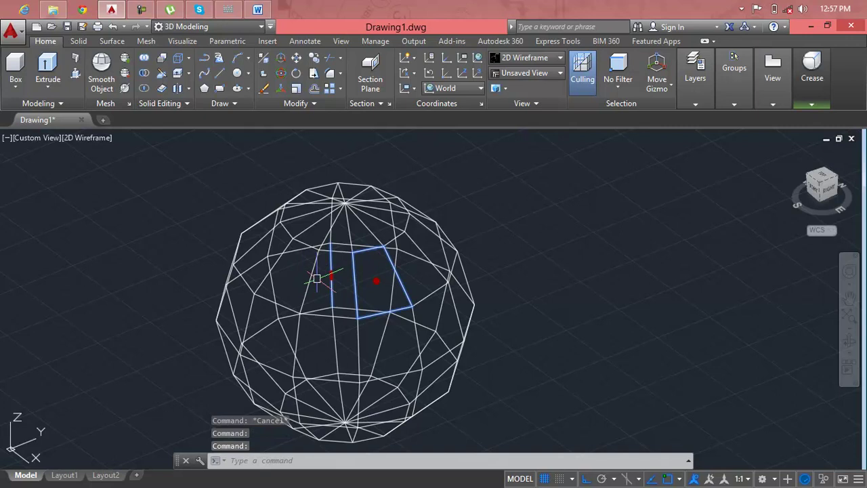
key(Escape)
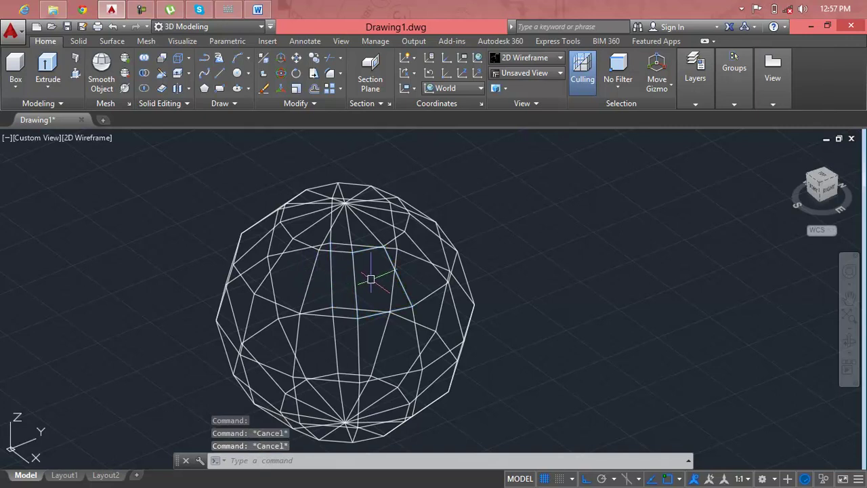
- Make two attempts at selecting faces on the sphere's upper left, clearing each one
ctrl+click(371, 278)
ctrl+click(325, 283)
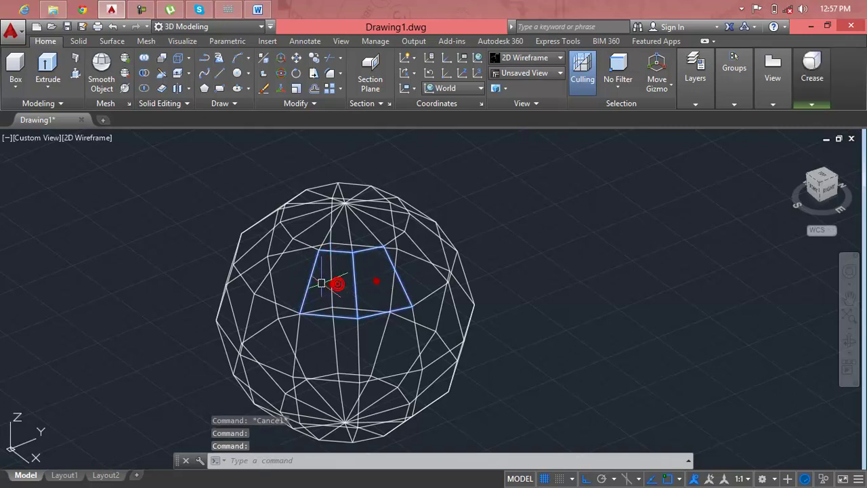
ctrl+click(289, 271)
ctrl+click(267, 254)
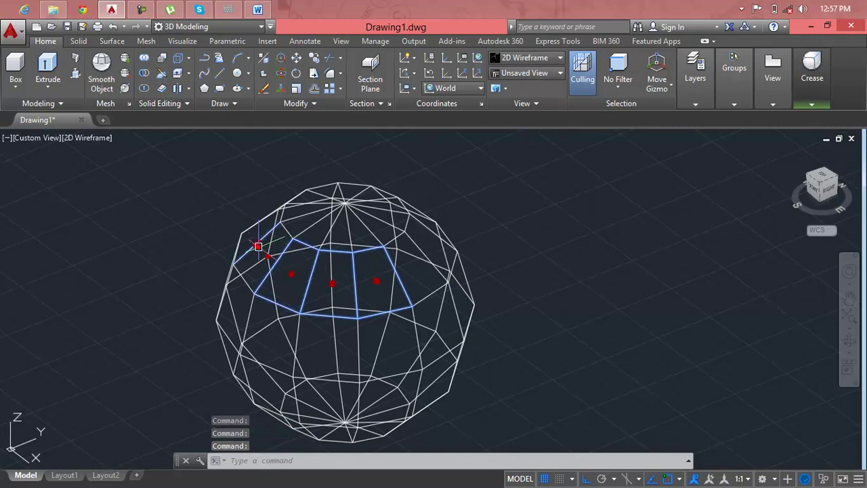
click(258, 249)
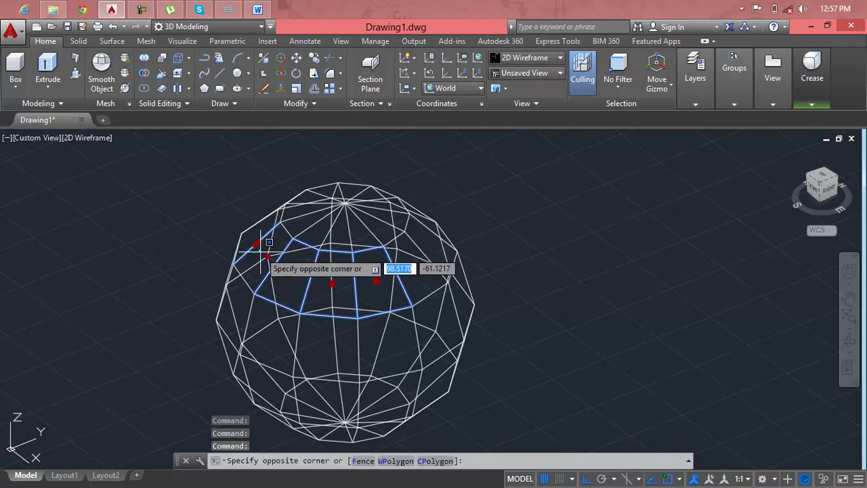
key(Escape)
key(Escape)
key(Escape)
key(Escape)
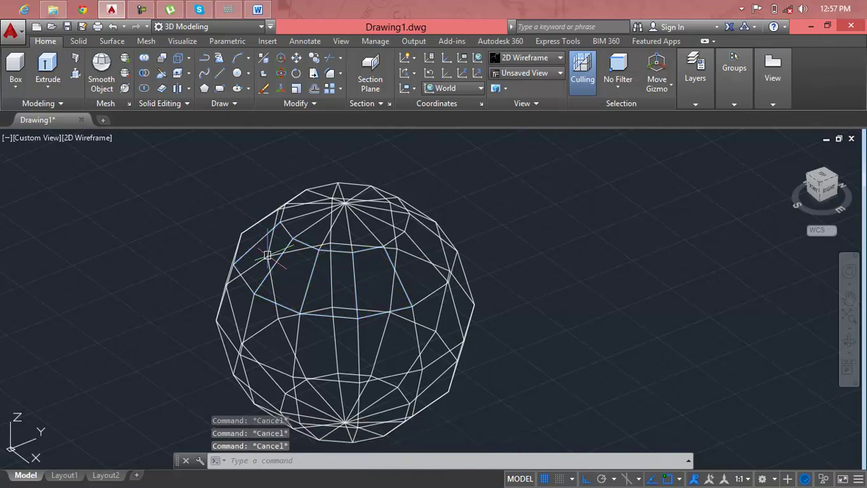
ctrl+click(263, 253)
ctrl+click(288, 265)
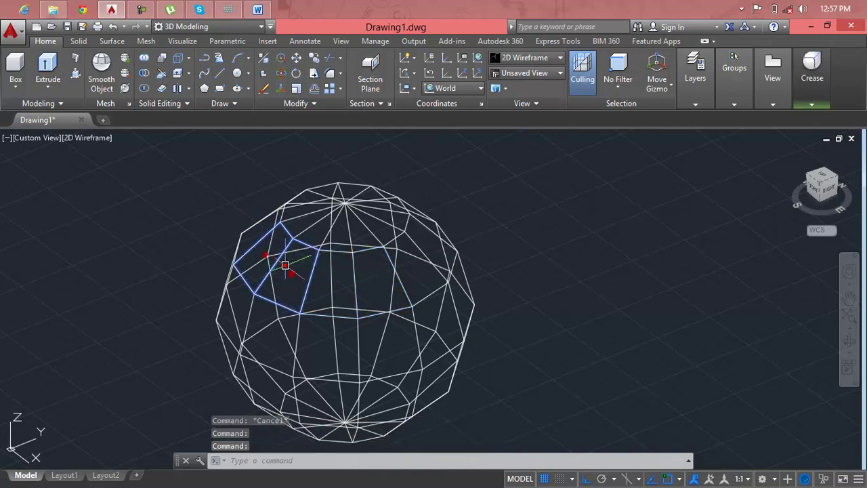
ctrl+click(332, 274)
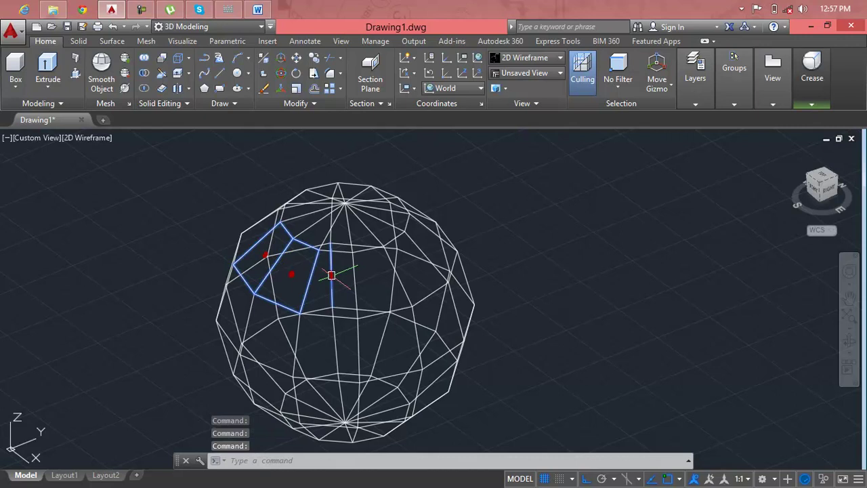
key(Escape)
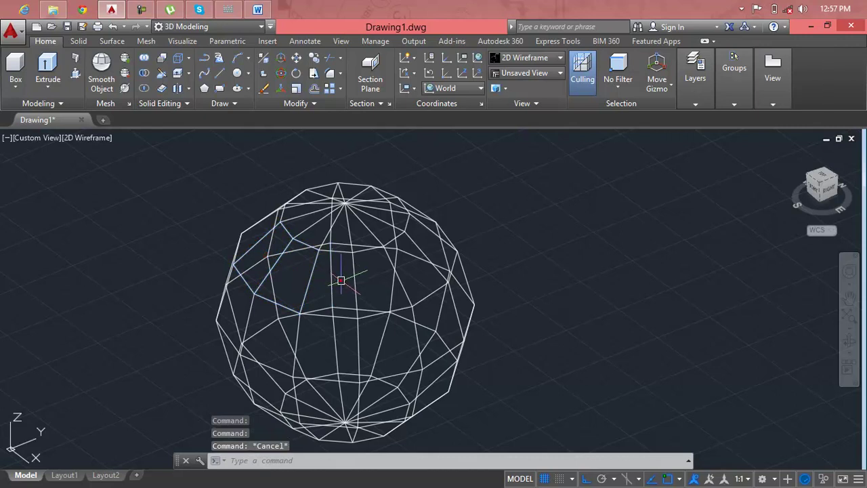
- Select six adjacent faces running from the sphere's top toward its upper left
ctrl+click(341, 280)
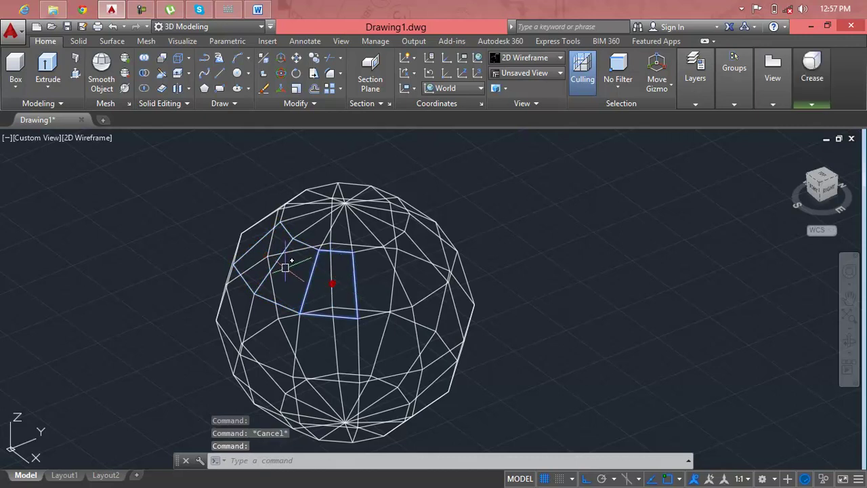
ctrl+click(366, 272)
ctrl+click(407, 272)
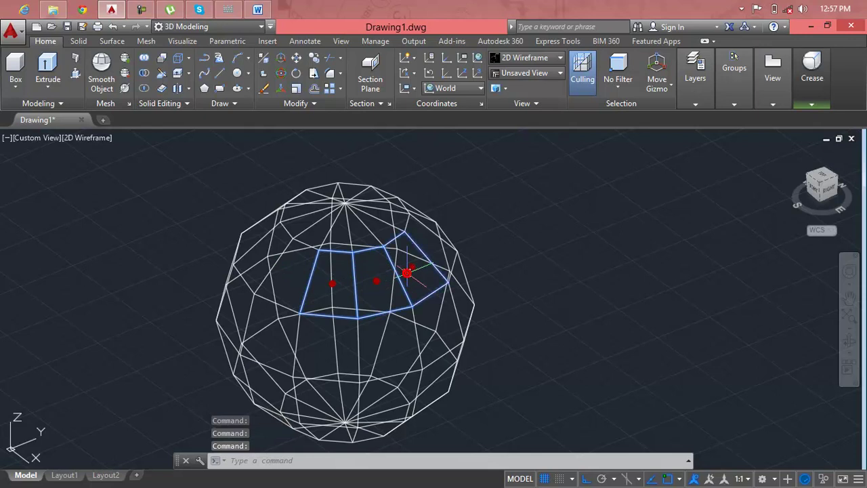
mouse_move(407, 272)
middle_down()
mouse_move(368, 273)
mouse_move(381, 285)
middle_up()
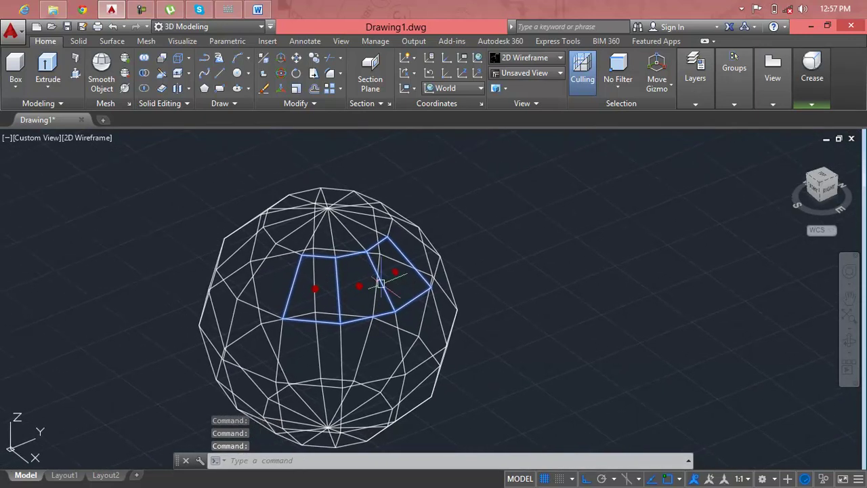
ctrl+click(270, 288)
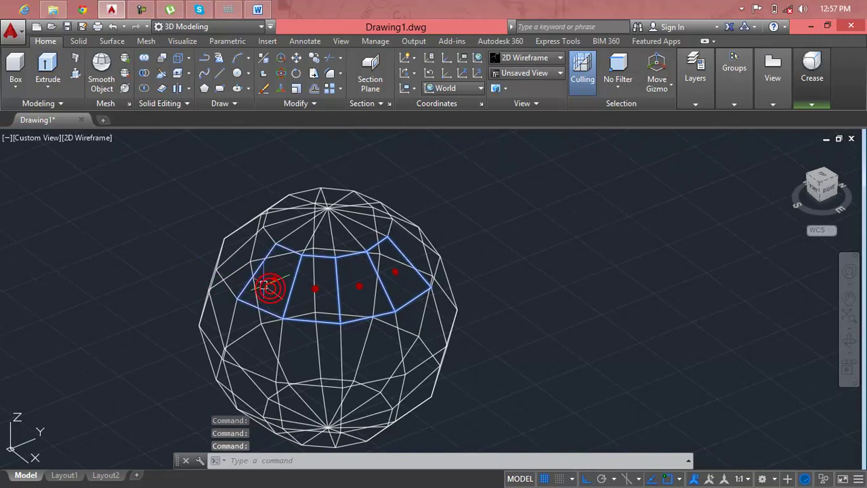
ctrl+click(240, 256)
ctrl+click(237, 235)
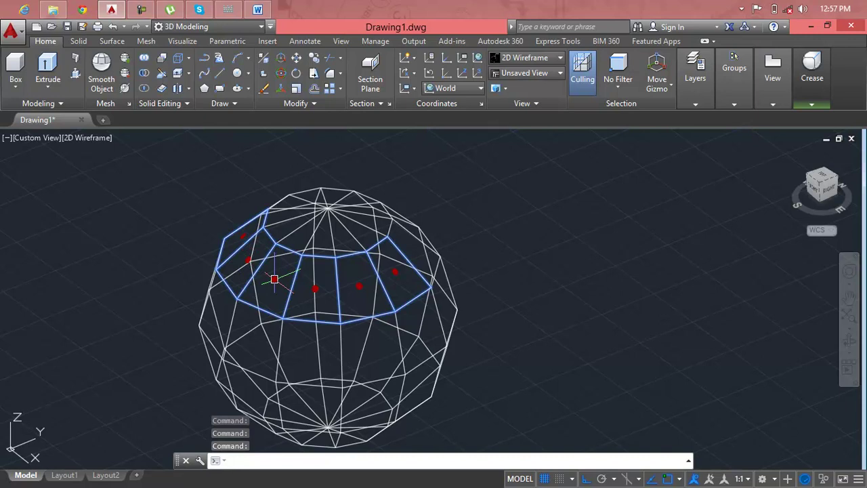
- Orbit and zoom in around the sphere, pick two faces, then clear that selection
key(Escape)
shift+middle_drag(275, 279, 151, 265)
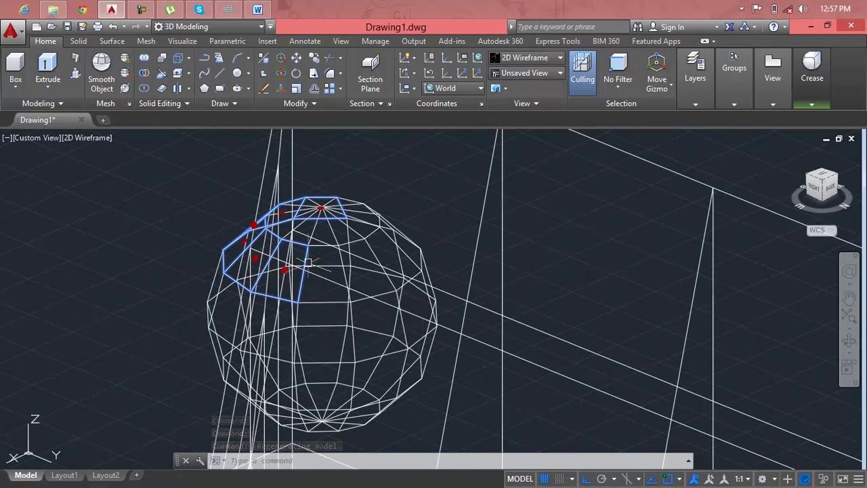
scroll(309, 264, up, 2)
ctrl+click(326, 254)
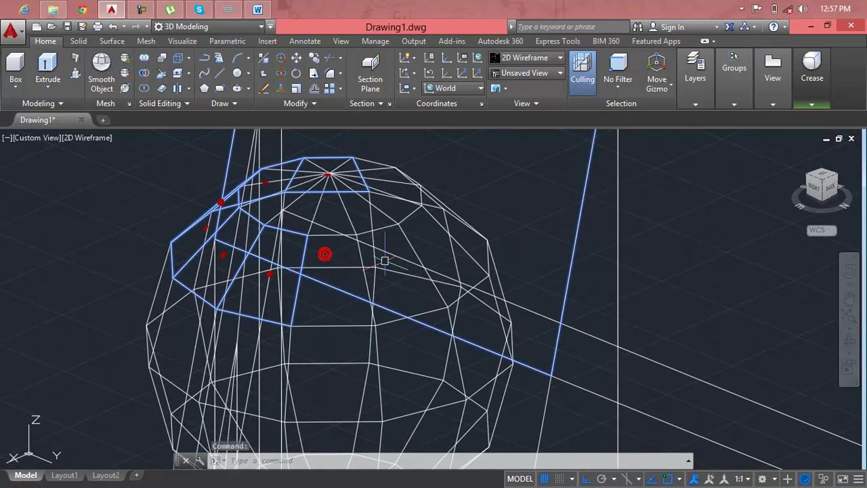
ctrl+click(339, 301)
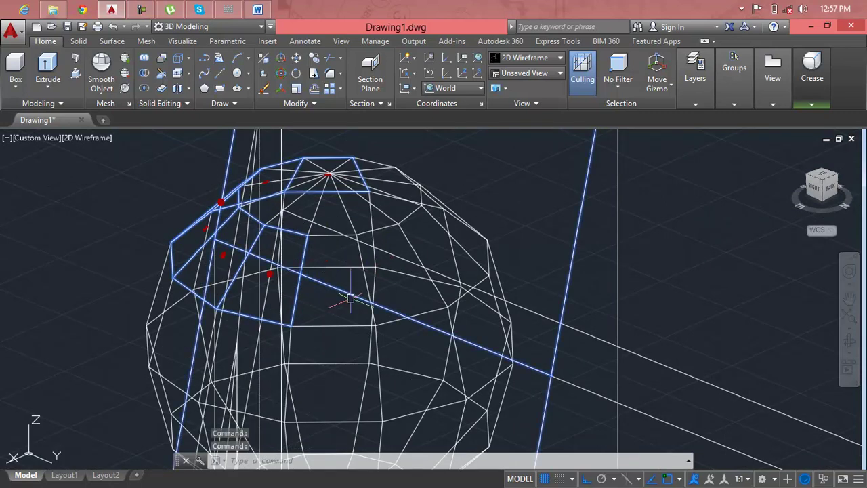
key(Escape)
key(Escape)
- Zoom out, then select and delete the wall-shaped mesh beside the sphere
scroll(351, 298, down, 2)
scroll(351, 298, down, 3)
scroll(379, 291, down, 2)
click(428, 279)
click(459, 266)
key(Escape)
key(Escape)
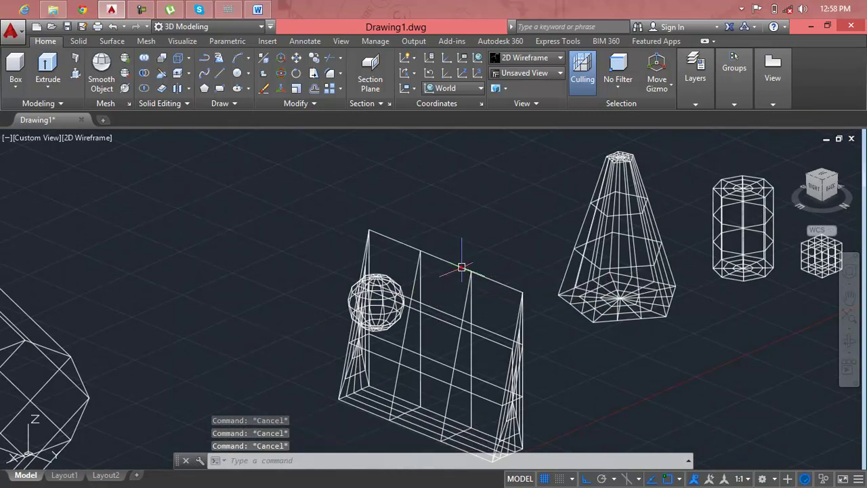
click(461, 267)
key(Delete)
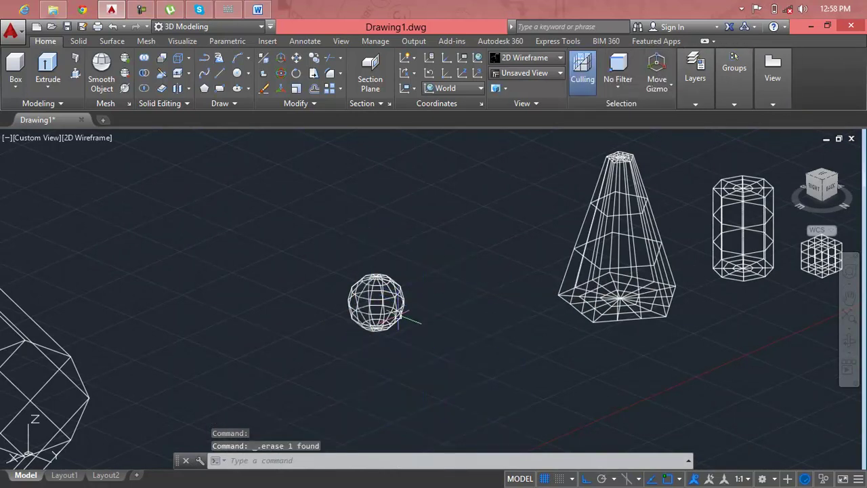
- Zoom in on the sphere and select the visible faces of its upper band
scroll(400, 316, up, 4)
scroll(366, 312, up, 1)
scroll(325, 310, up, 2)
scroll(314, 309, up, 1)
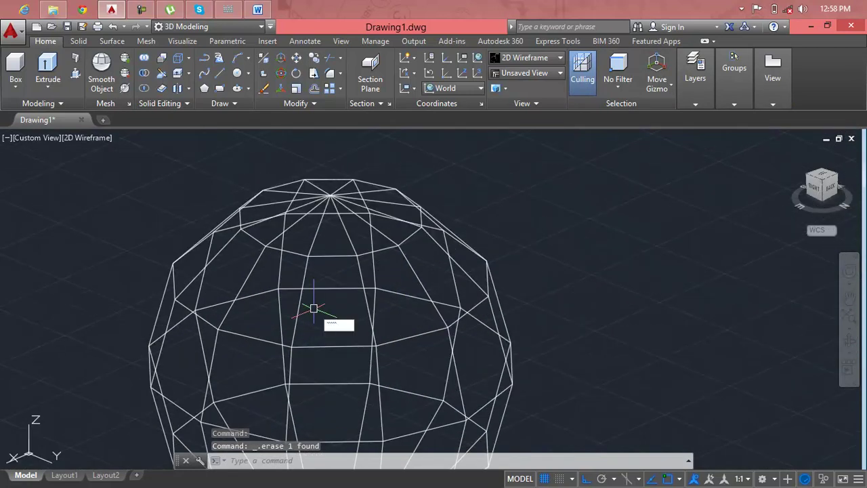
key(Escape)
key(Escape)
key(Escape)
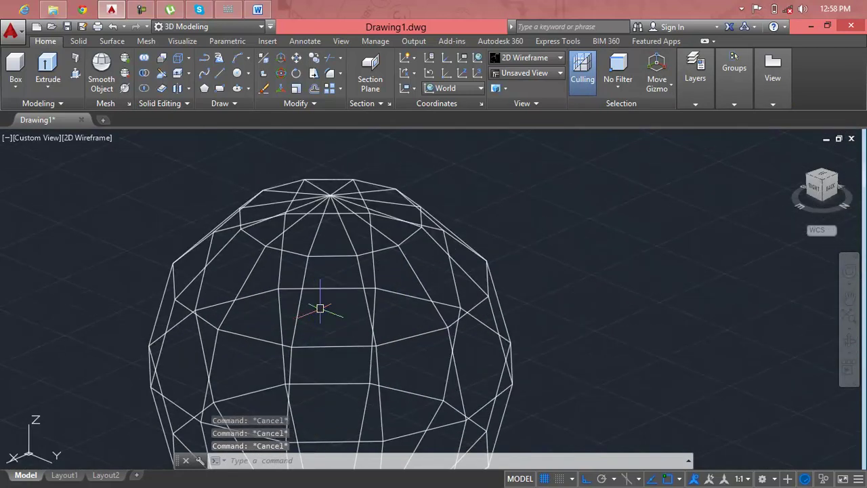
ctrl+click(320, 309)
ctrl+click(410, 307)
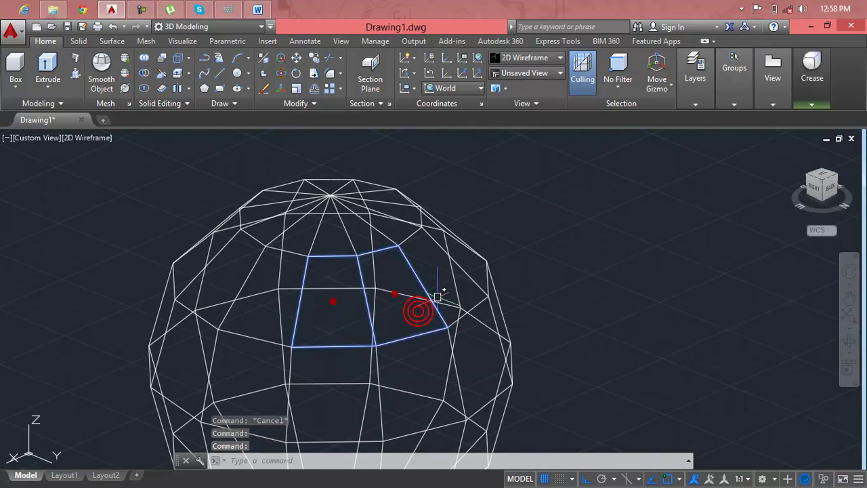
ctrl+click(441, 290)
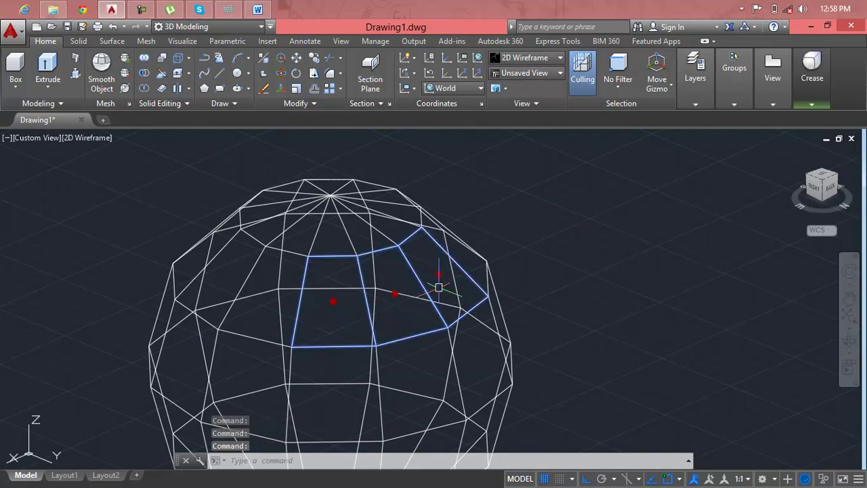
ctrl+click(261, 313)
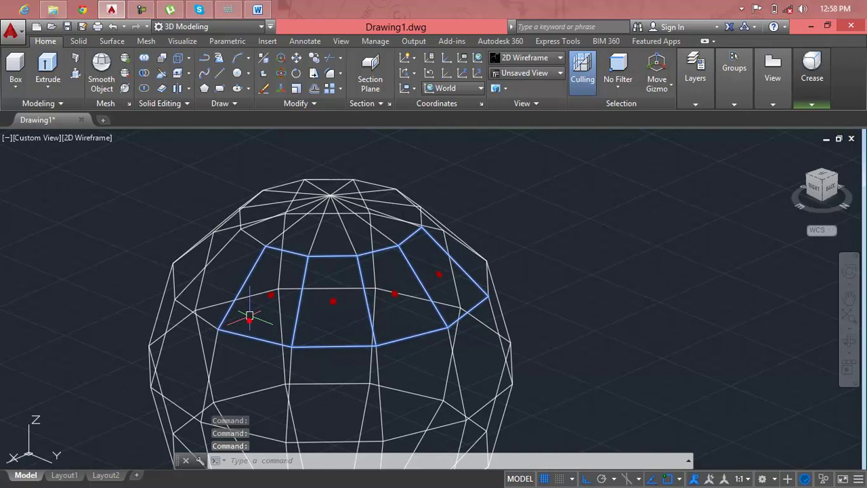
ctrl+click(204, 272)
ctrl+click(186, 265)
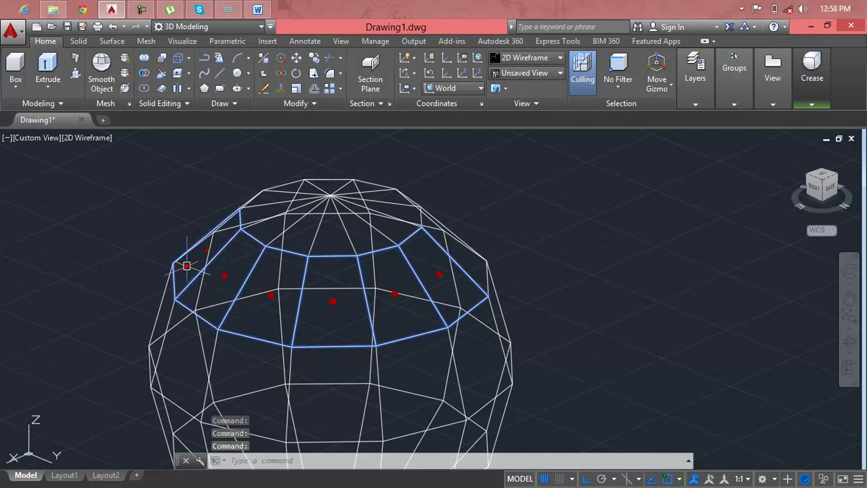
- Orbit around the sphere, adding the remaining upper-band faces to close the ring
middle_drag(311, 314, 208, 310)
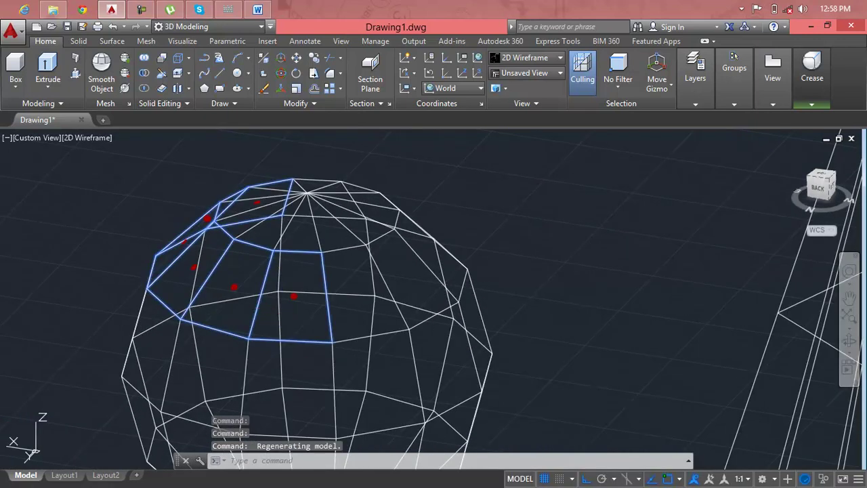
shift+middle_drag(272, 310, 200, 316)
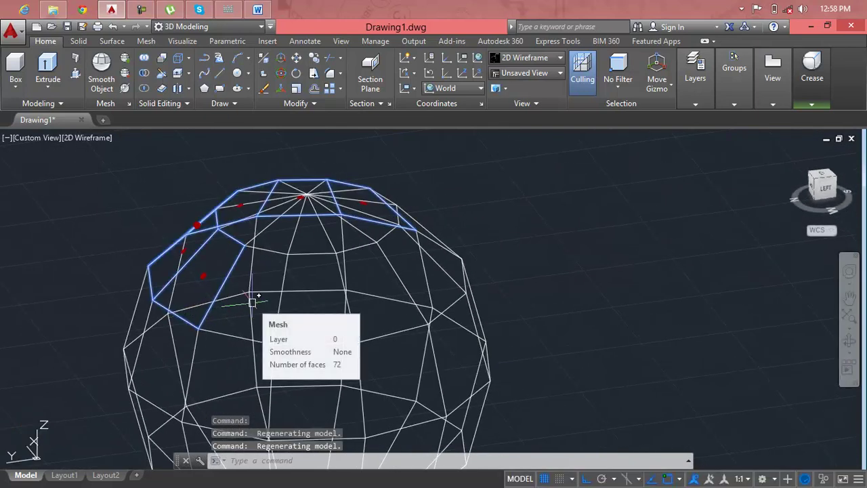
ctrl+click(265, 274)
ctrl+click(318, 273)
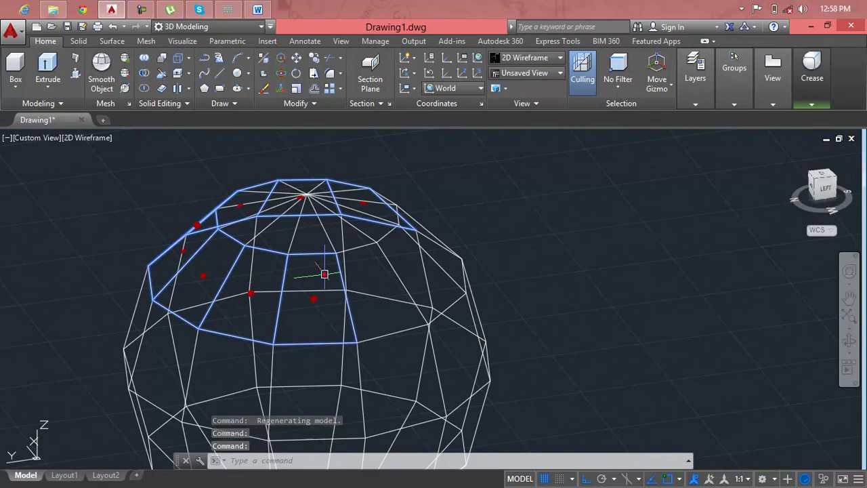
ctrl+click(371, 272)
ctrl+click(403, 258)
mouse_move(402, 258)
shift+middle_down()
mouse_move(292, 272)
mouse_move(349, 308)
shift+middle_up()
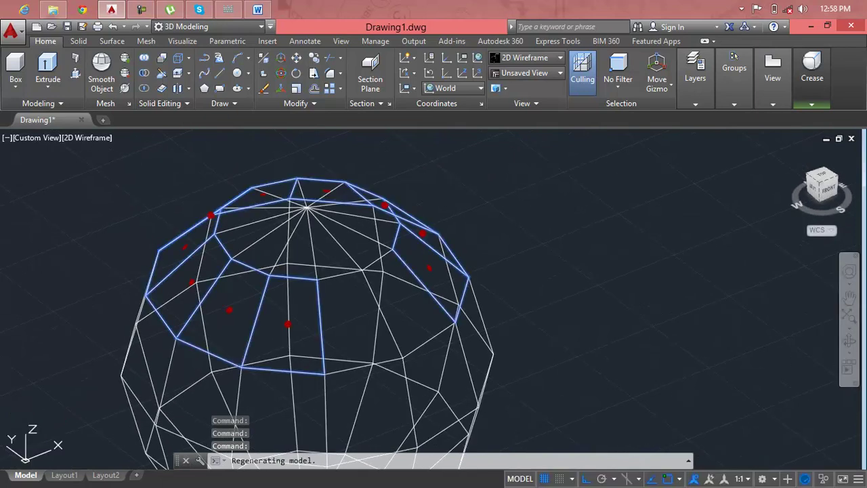
ctrl+click(341, 310)
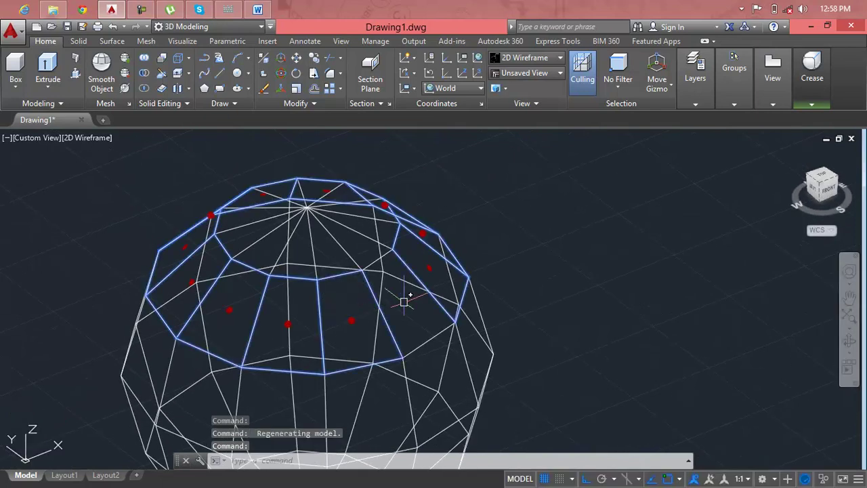
ctrl+click(404, 301)
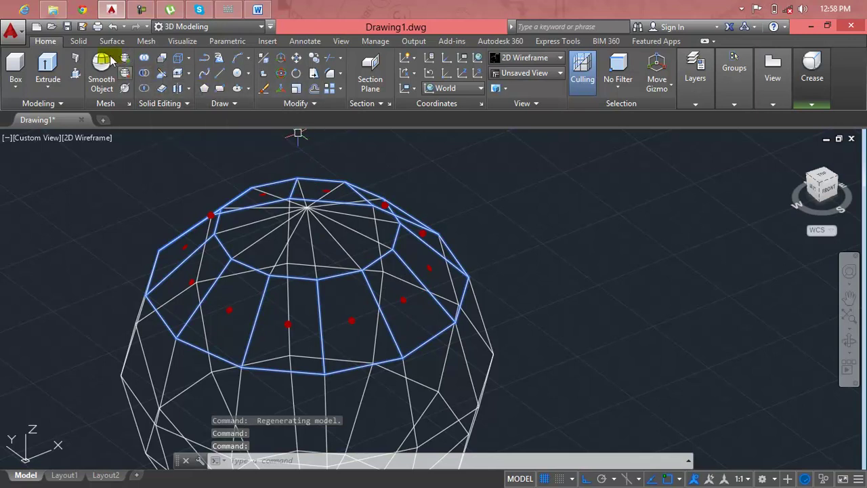
- Extrude the selected ring of faces outward by 5 with Extrude Face, then clear the selection
click(146, 41)
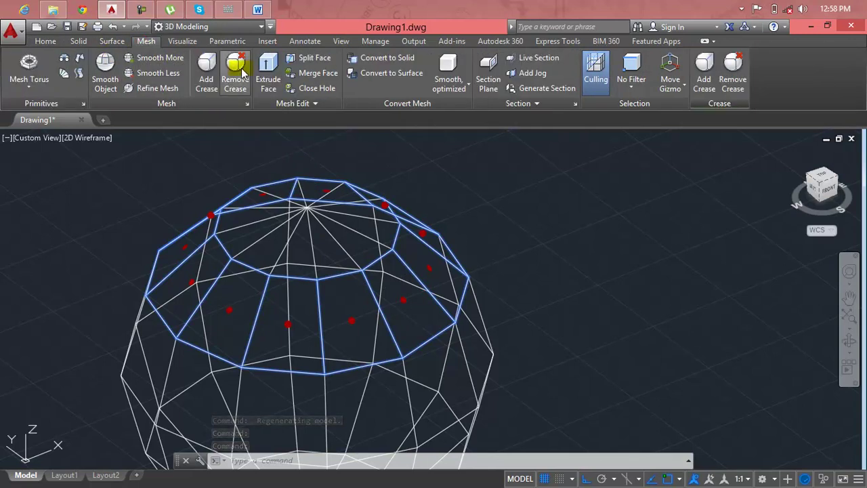
click(269, 64)
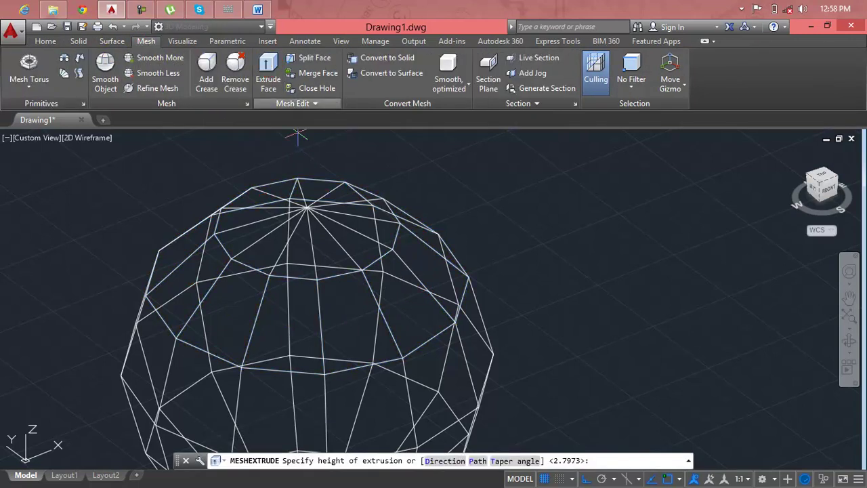
click(353, 305)
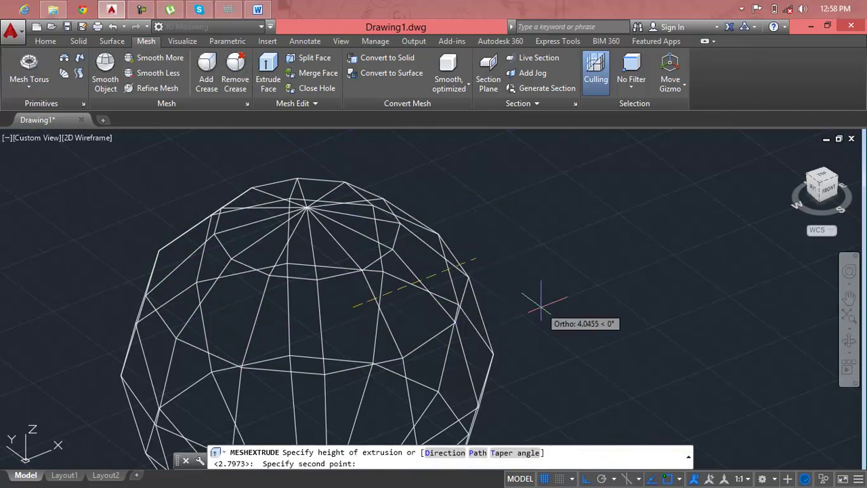
text(5)
key(Return)
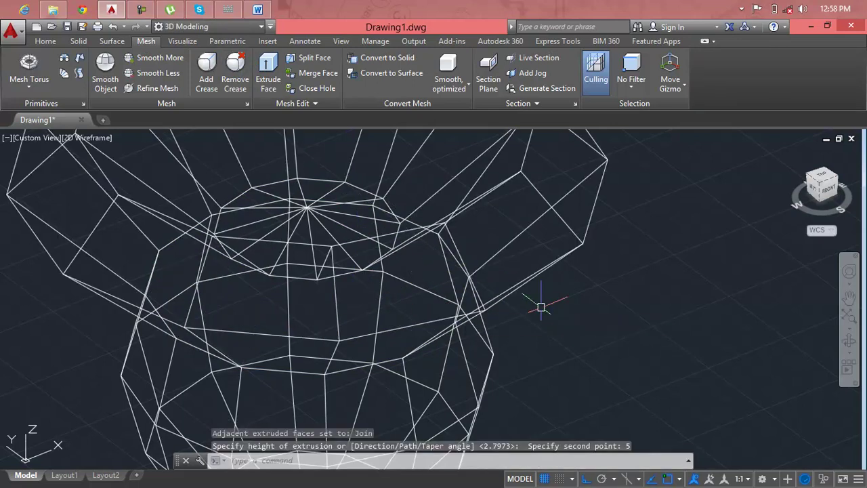
key(Escape)
key(Escape)
key(Escape)
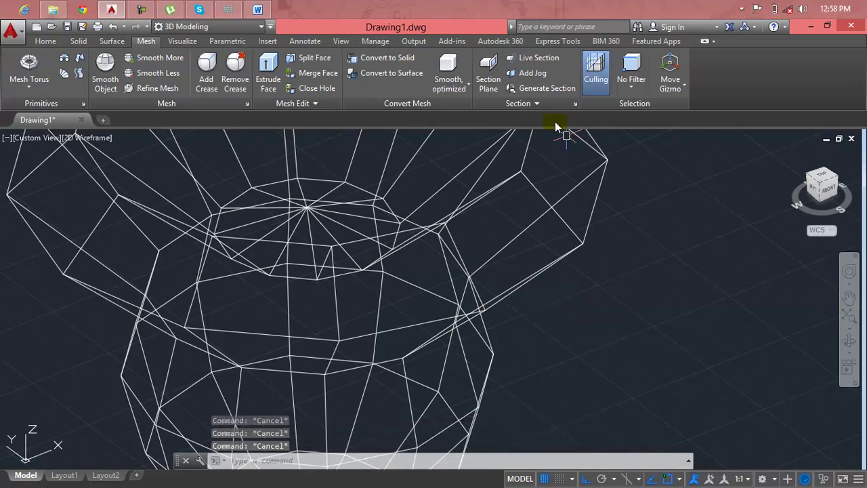
click(49, 41)
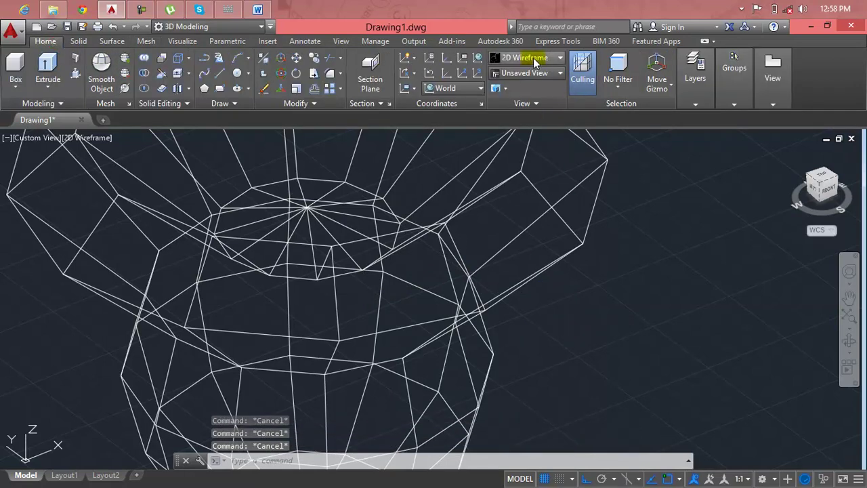
- Set the visual style to Realistic, then zoom out and briefly select the vase mesh
click(534, 57)
click(675, 85)
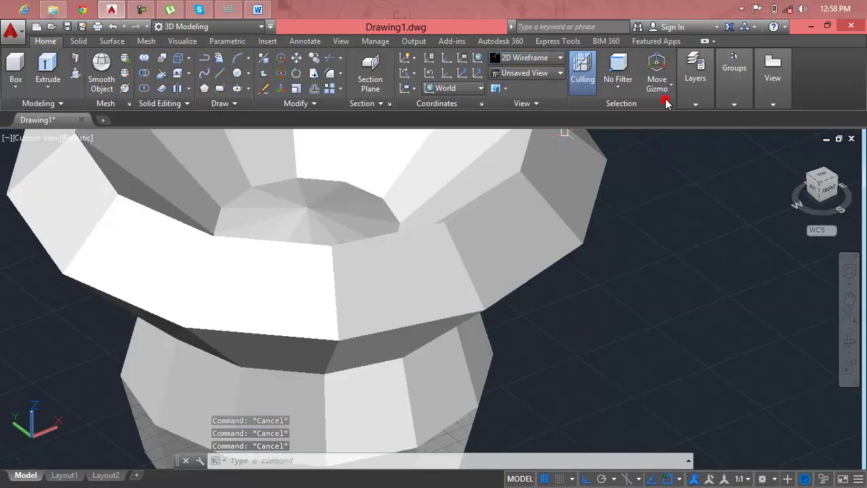
scroll(637, 152, down, 4)
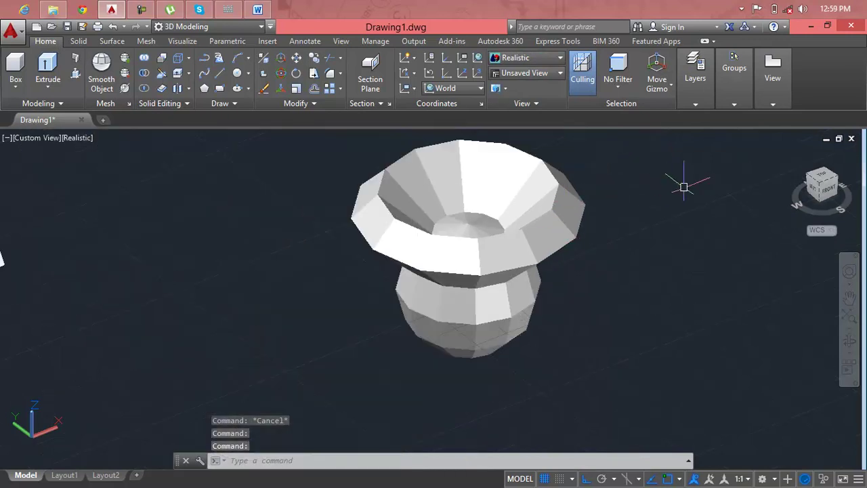
click(580, 204)
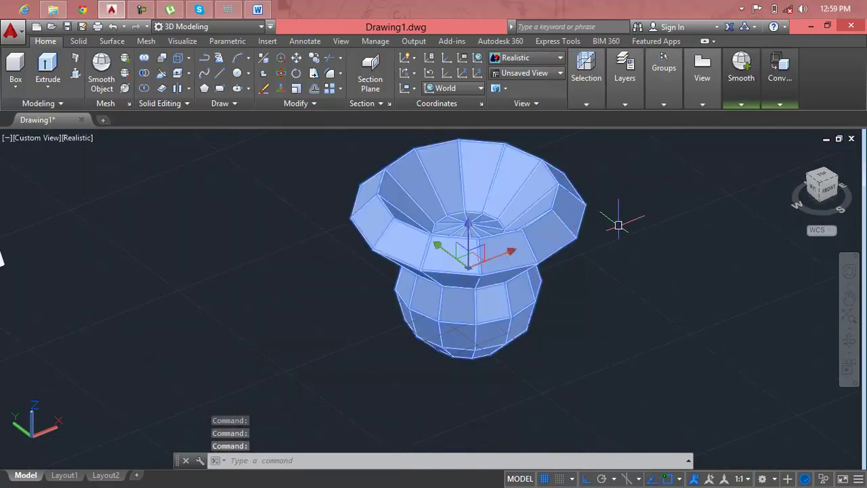
key(Escape)
key(Escape)
key(Escape)
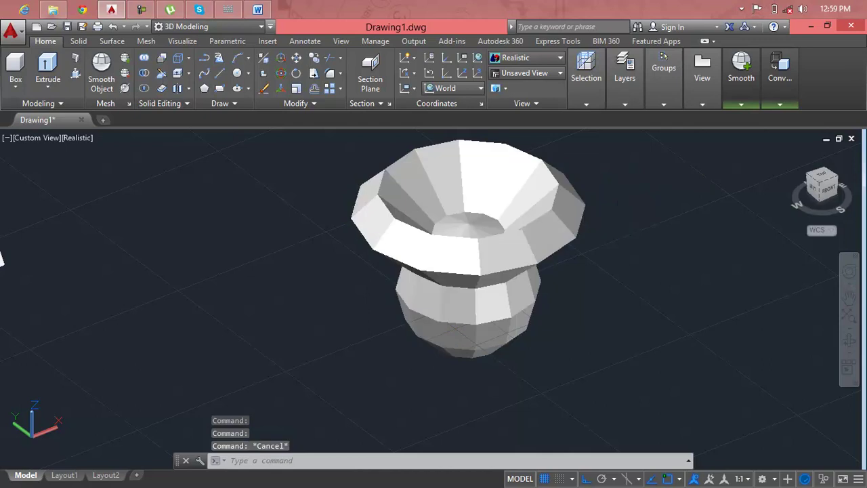
- Window-select the vase and apply Smooth More until the maximum-smoothness warning, then inspect the rim
scroll(609, 227, down, 2)
click(689, 151)
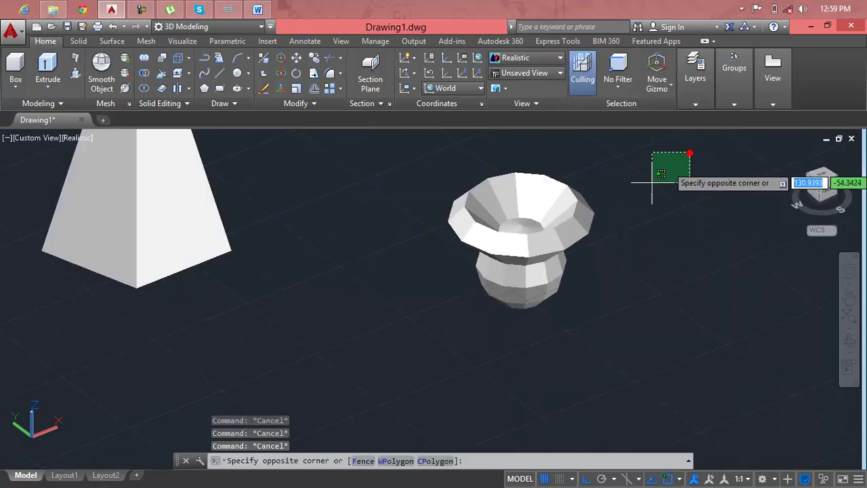
click(447, 309)
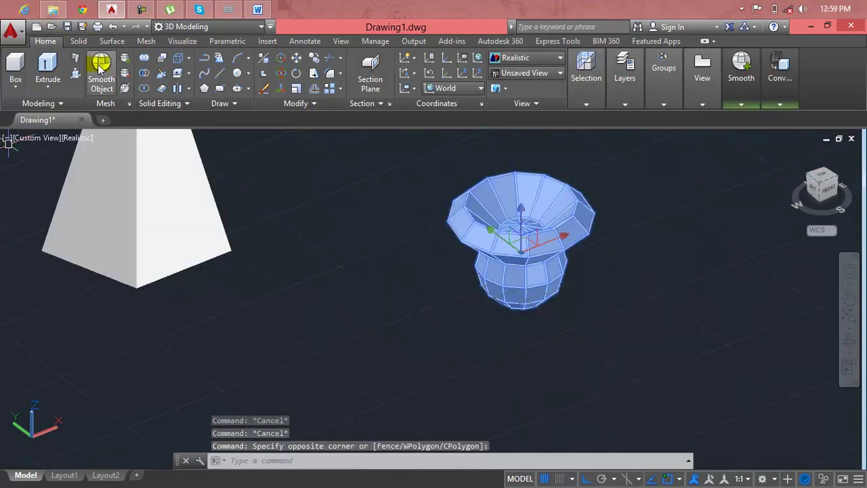
click(124, 62)
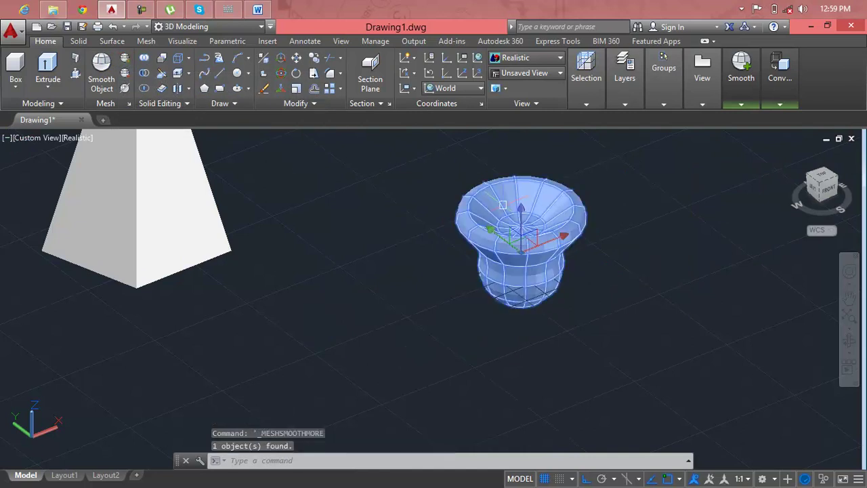
click(126, 61)
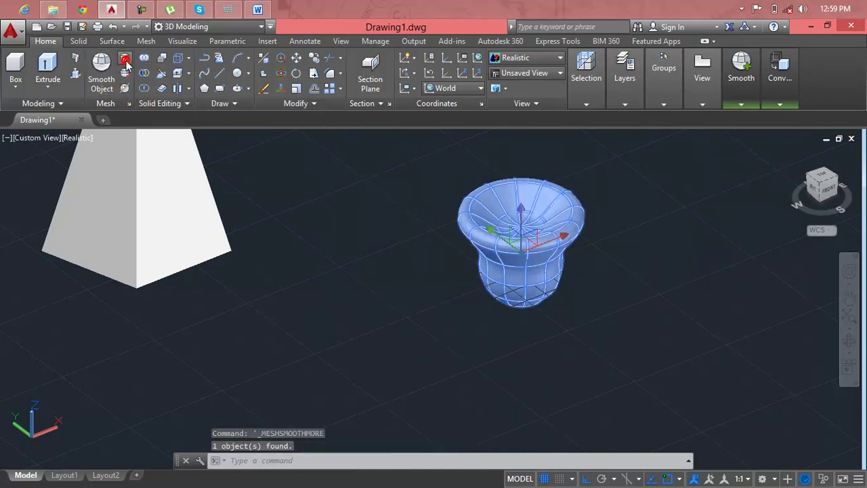
click(125, 61)
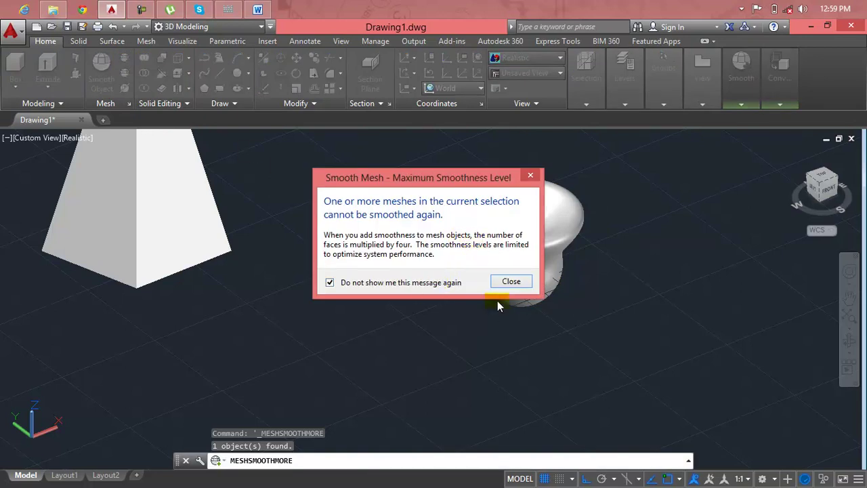
click(505, 283)
scroll(529, 244, up, 3)
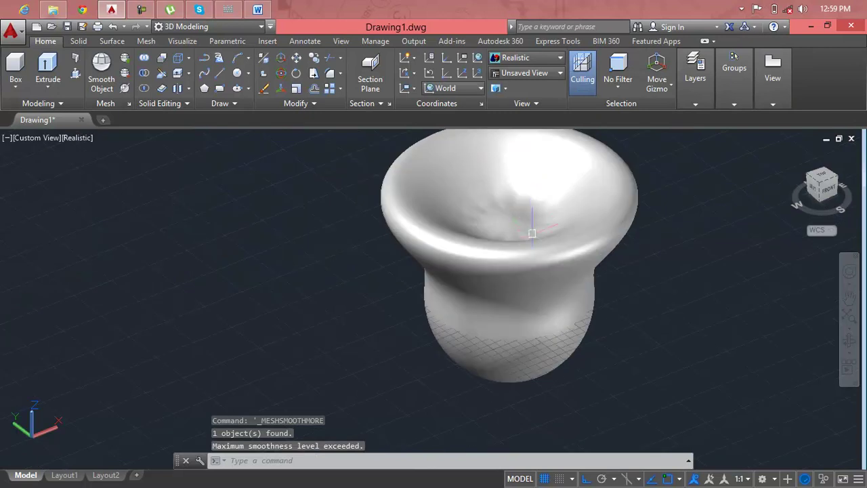
scroll(484, 248, up, 2)
middle_drag(484, 248, 461, 333)
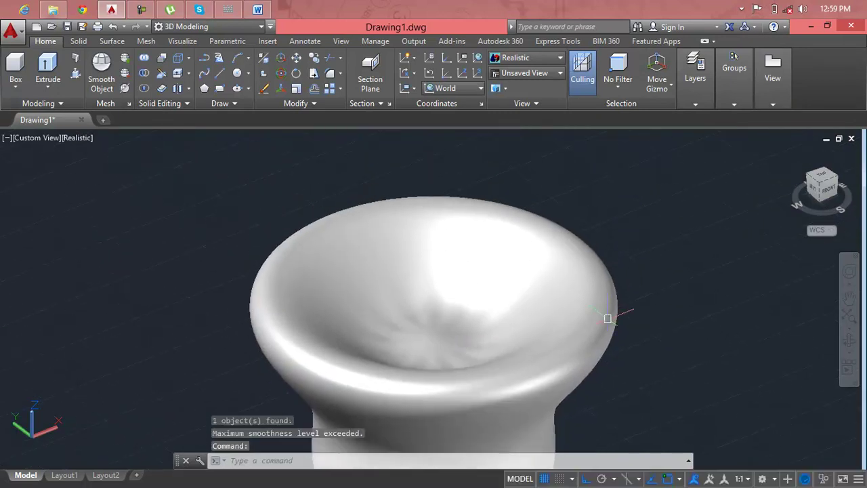
- Window-select and erase the smoothed vase, then the tall pyramid
scroll(608, 318, down, 5)
click(668, 283)
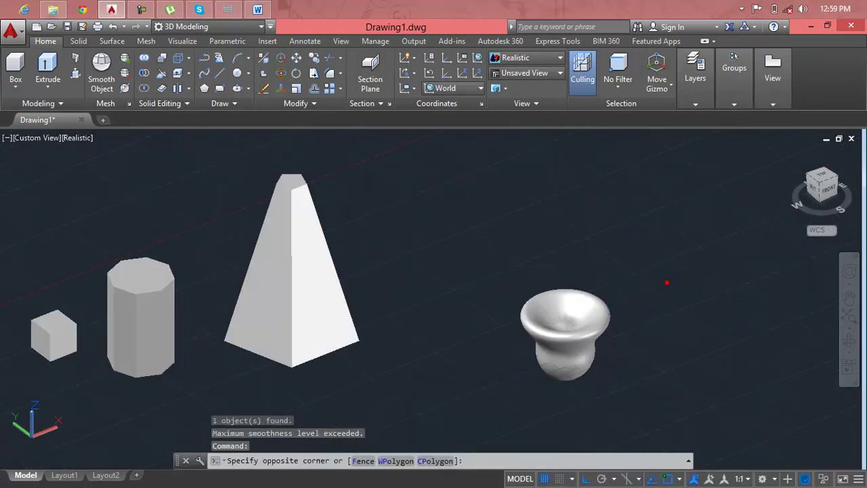
click(549, 331)
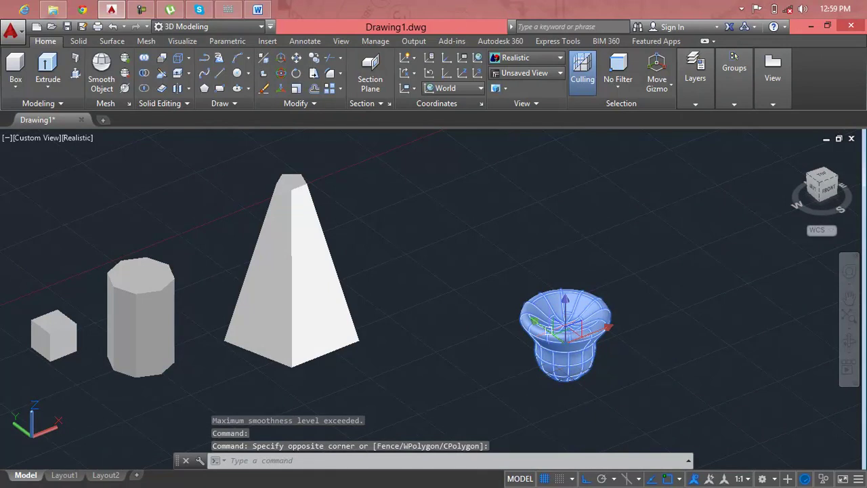
key(Delete)
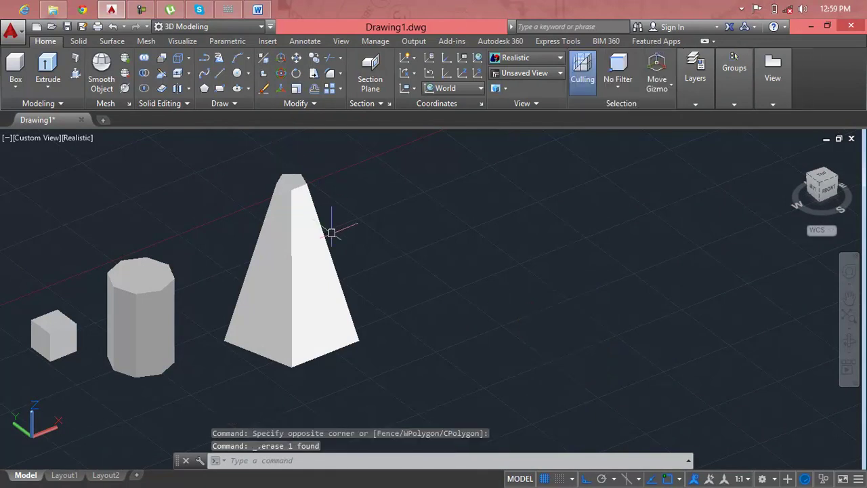
click(333, 232)
click(301, 253)
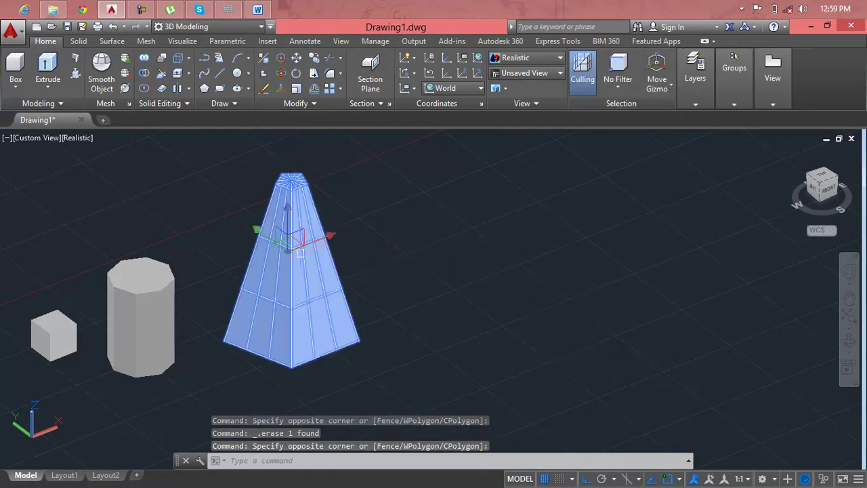
key(Delete)
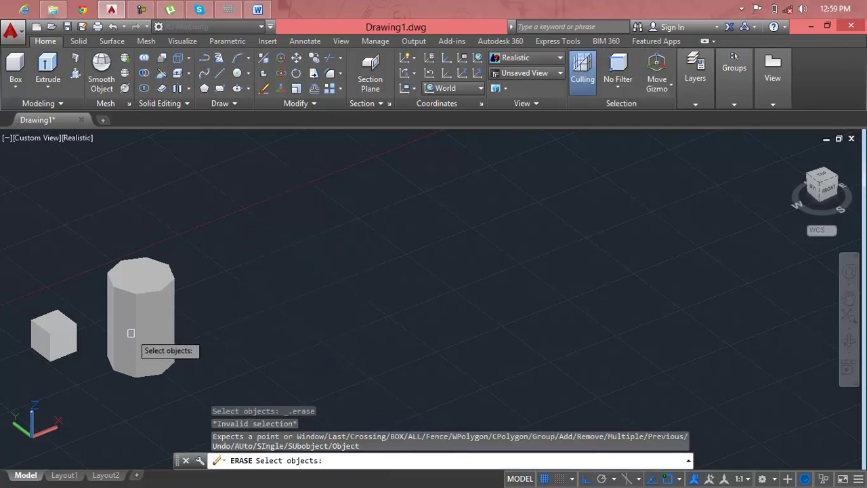
- Pick the octagonal cylinder, then cancel and clear the selection so it stays
click(131, 333)
middle_drag(143, 326, 174, 310)
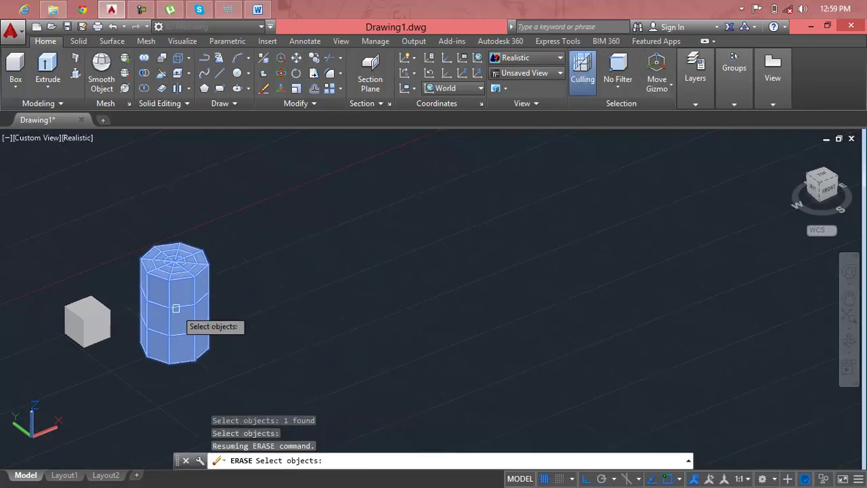
key(Escape)
scroll(176, 308, up, 2)
scroll(176, 307, up, 2)
click(176, 307)
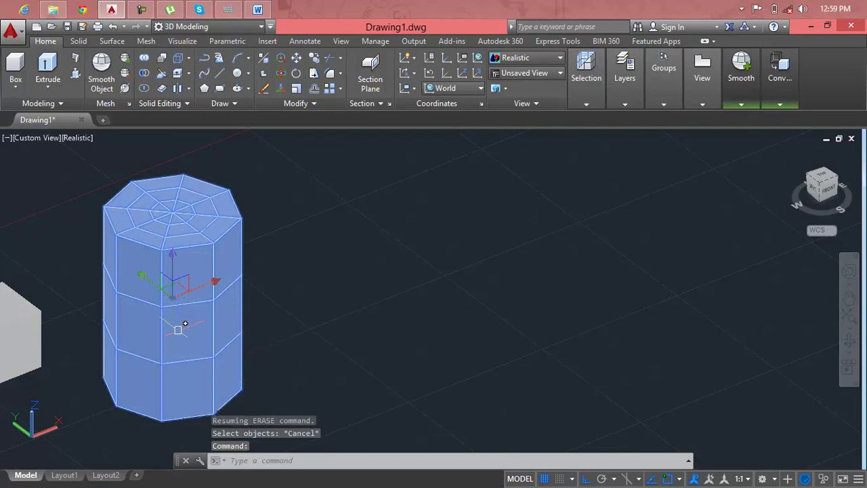
key(Escape)
key(Escape)
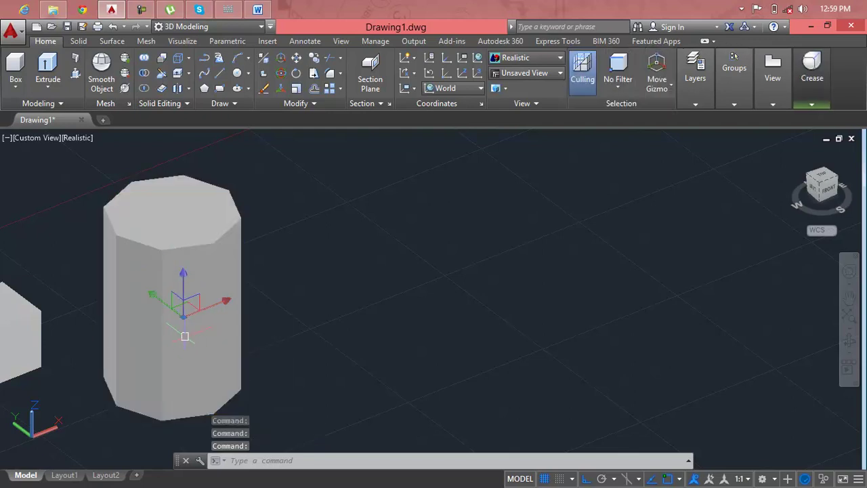
- Select several side faces of the octagonal cylinder while orbiting around it
ctrl+click(178, 332)
ctrl+click(139, 328)
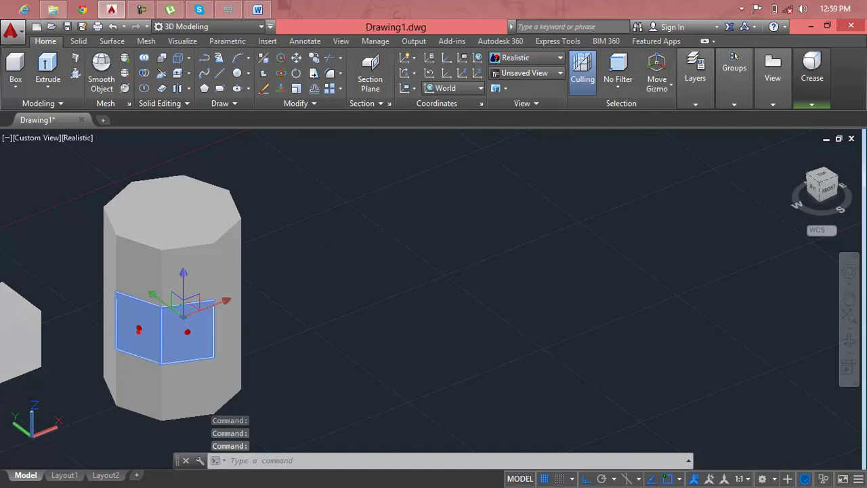
middle_drag(138, 330, 188, 368)
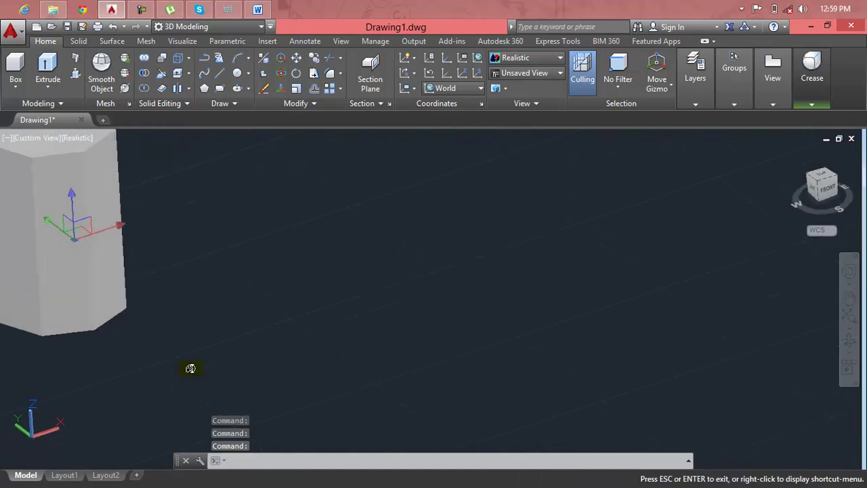
middle_drag(111, 306, 276, 374)
ctrl+click(265, 305)
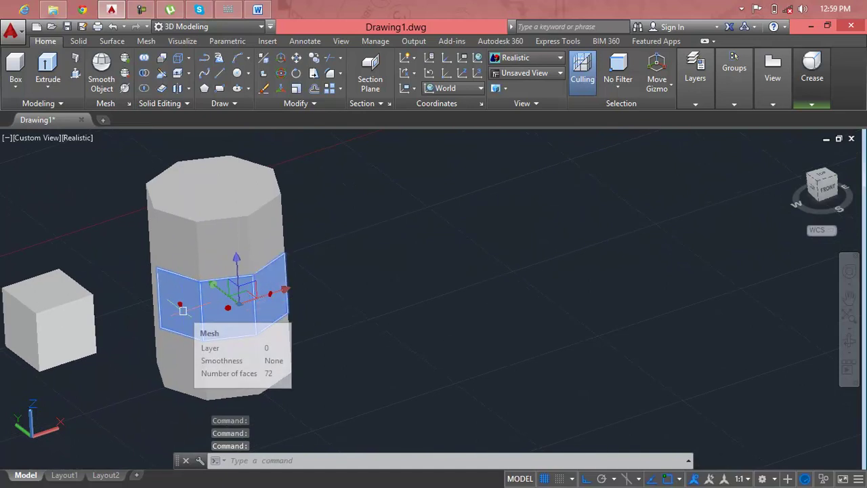
shift+middle_drag(182, 308, 333, 309)
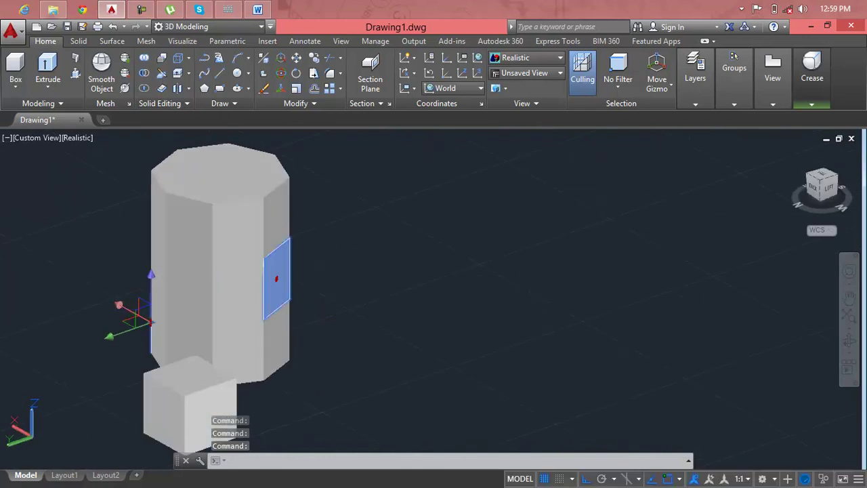
ctrl+click(241, 290)
ctrl+click(182, 287)
- Orbit to a side view and select the whole cylinder mesh
mouse_move(181, 287)
shift+middle_down()
mouse_move(175, 286)
mouse_move(316, 284)
shift+middle_up()
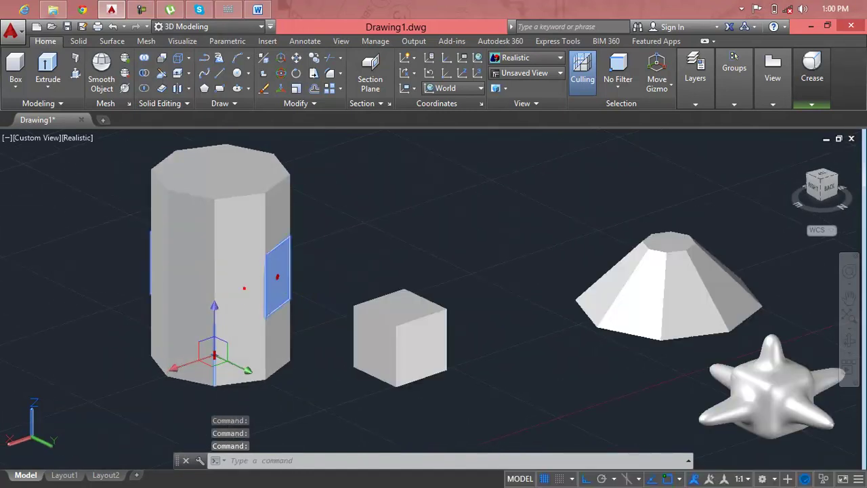
ctrl+click(237, 288)
ctrl+click(190, 287)
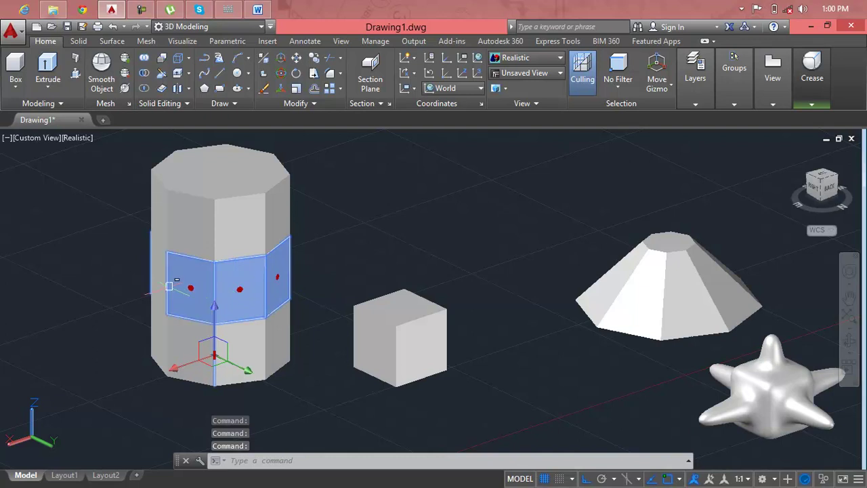
shift+middle_drag(170, 286, 229, 292)
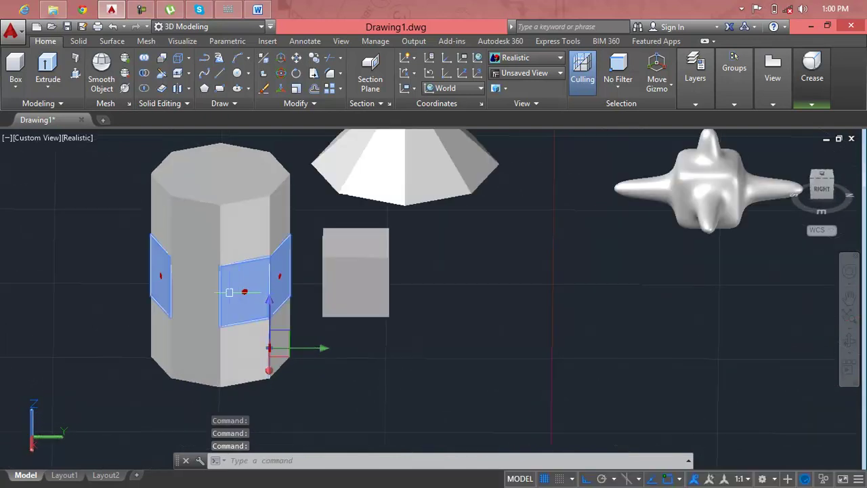
click(206, 292)
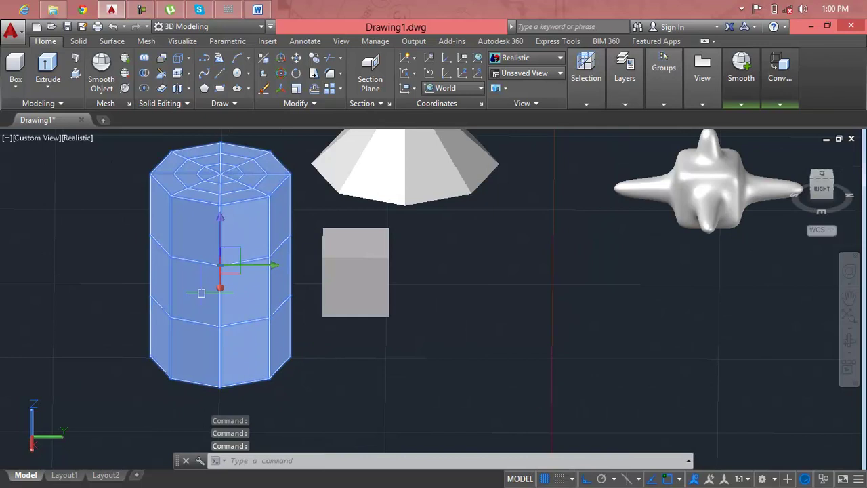
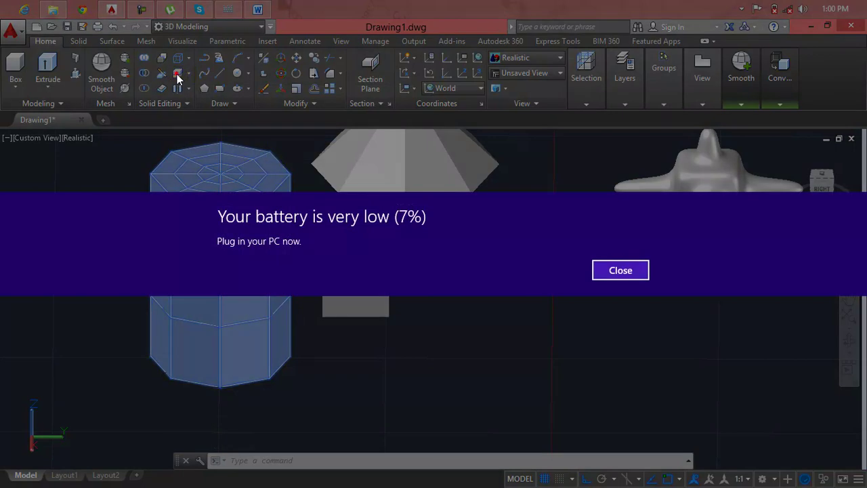
- Dismiss the battery warning and convert the octagonal mesh cylinder into a smooth 3D solid
click(620, 270)
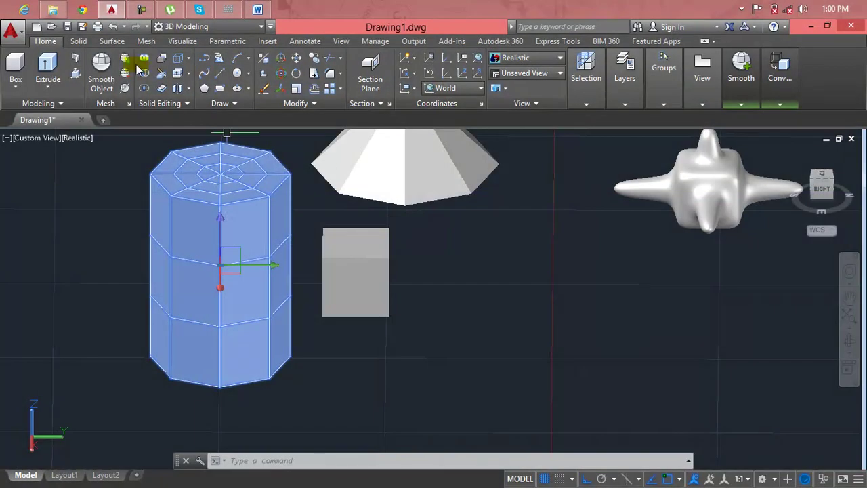
click(178, 73)
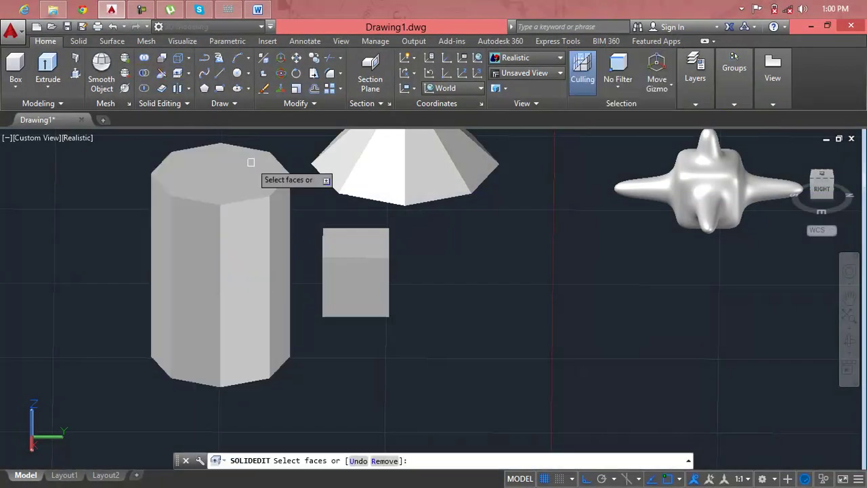
click(249, 219)
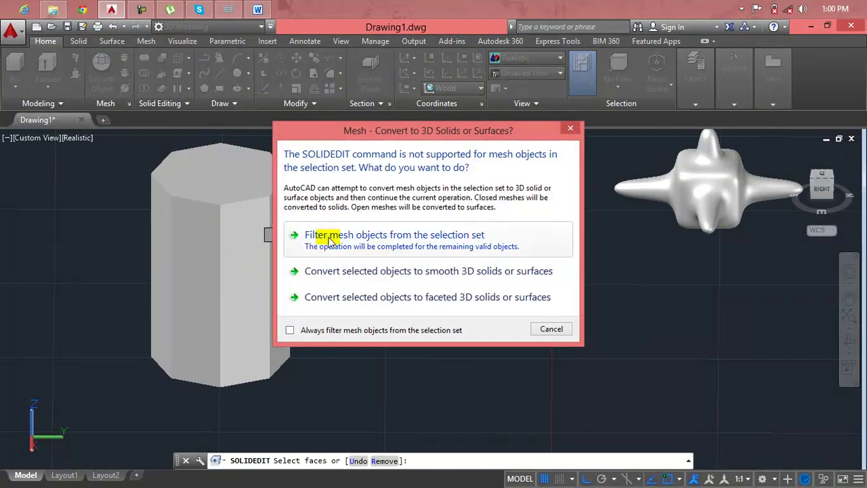
click(328, 236)
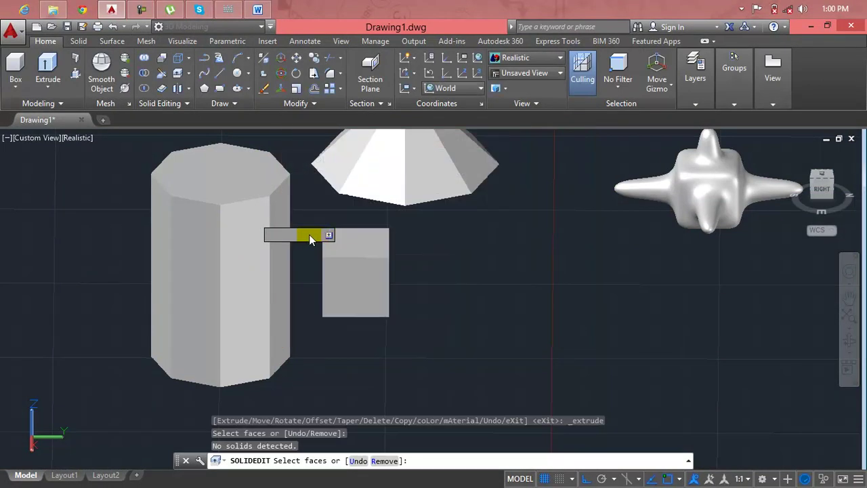
click(245, 223)
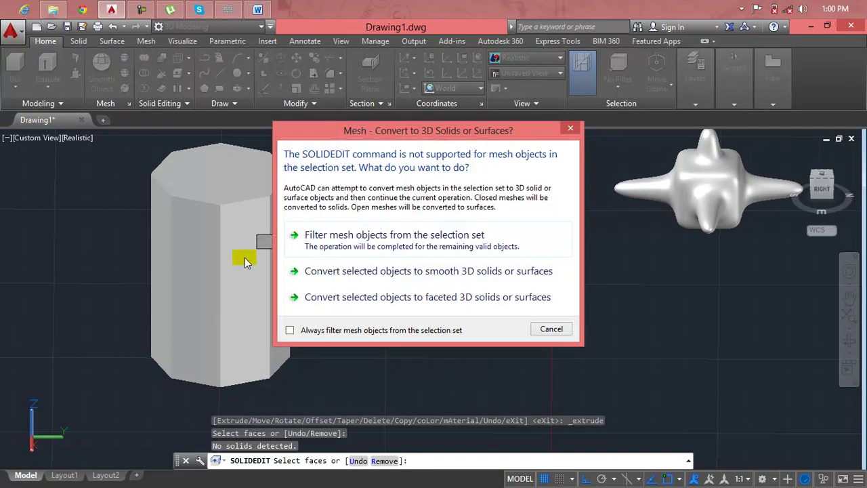
click(330, 272)
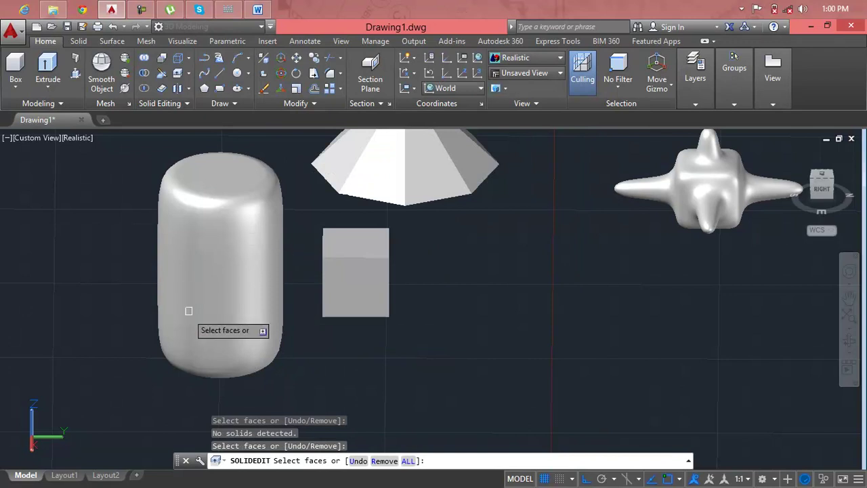
key(Escape)
key(Escape)
click(209, 275)
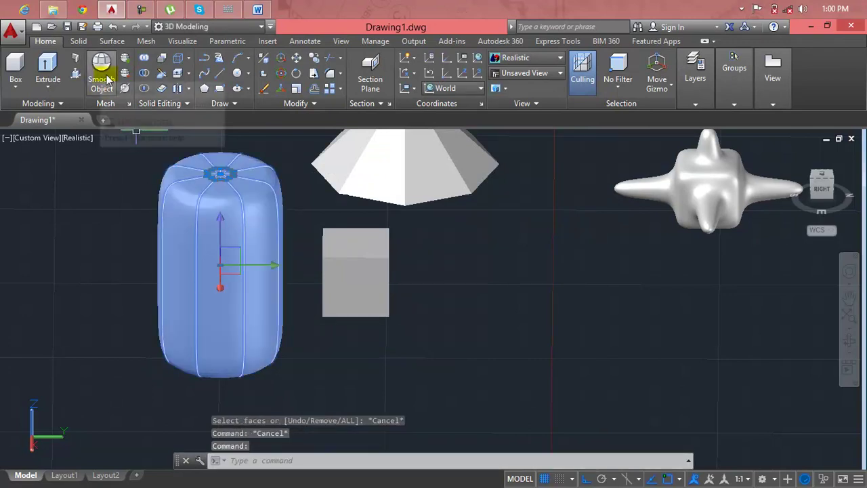
click(125, 73)
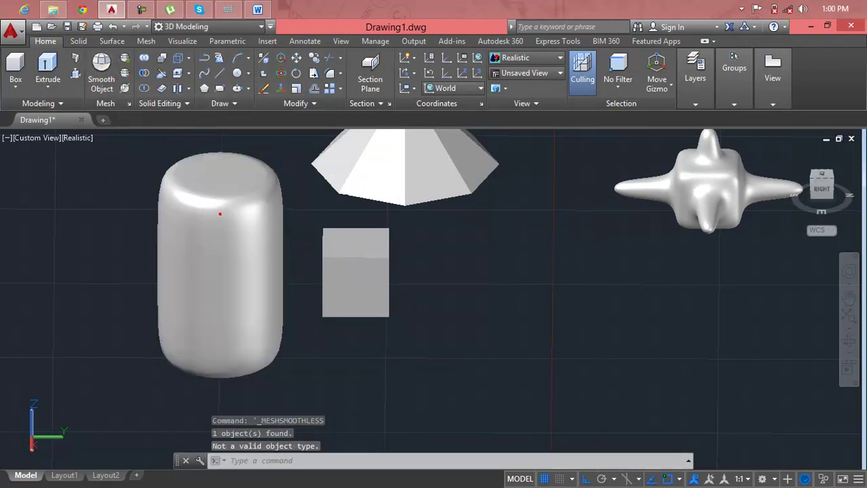
click(220, 214)
scroll(300, 215, down, 2)
scroll(412, 211, down, 3)
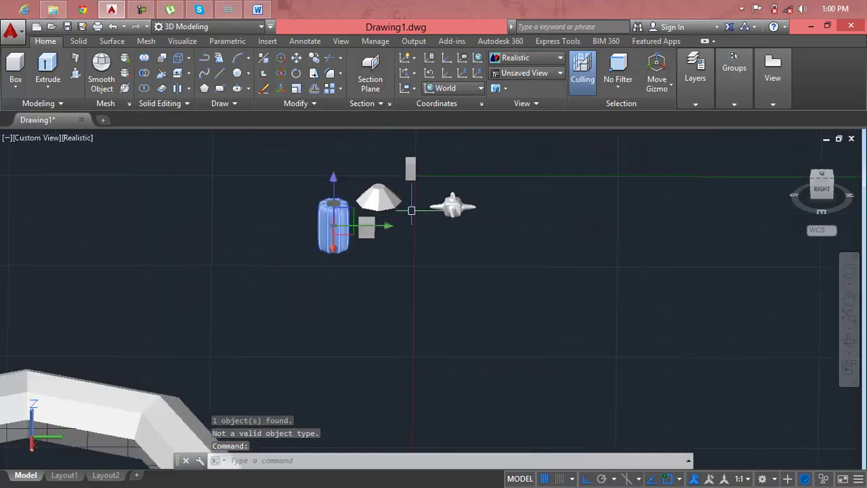
key(Escape)
key(Escape)
key(Escape)
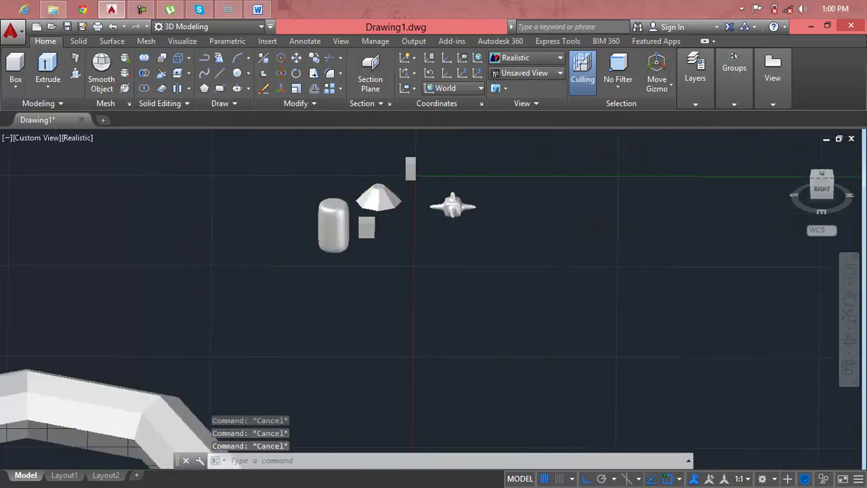
scroll(405, 196, up, 4)
scroll(397, 193, up, 2)
click(394, 192)
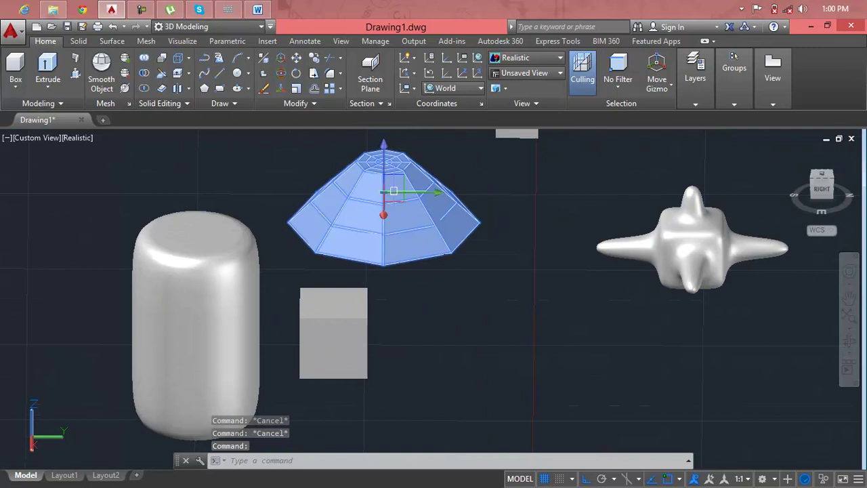
key(Escape)
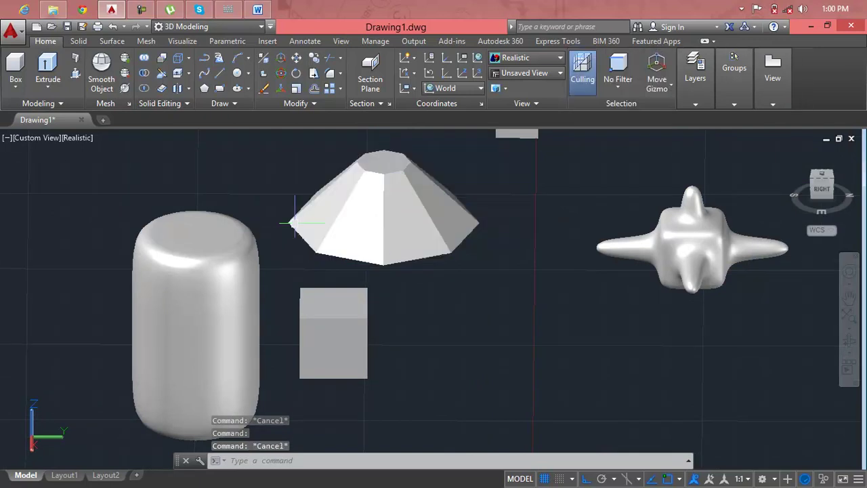
key(Escape)
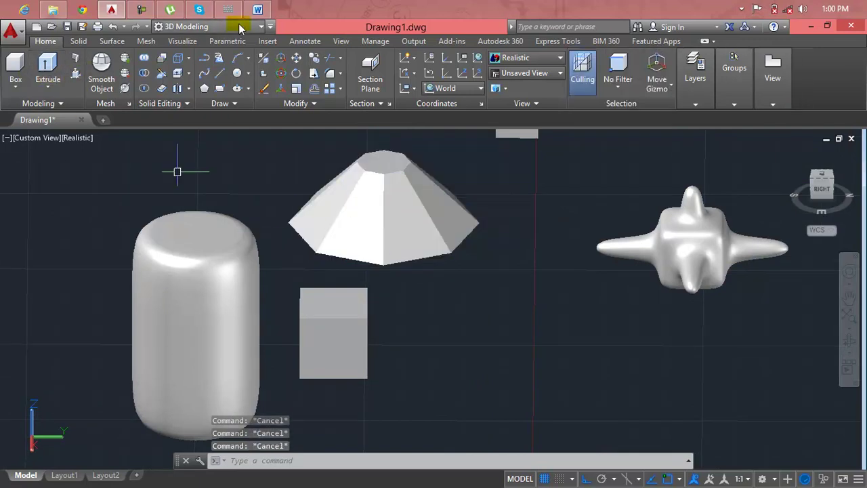
click(132, 8)
click(142, 8)
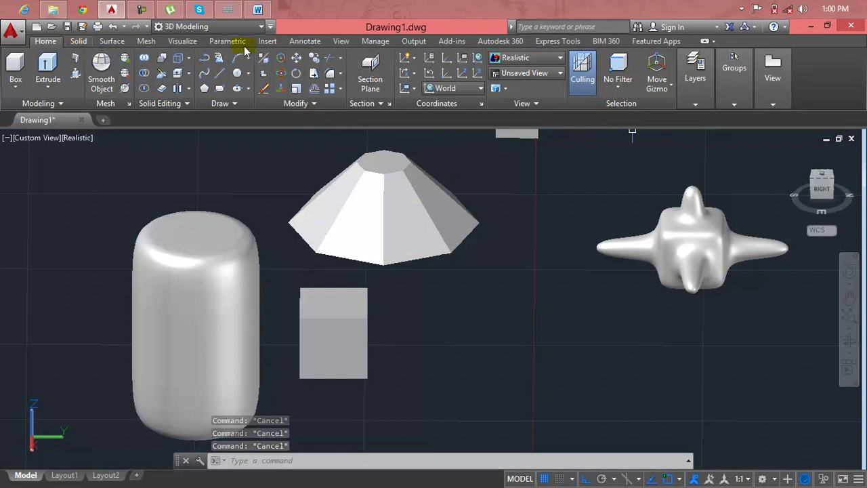
- Switch the display to 2D Wireframe and bring the pyramid's upper faces into view
click(539, 72)
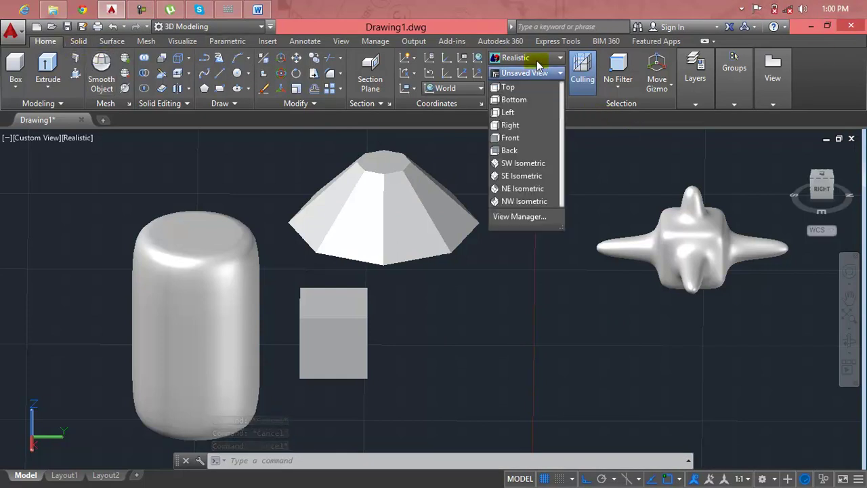
click(538, 59)
click(529, 81)
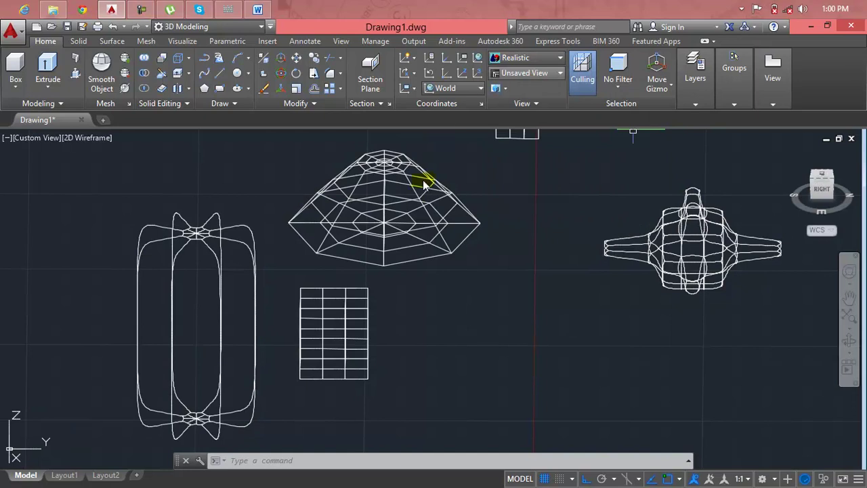
scroll(412, 198, up, 6)
middle_drag(411, 203, 397, 296)
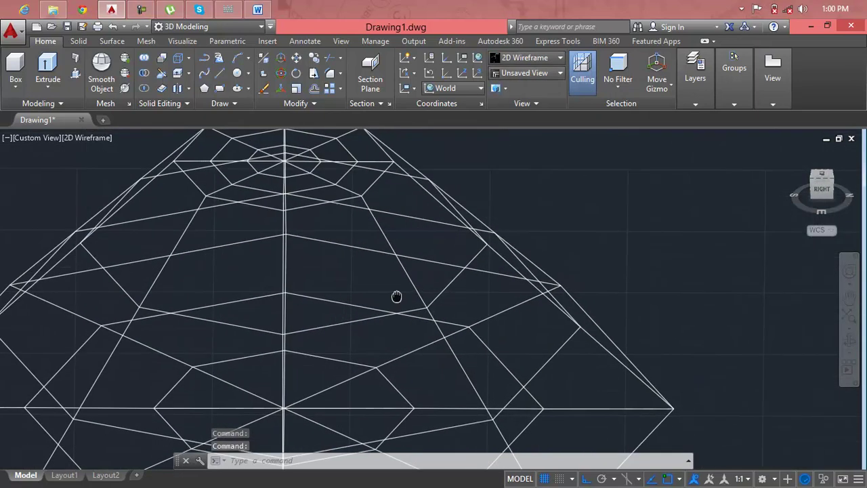
key(Escape)
key(Escape)
key(Escape)
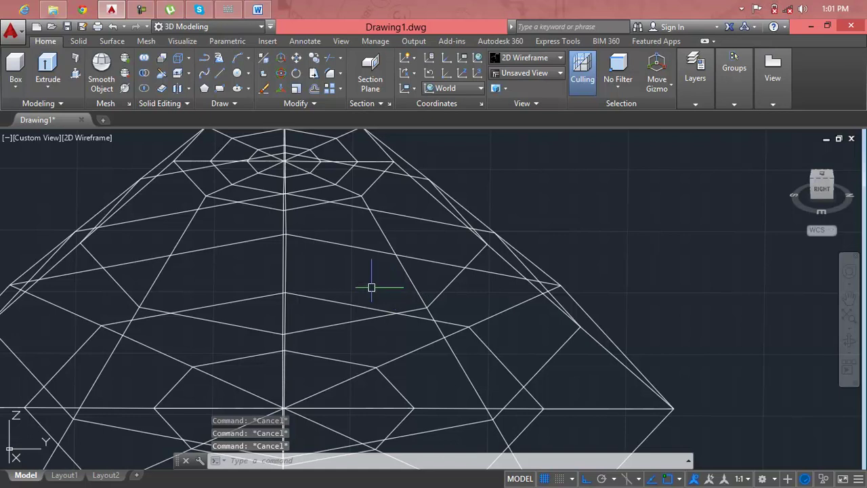
- Sub-select the centre, left and side faces of the pyramid mesh
ctrl+click(372, 287)
ctrl+click(190, 277)
ctrl+click(143, 249)
mouse_move(146, 252)
middle_down()
mouse_move(228, 285)
mouse_move(293, 285)
mouse_move(359, 265)
middle_up()
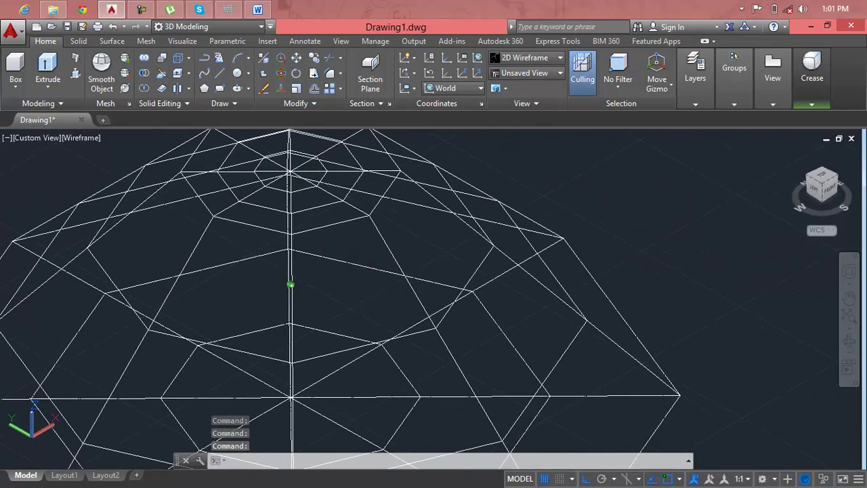
ctrl+click(345, 280)
ctrl+click(164, 248)
mouse_move(164, 248)
shift+middle_down()
mouse_move(253, 267)
mouse_move(306, 266)
shift+middle_up()
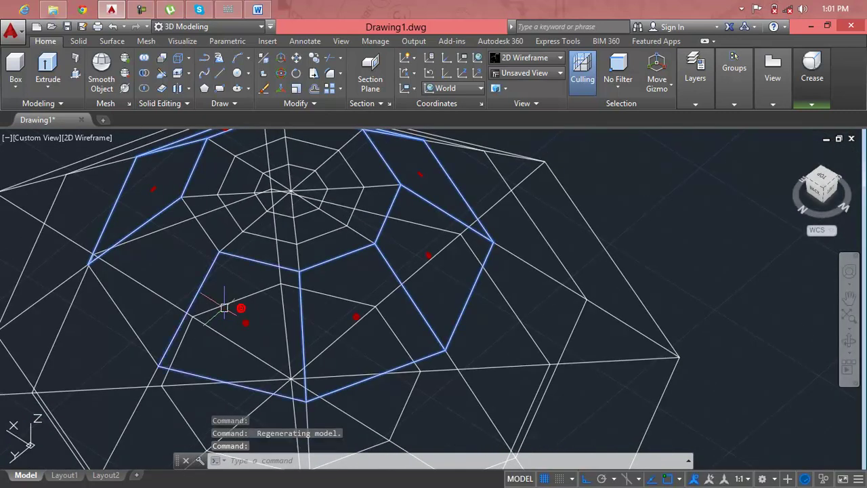
middle_drag(219, 305, 251, 187)
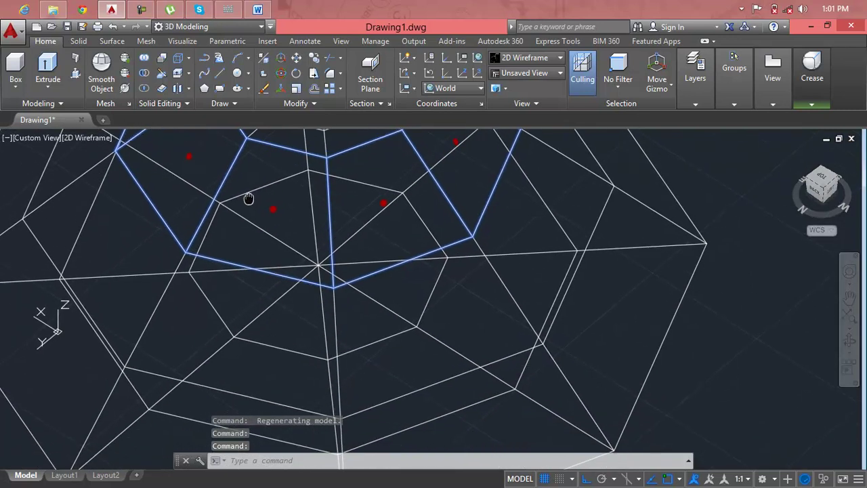
scroll(251, 327, down, 3)
scroll(248, 323, down, 1)
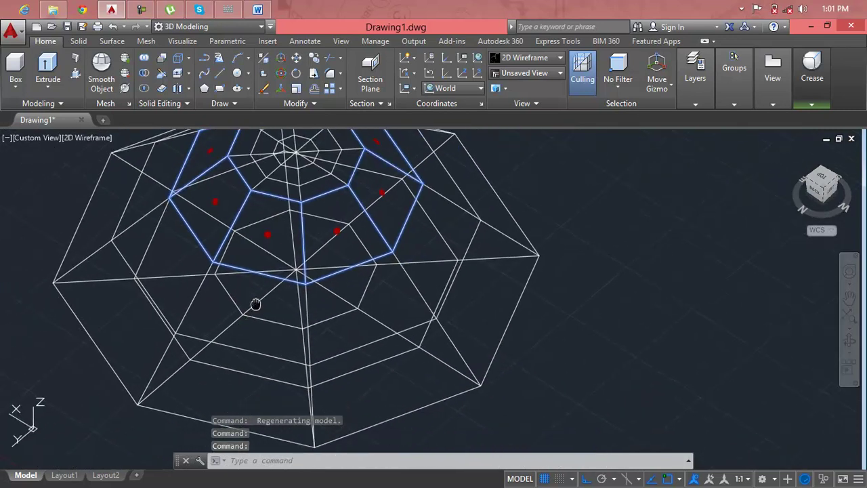
middle_drag(253, 304, 262, 288)
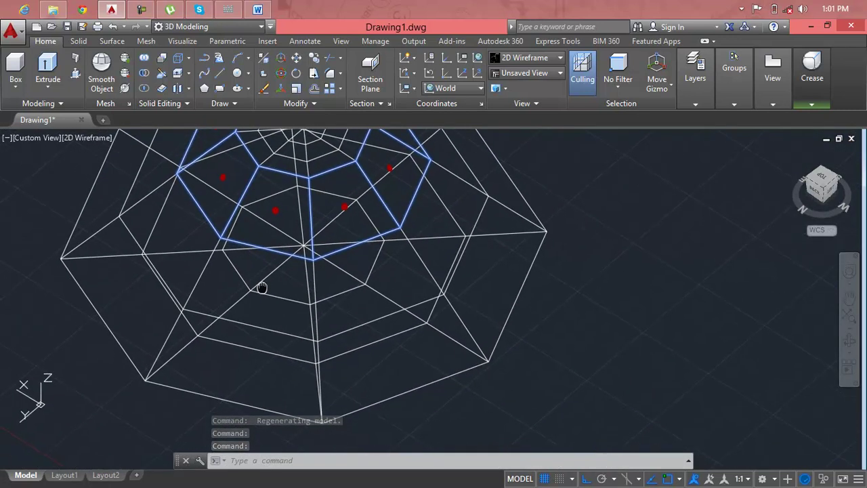
- Add the lower and upper-right faces to the selection and show the Mesh ribbon tab
ctrl+click(249, 355)
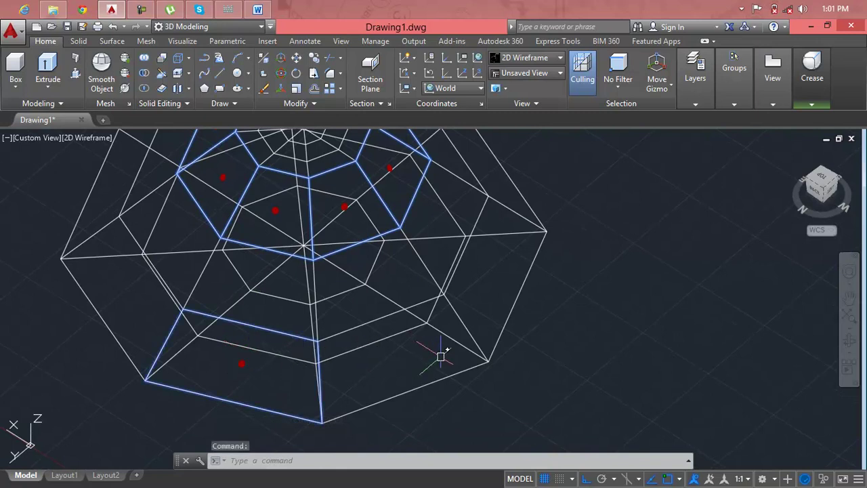
mouse_move(498, 299)
shift+middle_down()
mouse_move(293, 351)
mouse_move(331, 404)
shift+middle_up()
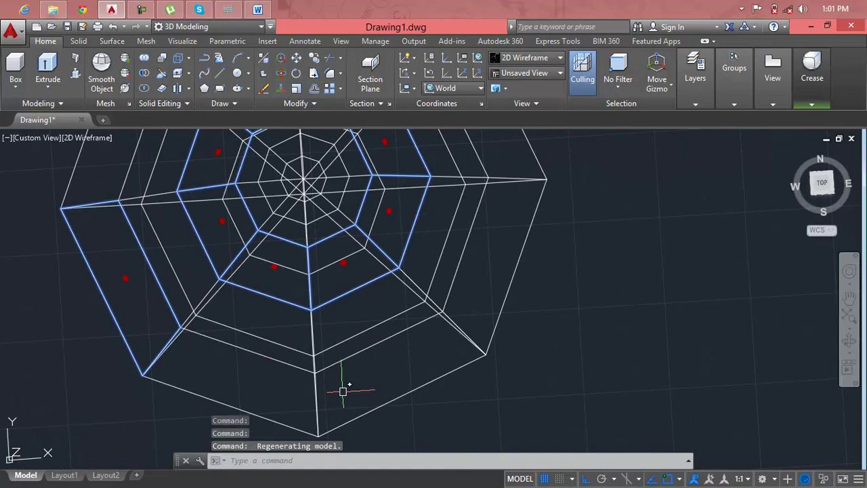
ctrl+click(344, 391)
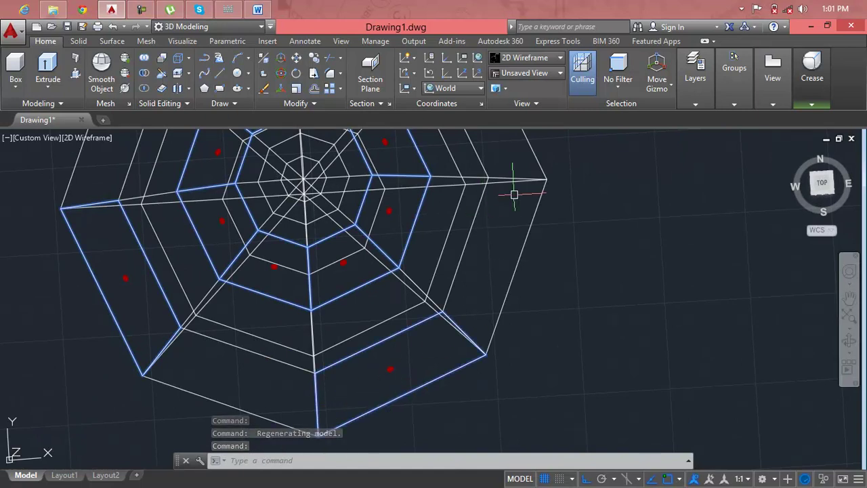
ctrl+click(521, 157)
mouse_move(512, 185)
shift+middle_down()
mouse_move(458, 224)
mouse_move(404, 300)
mouse_move(263, 330)
shift+middle_up()
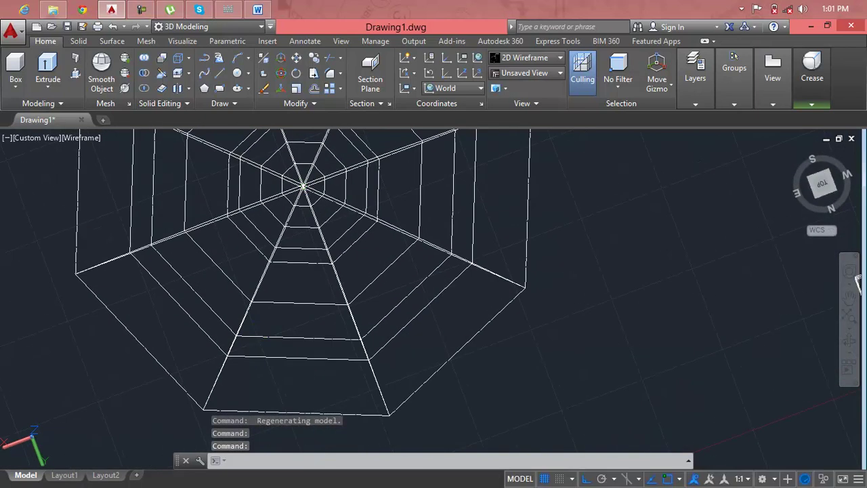
scroll(372, 321, down, 2)
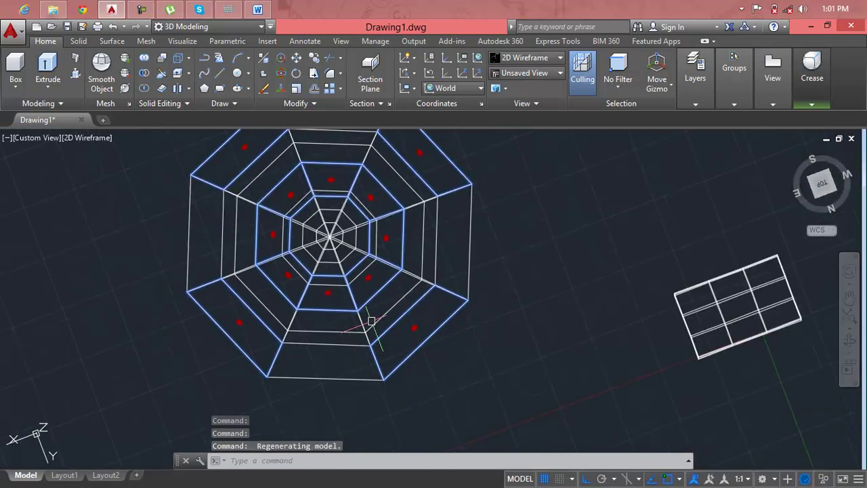
click(112, 40)
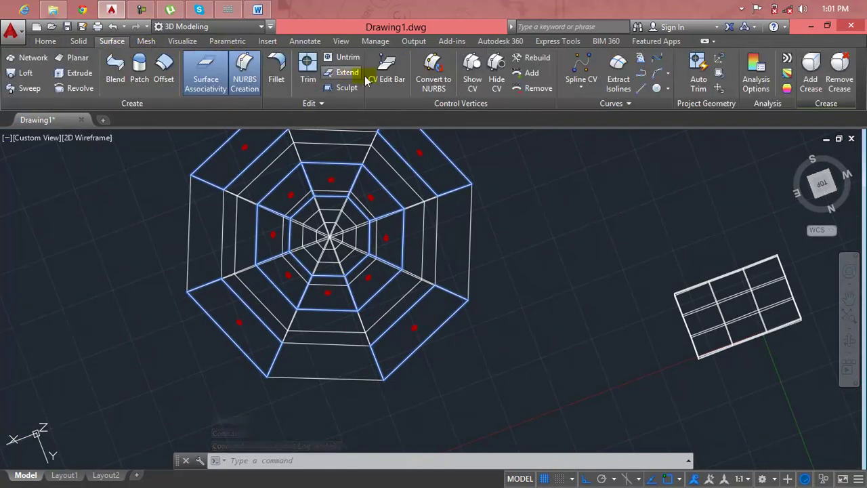
click(146, 40)
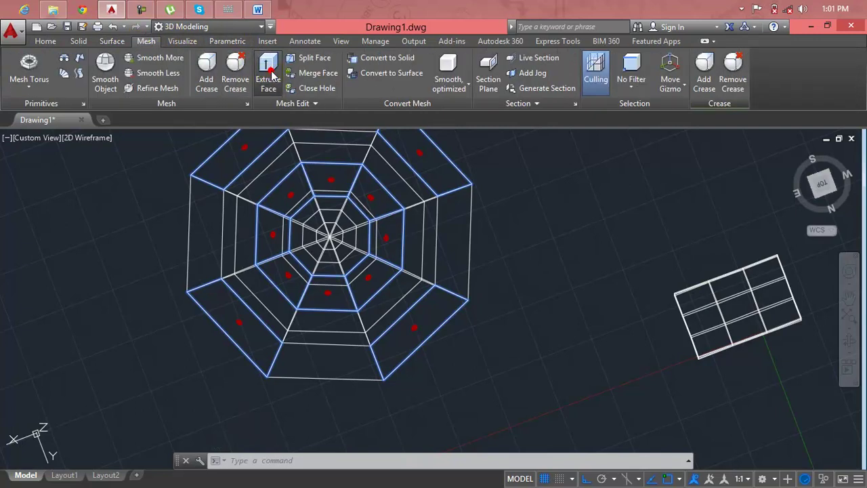
- Extrude the selected mesh faces outward by 5 units, then recentre the view
click(268, 68)
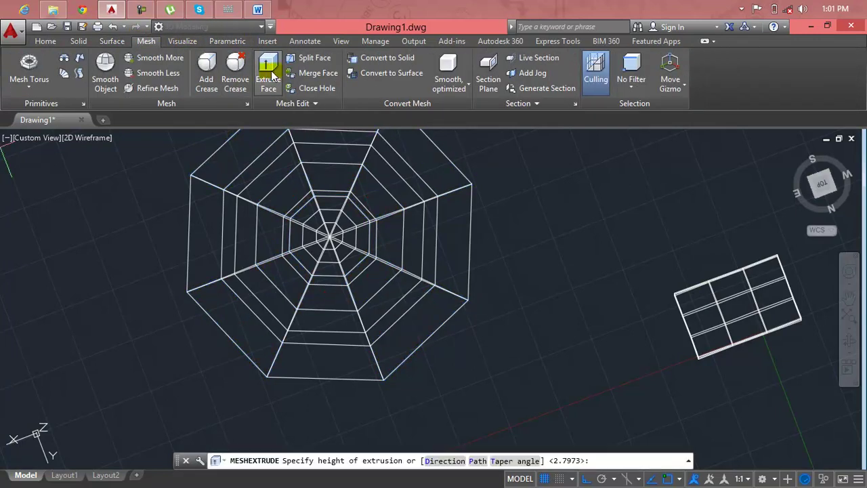
click(447, 230)
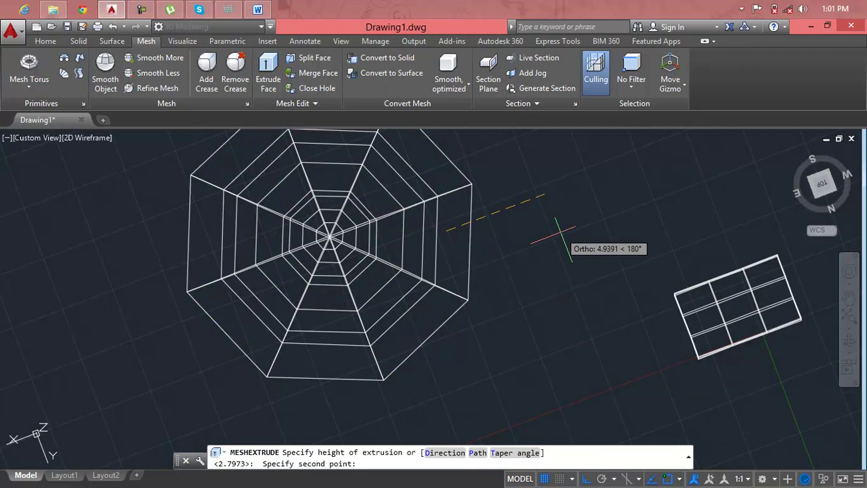
text(5)
key(Return)
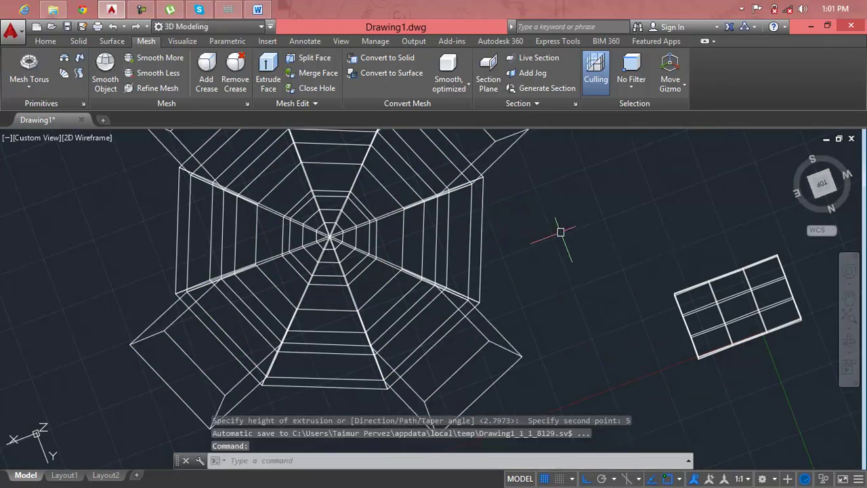
key(Escape)
key(Escape)
key(Escape)
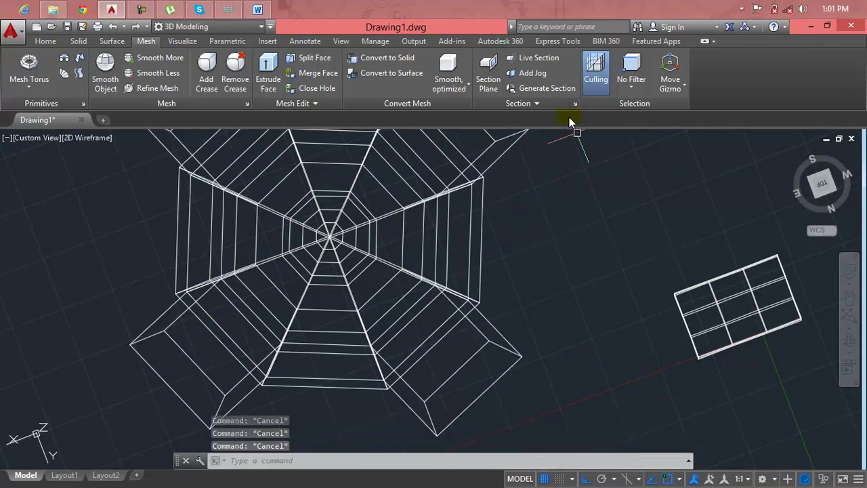
scroll(569, 125, down, 3)
middle_drag(554, 140, 504, 240)
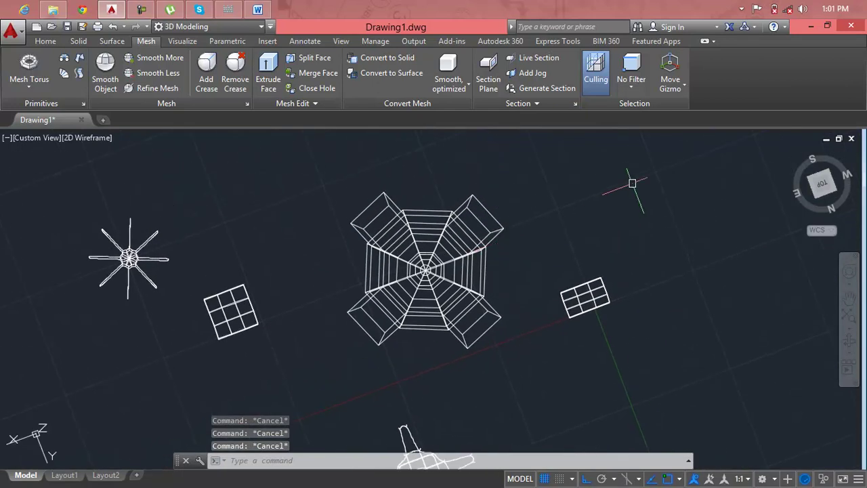
- Return to the isometric home view, zoom in, and bring up the Home ribbon tab
click(791, 152)
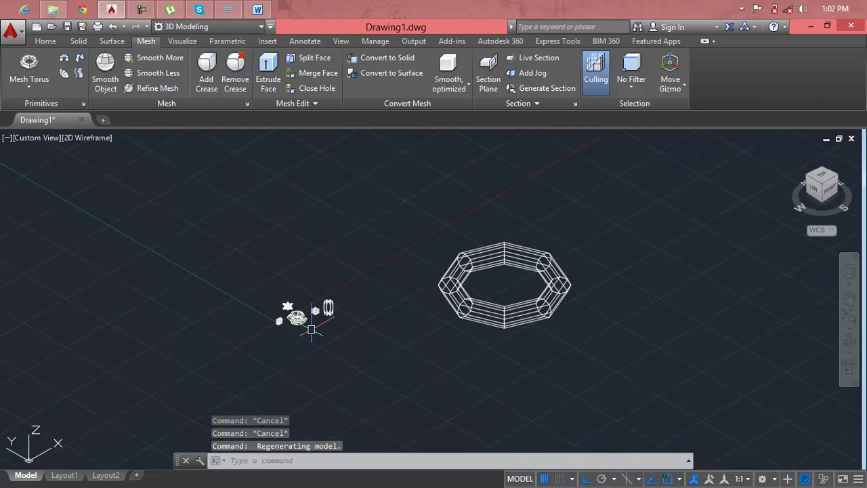
scroll(296, 322, up, 2)
scroll(296, 323, up, 2)
scroll(295, 323, up, 2)
scroll(295, 323, up, 2)
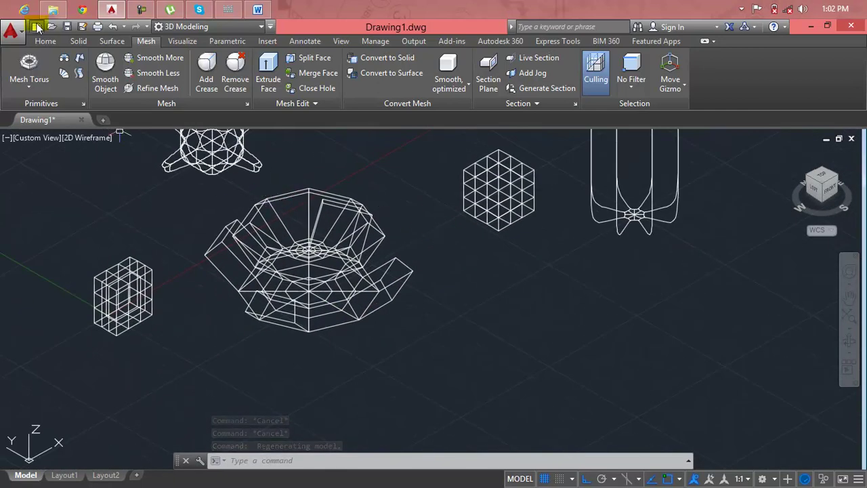
click(42, 43)
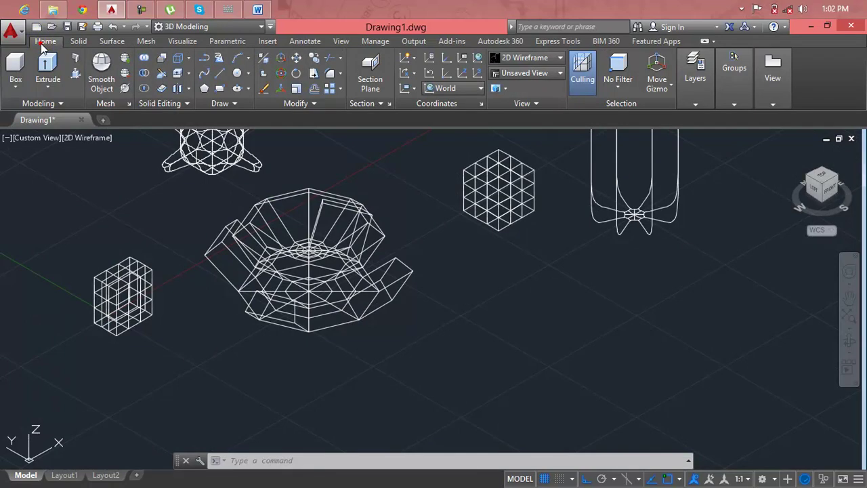
- Switch the visual style to Realistic
click(93, 140)
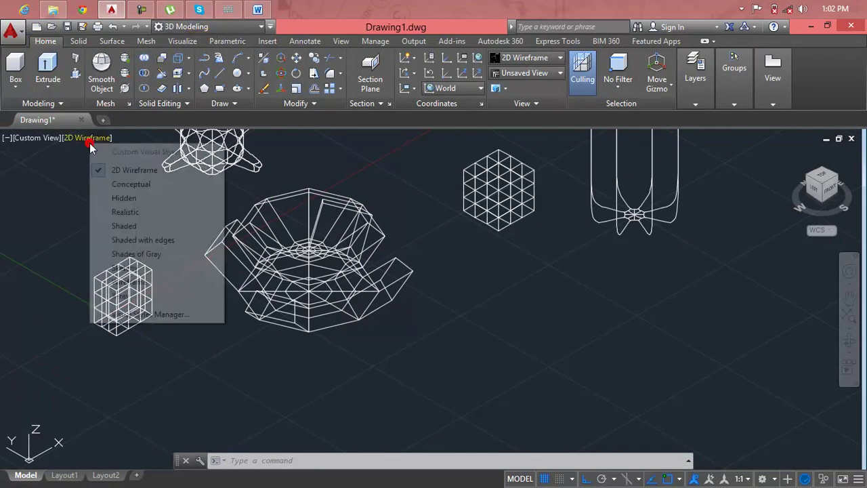
click(158, 213)
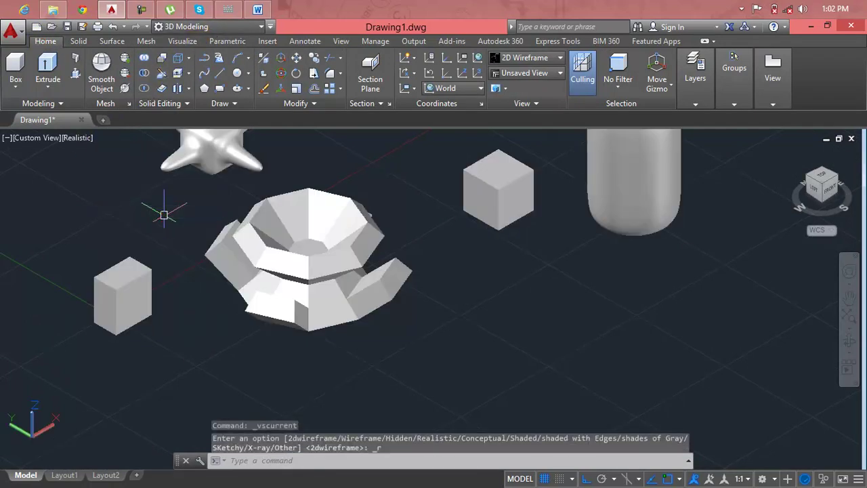
scroll(350, 238, up, 2)
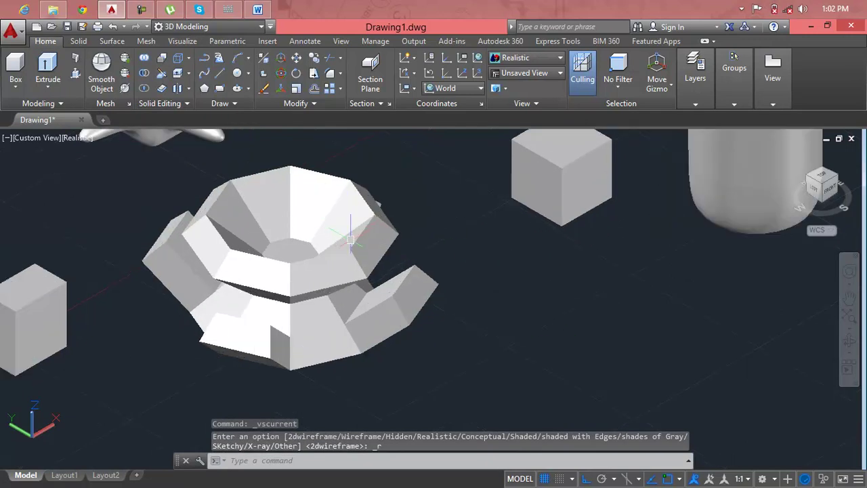
- Smooth the cup mesh two levels with Smooth More and view it from above
click(350, 239)
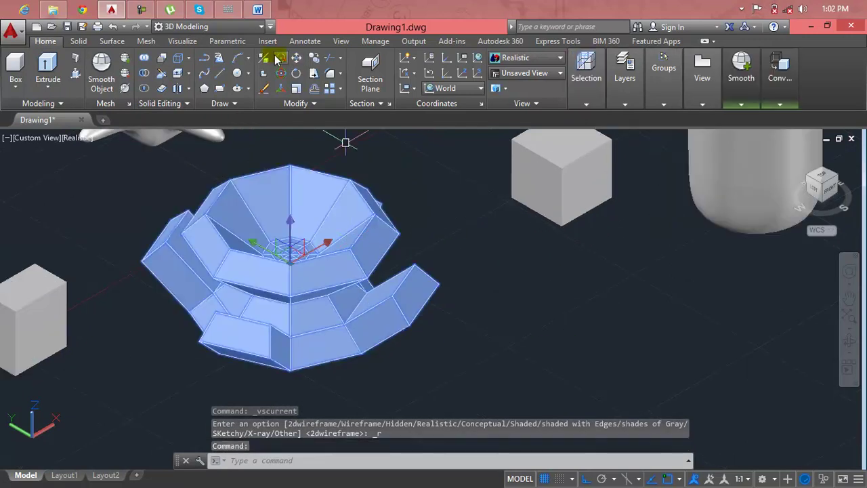
click(148, 42)
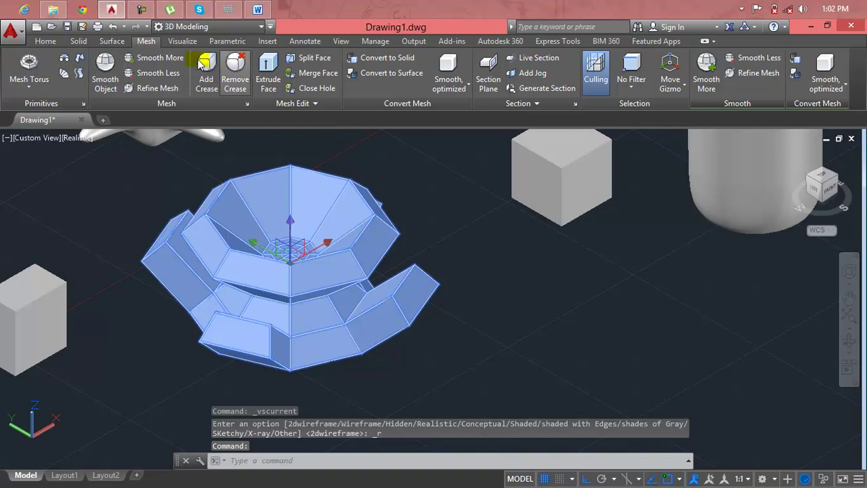
click(152, 59)
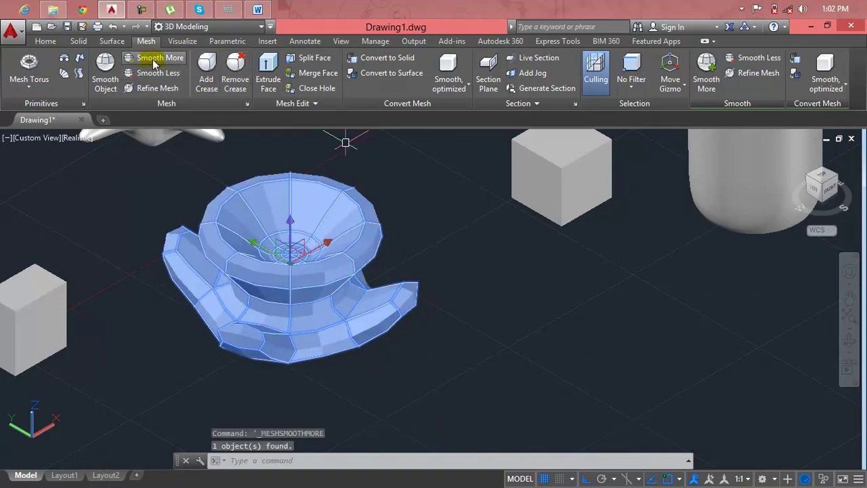
click(155, 61)
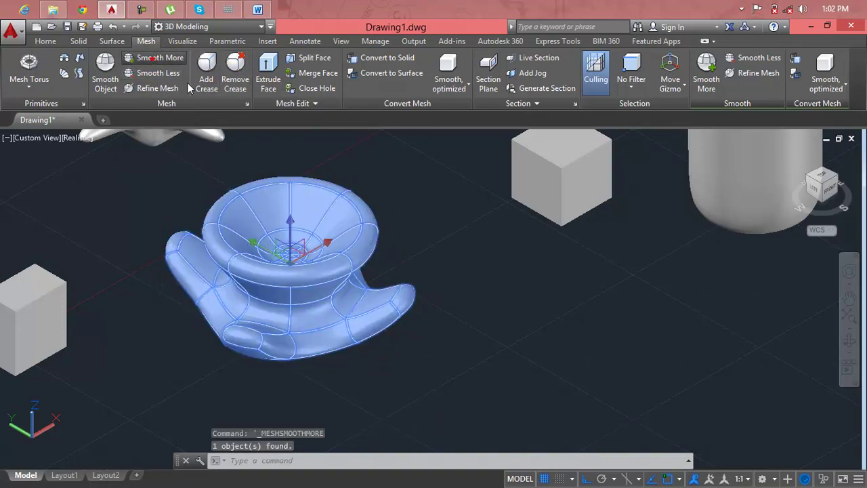
click(426, 236)
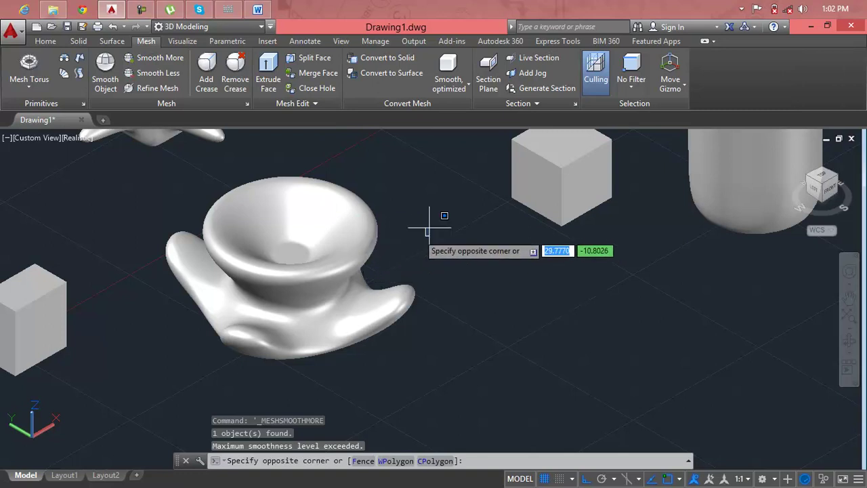
key(Escape)
mouse_move(352, 305)
shift+middle_down()
mouse_move(261, 339)
mouse_move(292, 363)
mouse_move(329, 362)
shift+middle_up()
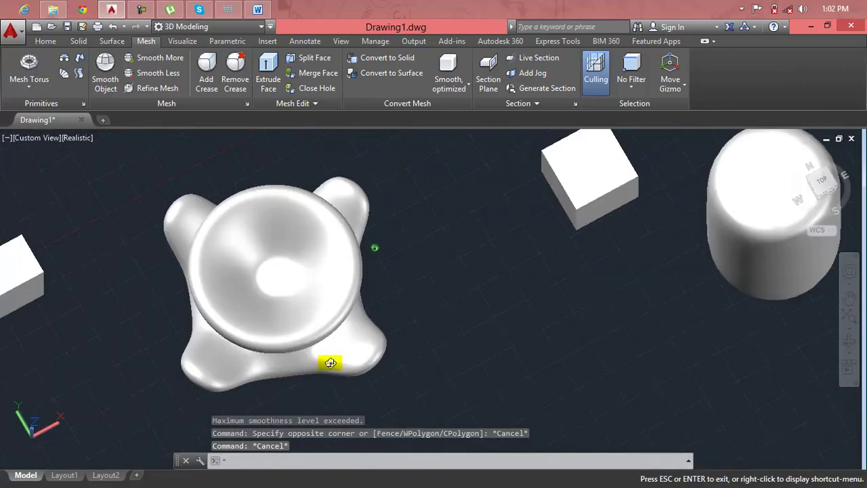
- Window-select the small meshes and the octagonal ring, then delete all six objects
key(Escape)
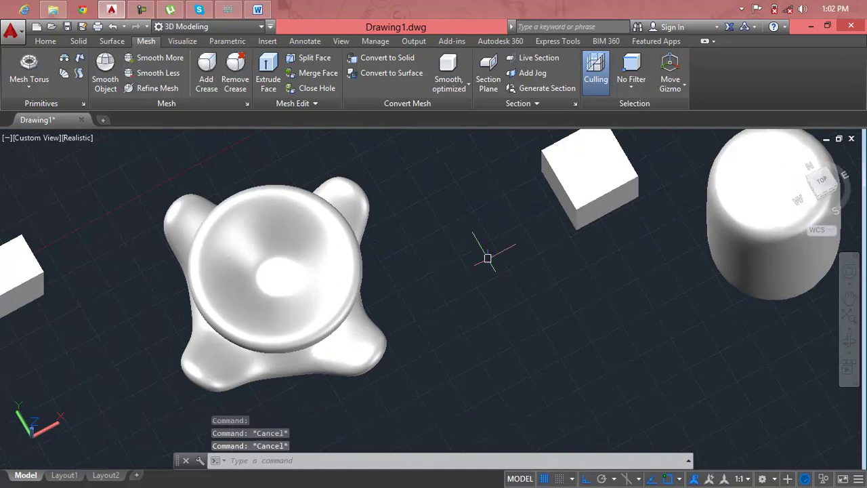
scroll(488, 256, down, 5)
click(677, 199)
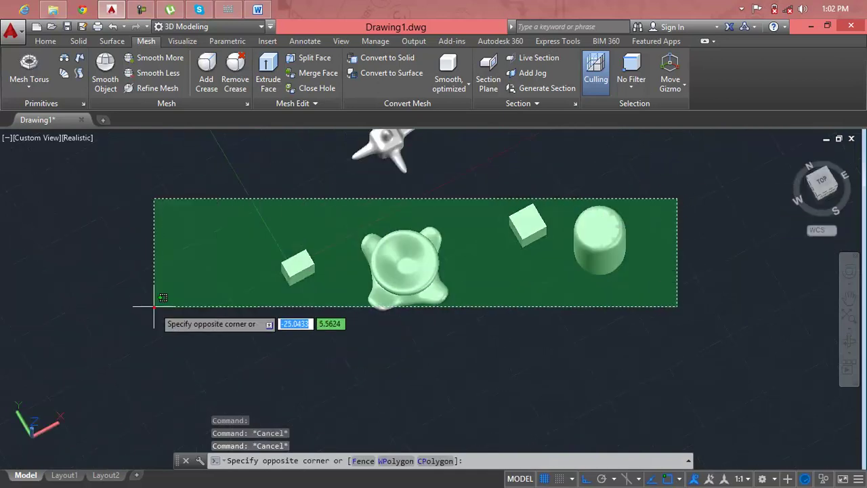
click(153, 305)
scroll(384, 311, down, 5)
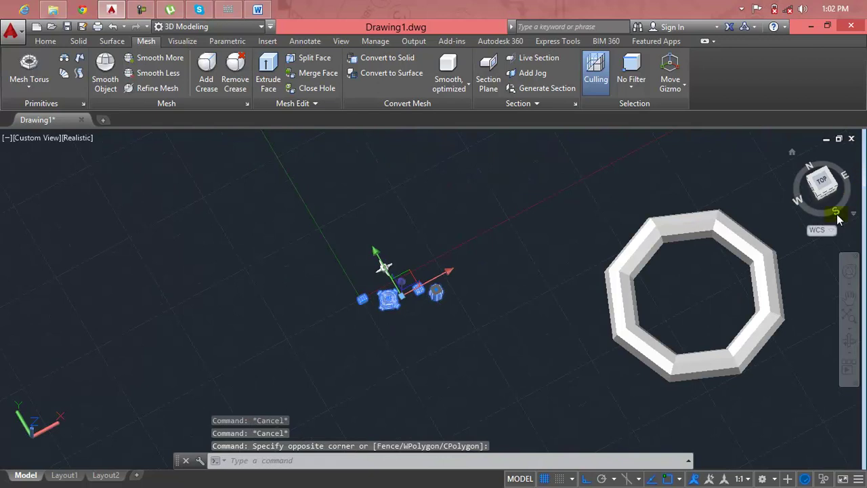
click(793, 242)
click(228, 380)
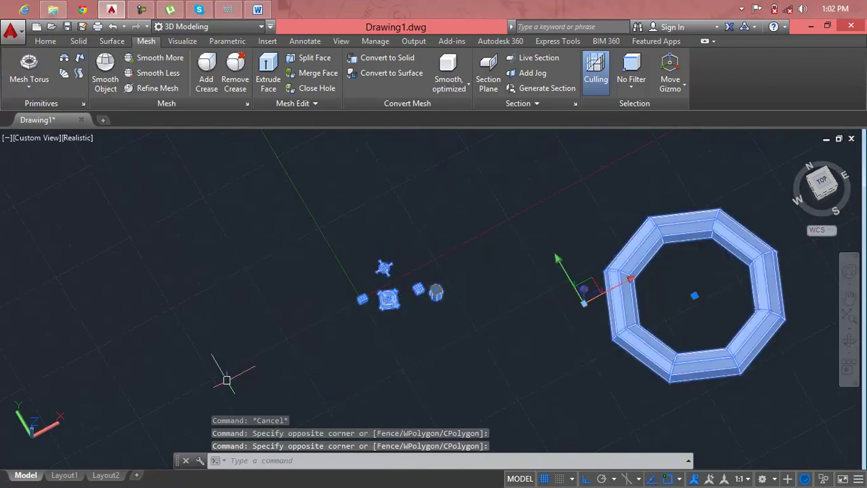
key(Delete)
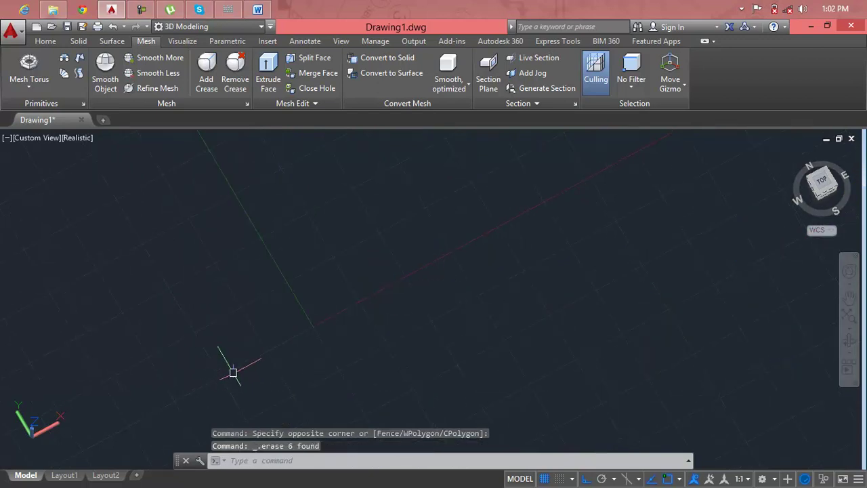